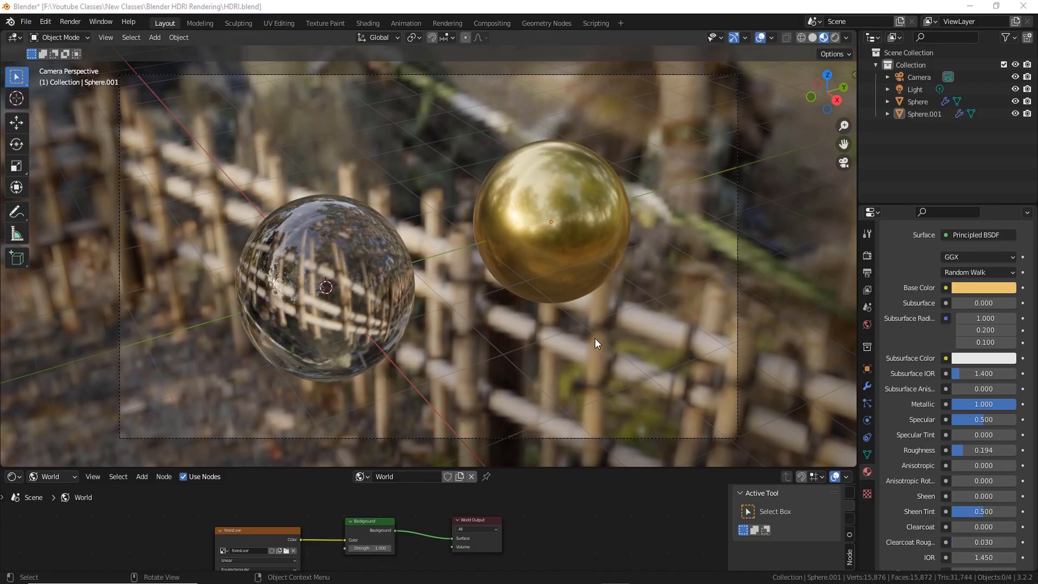
Examine the glass and gold spheres in the HDRI.blend scene and the default cube scene in the second Blender window
{"action": "middle_click_drag", "start_coordinate": [595, 338], "coordinate": [563, 351]}
{"action": "scroll", "coordinate": [549, 343], "scroll_direction": "up", "scroll_amount": 1}
{"action": "left_click", "coordinate": [551, 239]}
{"action": "scroll", "coordinate": [573, 346], "scroll_direction": "up", "scroll_amount": 1}
{"action": "left_click", "coordinate": [608, 357]}
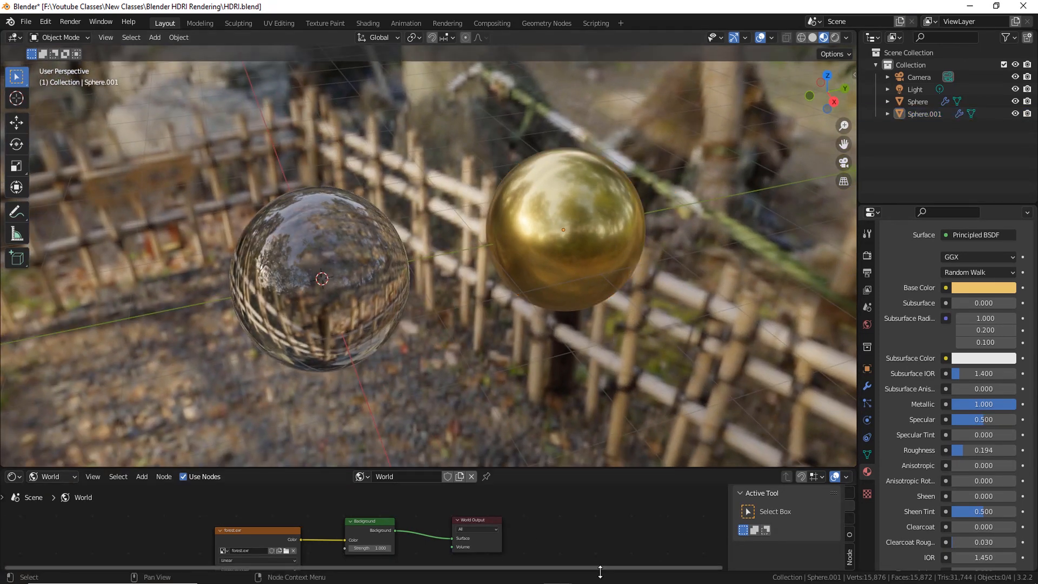
{"action": "mouse_move", "coordinate": [556, 574]}
{"action": "left_click", "coordinate": [586, 552]}
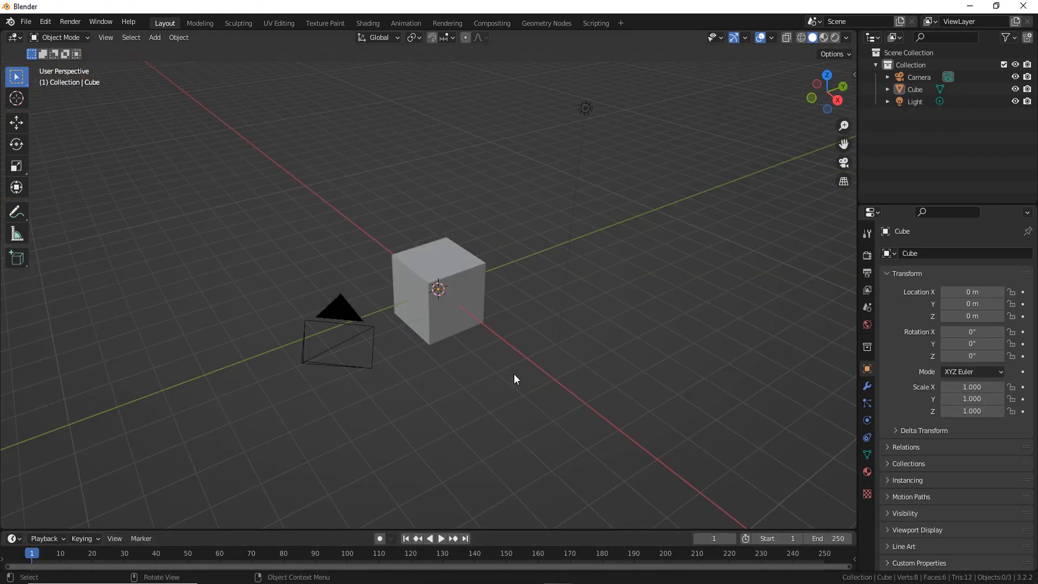
{"action": "middle_click_drag", "start_coordinate": [519, 383], "coordinate": [501, 374]}
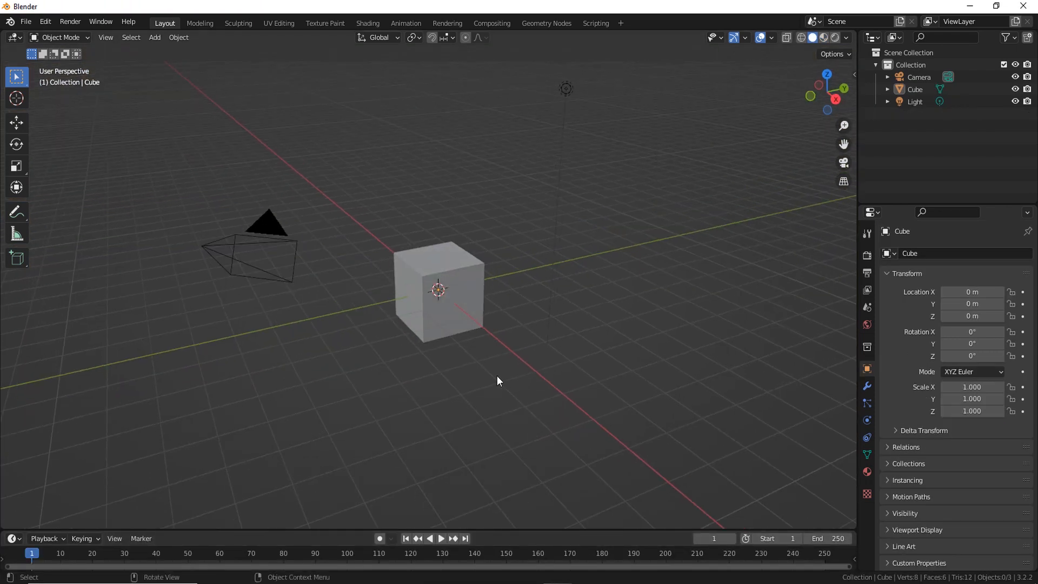
{"action": "mouse_move", "coordinate": [557, 576]}
{"action": "left_click", "coordinate": [497, 541]}
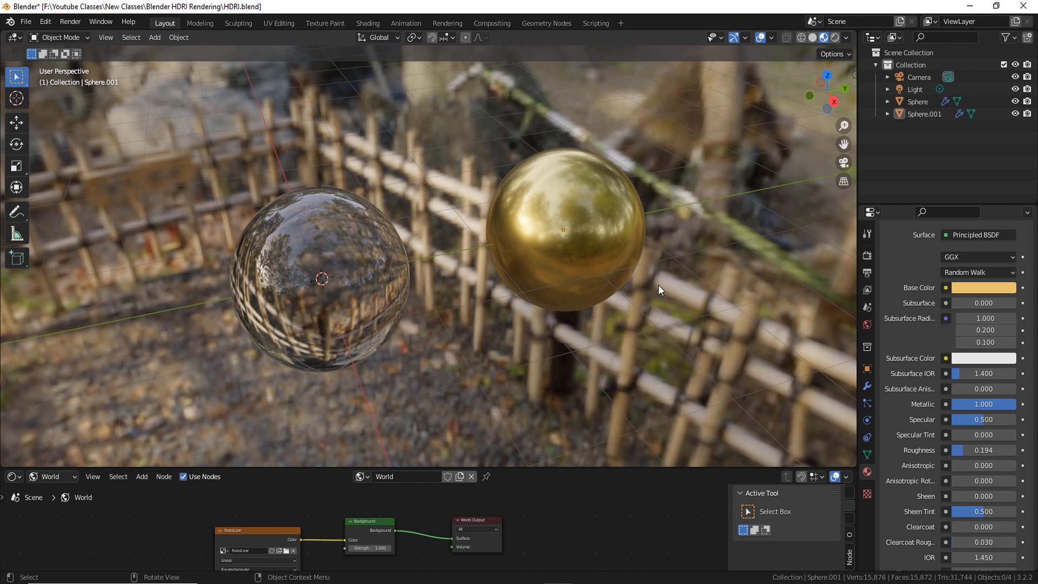
Copy the gold sphere in the HDRI.blend scene to the clipboard
{"action": "left_click", "coordinate": [605, 246]}
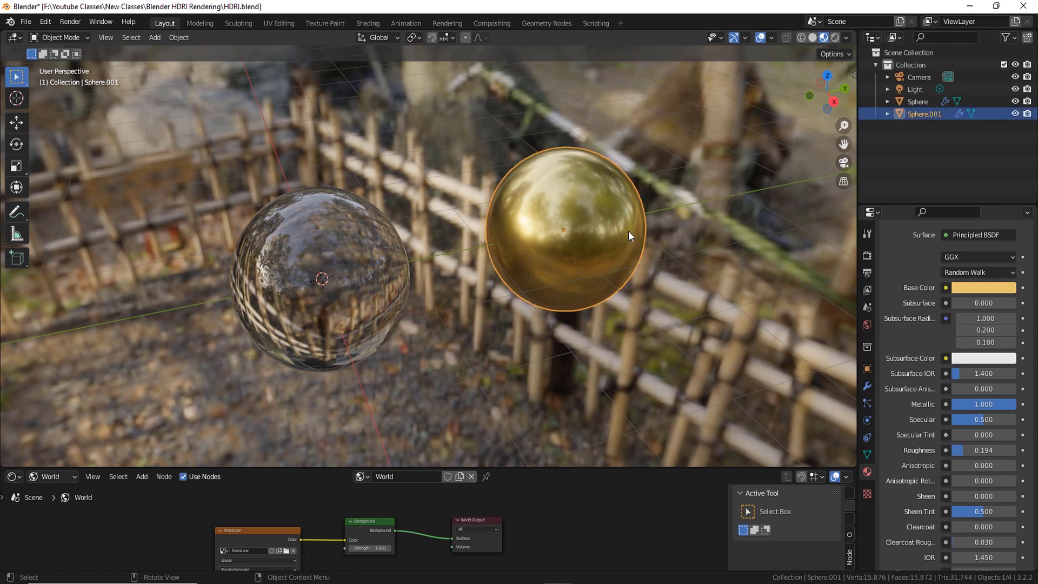
{"action": "left_click", "coordinate": [647, 338]}
{"action": "left_click", "coordinate": [604, 245]}
{"action": "key", "text": "ctrl+c"}
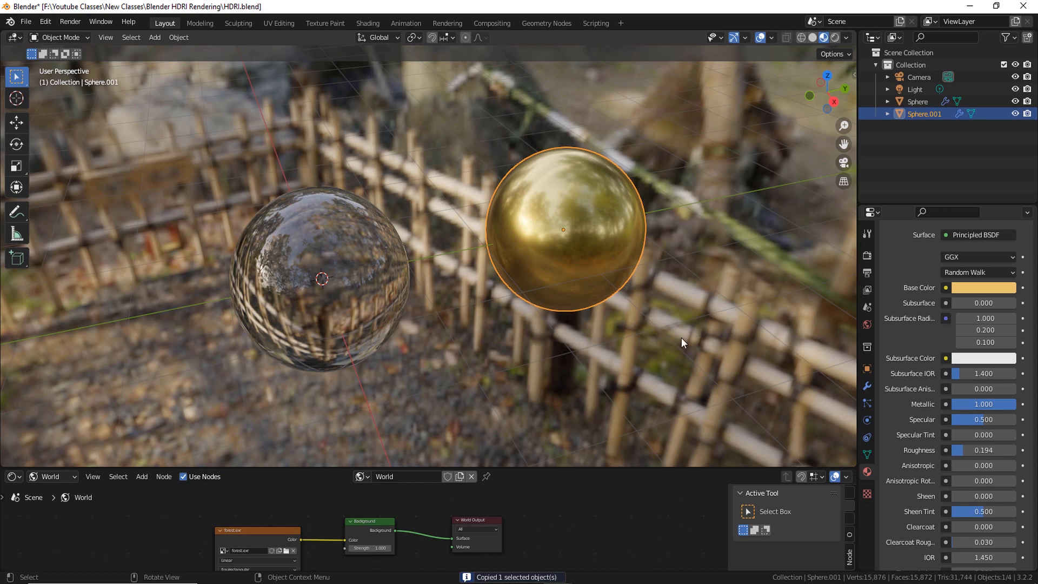
{"action": "left_click", "coordinate": [672, 426]}
Switch to the Blender window with the default cube scene and paste the copied sphere into it
{"action": "left_click", "coordinate": [557, 582]}
{"action": "left_click", "coordinate": [621, 540]}
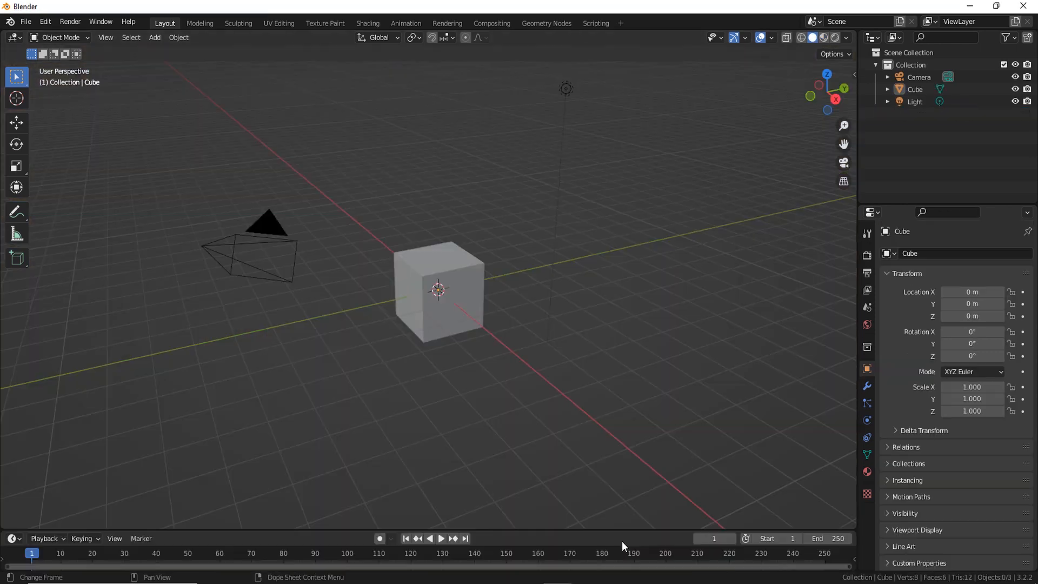
{"action": "middle_click_drag", "start_coordinate": [597, 412], "coordinate": [585, 341], "text": "shift"}
{"action": "key", "text": "ctrl"}
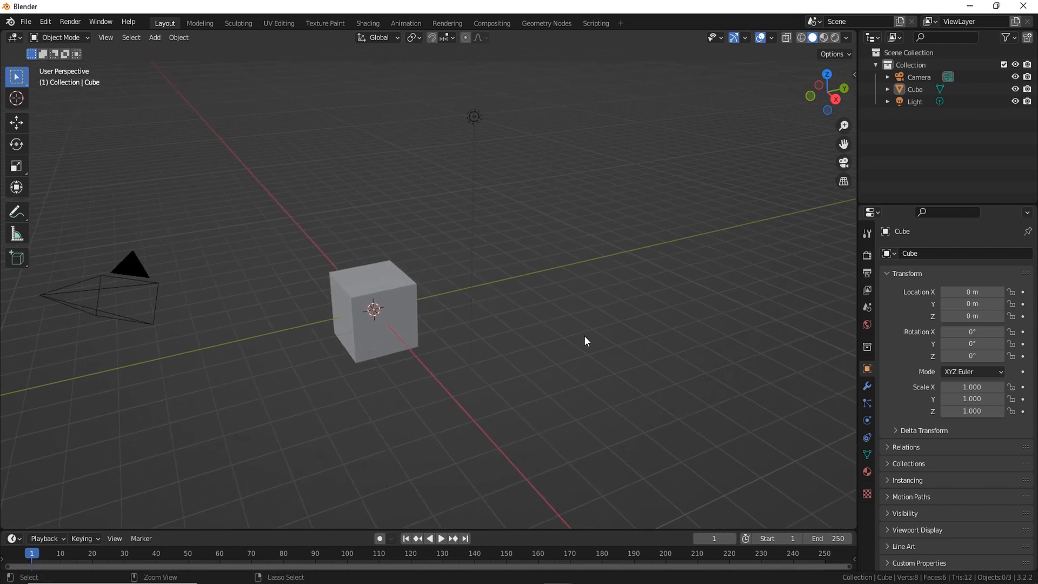
{"action": "key", "text": "ctrl+v"}
{"action": "scroll", "coordinate": [570, 399], "scroll_direction": "up", "scroll_amount": 5}
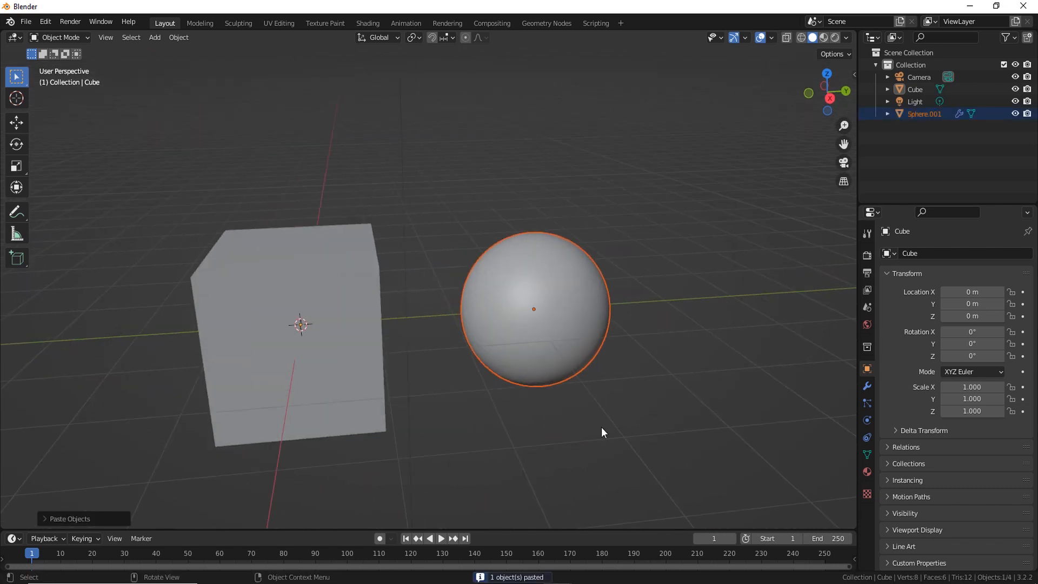
{"action": "middle_click_drag", "start_coordinate": [602, 433], "coordinate": [551, 428]}
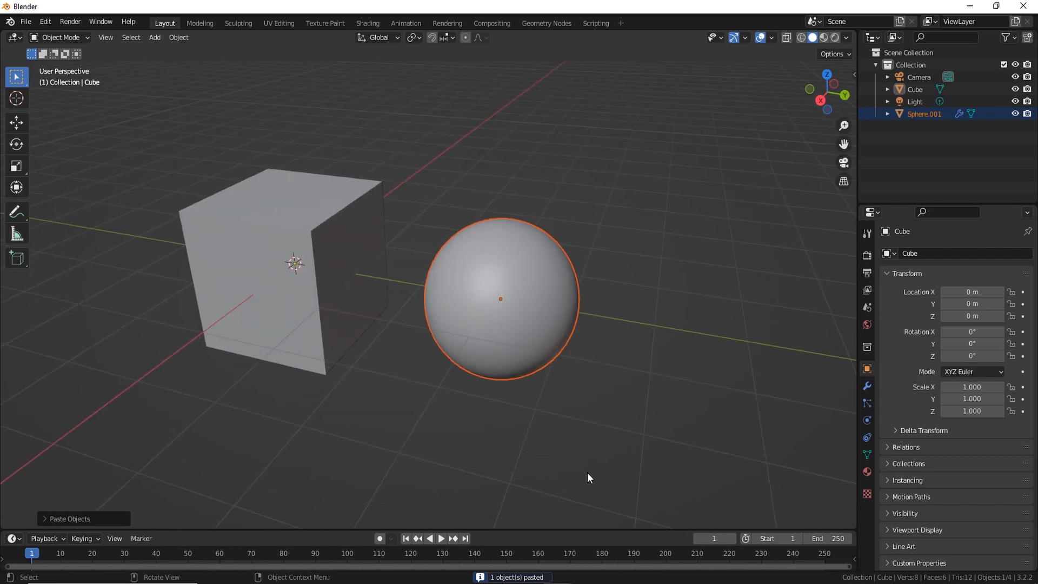
Show the pasted sphere's material settings and set the viewport shading to Material Preview
{"action": "left_click", "coordinate": [586, 435]}
{"action": "left_click", "coordinate": [543, 308]}
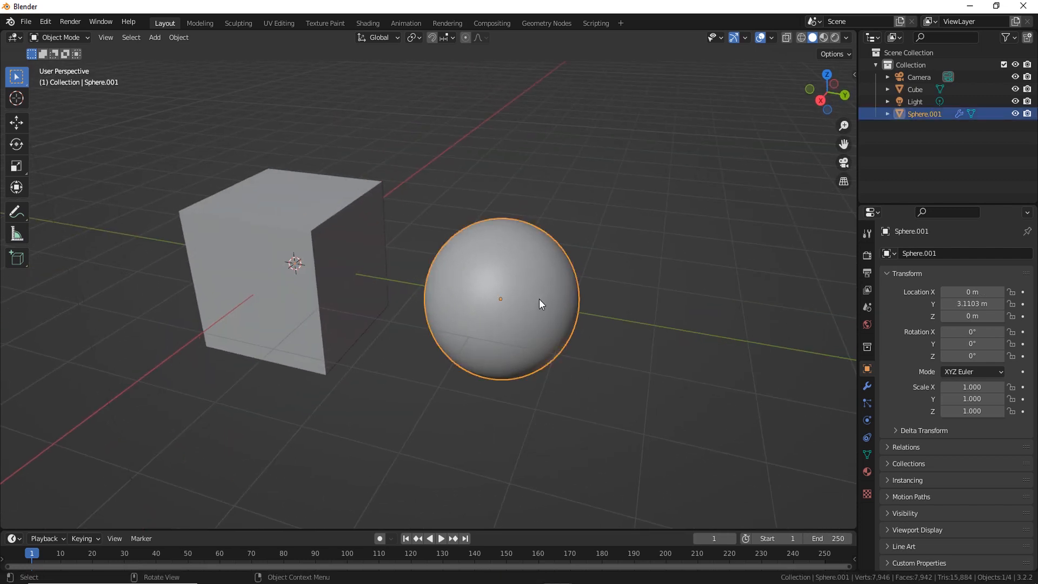
{"action": "left_click", "coordinate": [866, 472]}
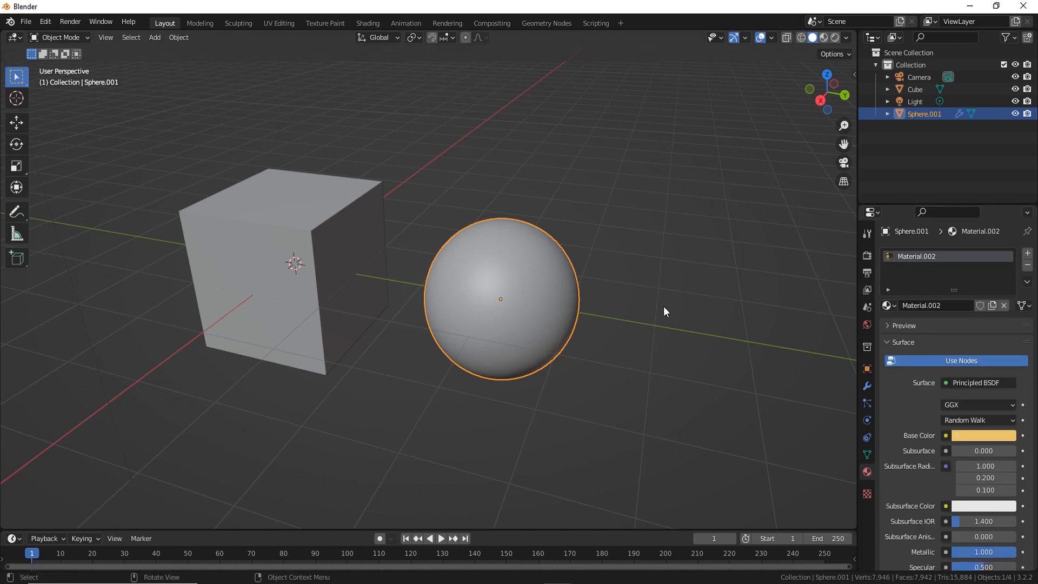
{"action": "key", "text": "z"}
{"action": "left_click", "coordinate": [717, 352]}
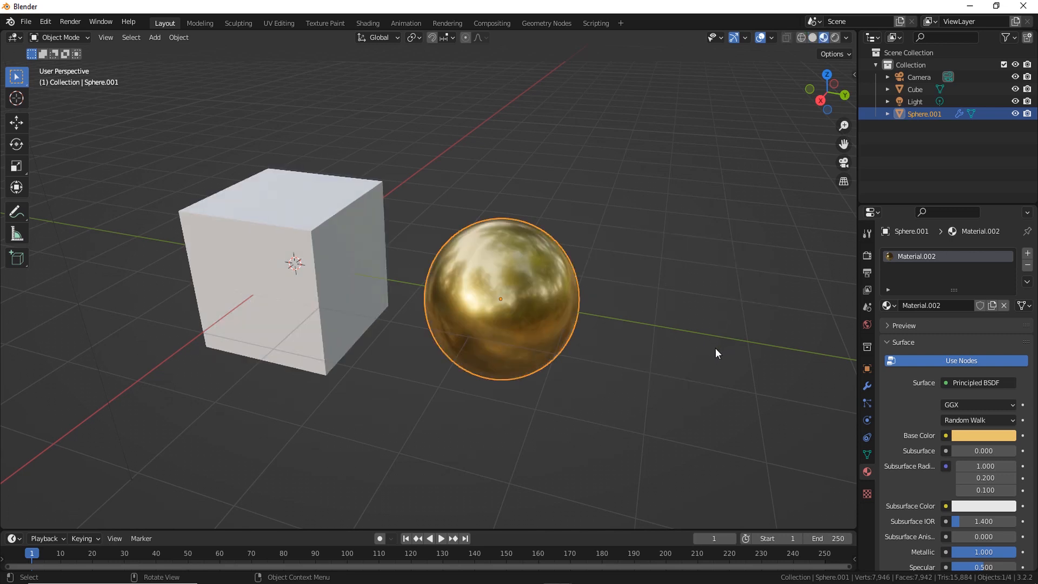
{"action": "left_click", "coordinate": [739, 361]}
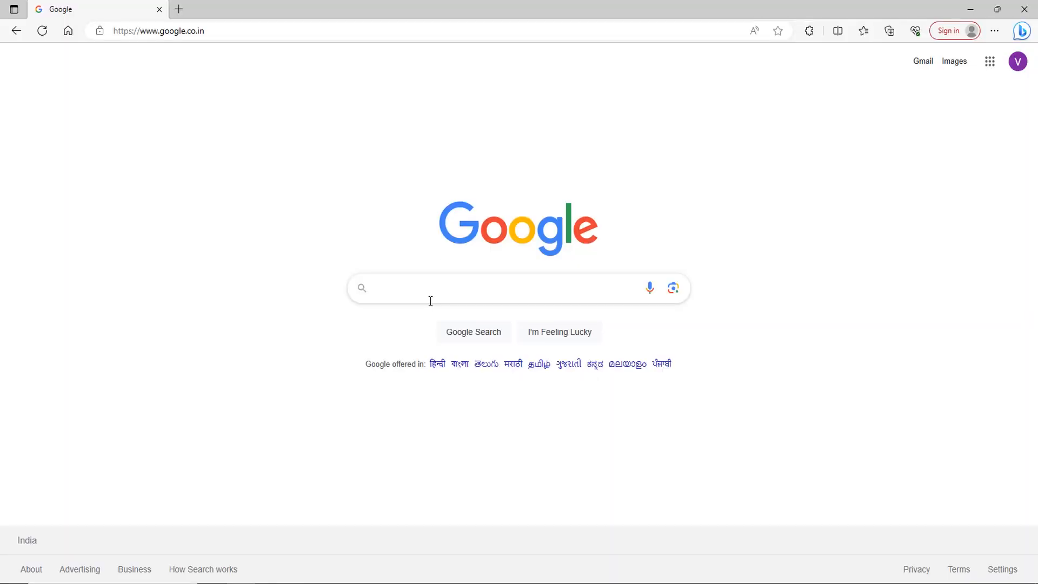
Search Google for blender.org, open the Blender website and go to its Demo Files downloads page
{"action": "left_click", "coordinate": [428, 298]}
{"action": "left_click", "coordinate": [419, 315]}
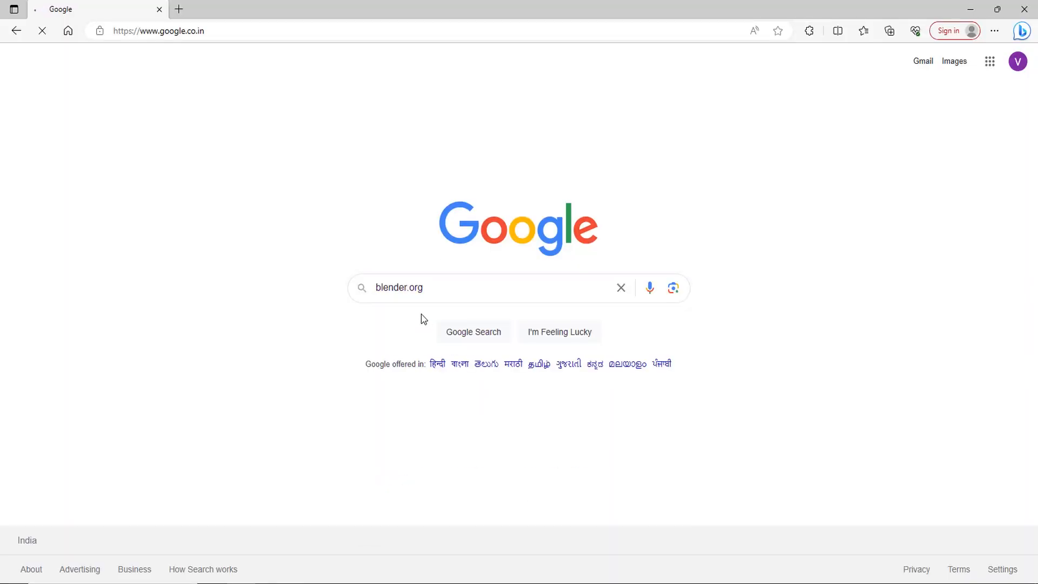
{"action": "left_click", "coordinate": [284, 198]}
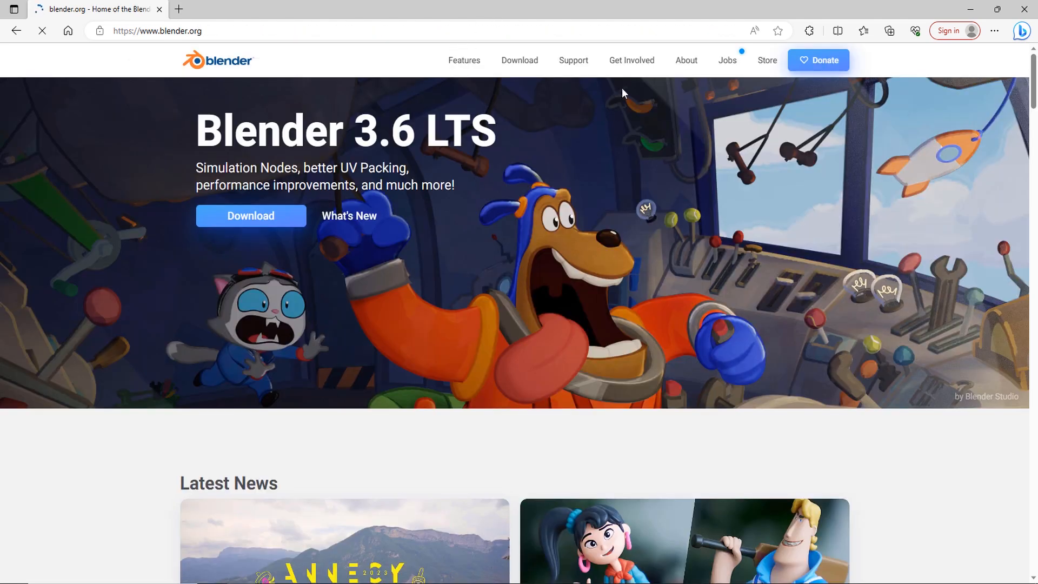
{"action": "left_click", "coordinate": [525, 63]}
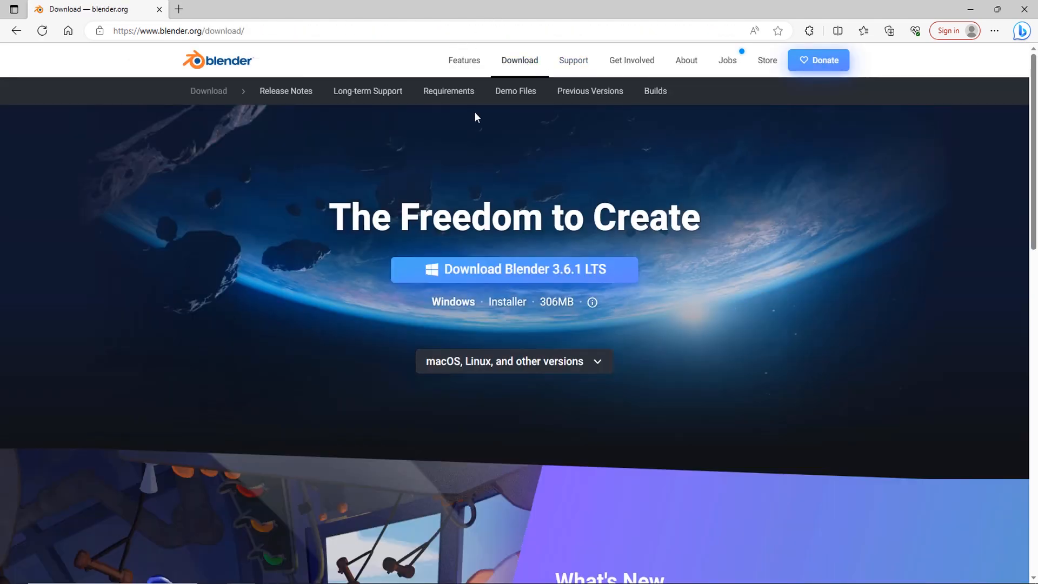
{"action": "left_click", "coordinate": [518, 94]}
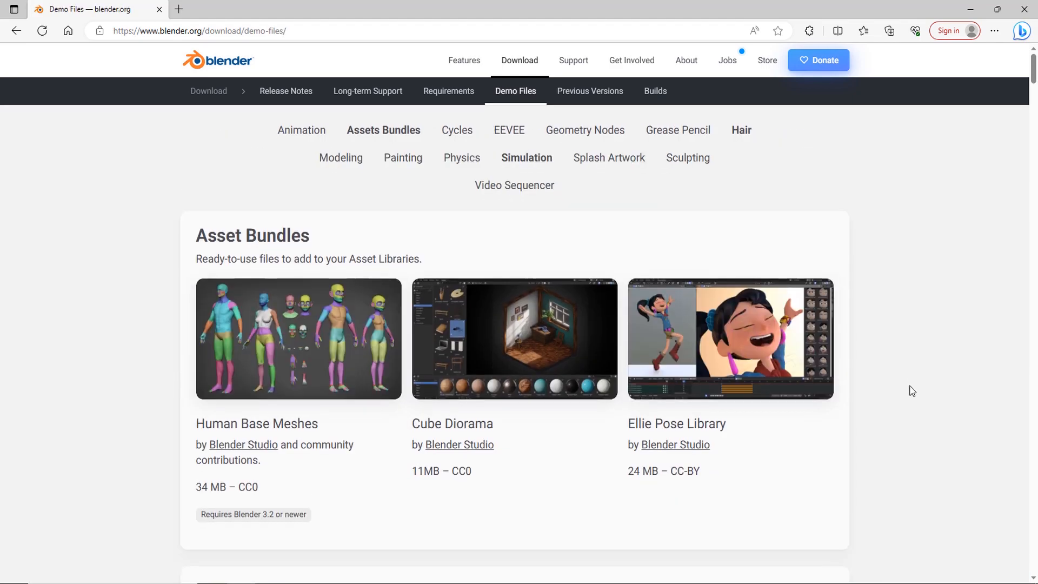
Browse the demo files and open the Blender 3.2 – White Lands entry under Blender Splash Artwork
{"action": "scroll", "coordinate": [908, 389], "scroll_direction": "down", "scroll_amount": 9}
{"action": "scroll", "coordinate": [962, 390], "scroll_direction": "down", "scroll_amount": 10}
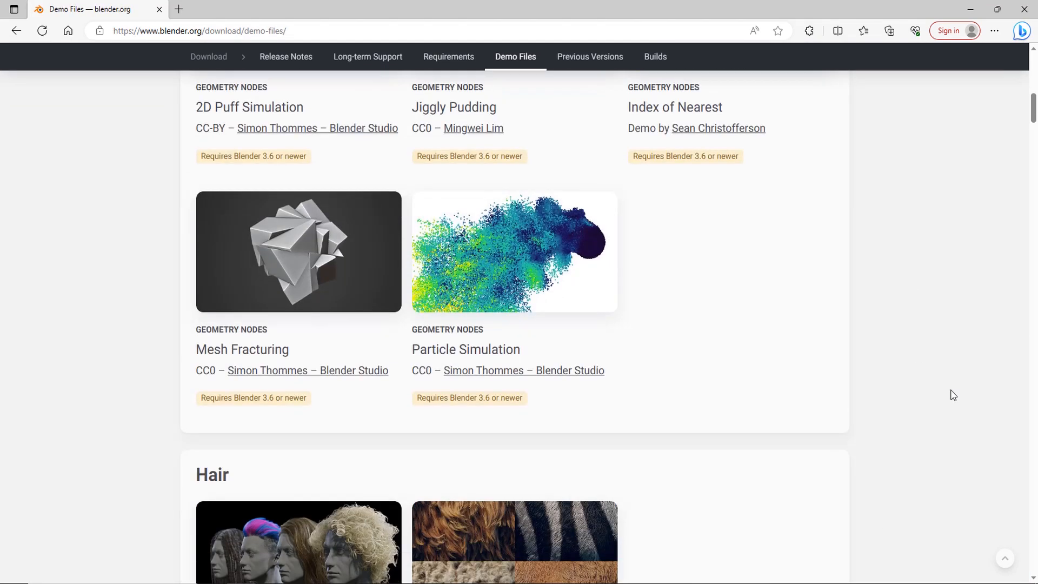
{"action": "scroll", "coordinate": [955, 385], "scroll_direction": "down", "scroll_amount": 9}
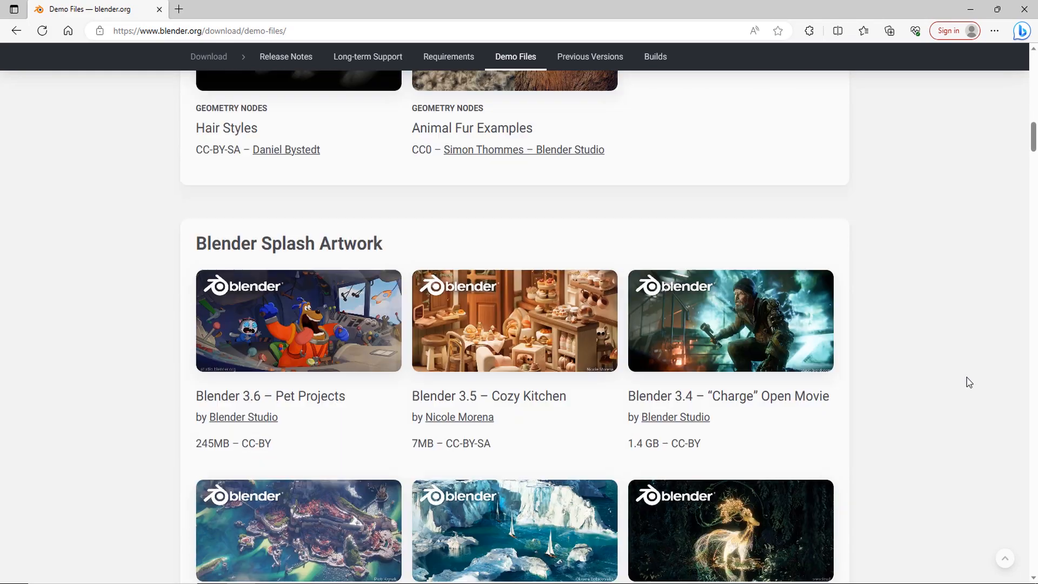
{"action": "scroll", "coordinate": [963, 381], "scroll_direction": "down", "scroll_amount": 16}
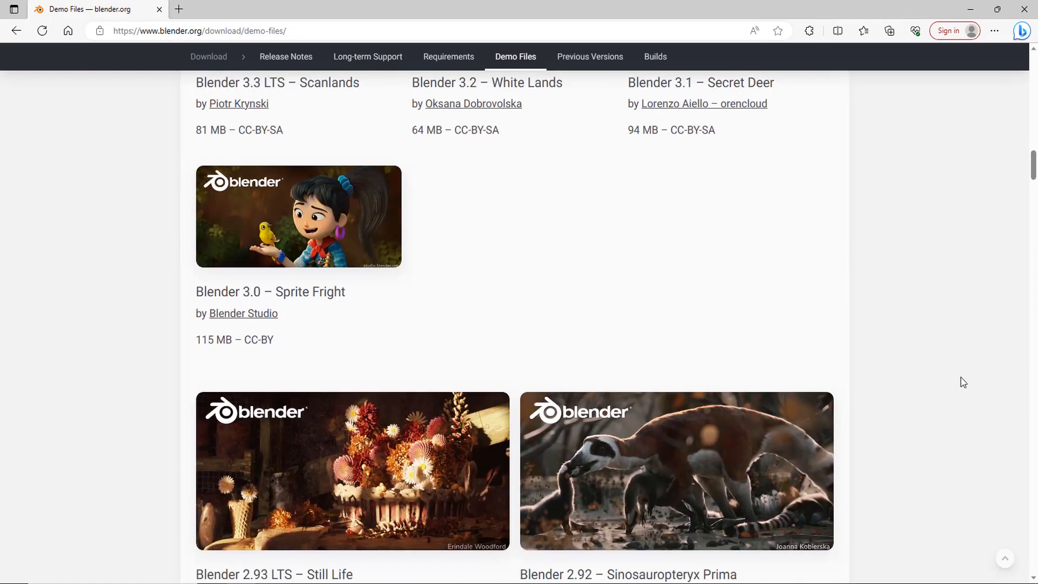
{"action": "scroll", "coordinate": [963, 381], "scroll_direction": "down", "scroll_amount": 15}
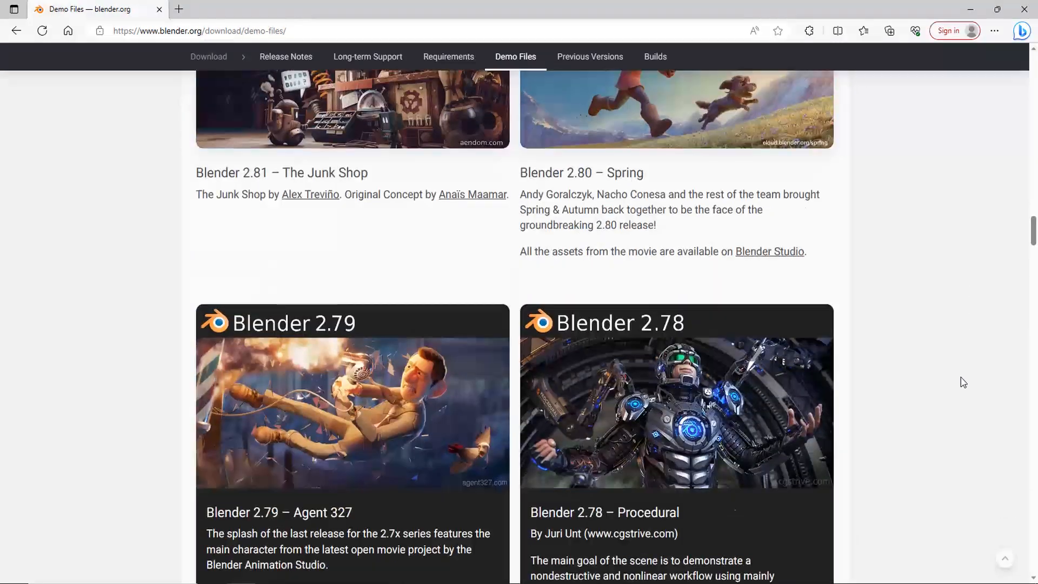
{"action": "scroll", "coordinate": [962, 382], "scroll_direction": "up", "scroll_amount": 20}
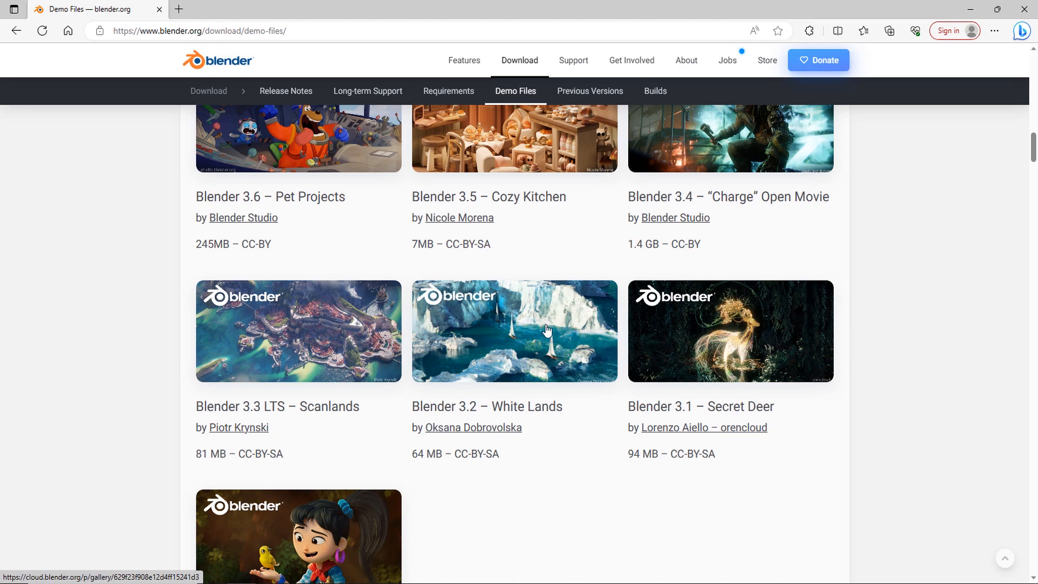
{"action": "left_click", "coordinate": [569, 327]}
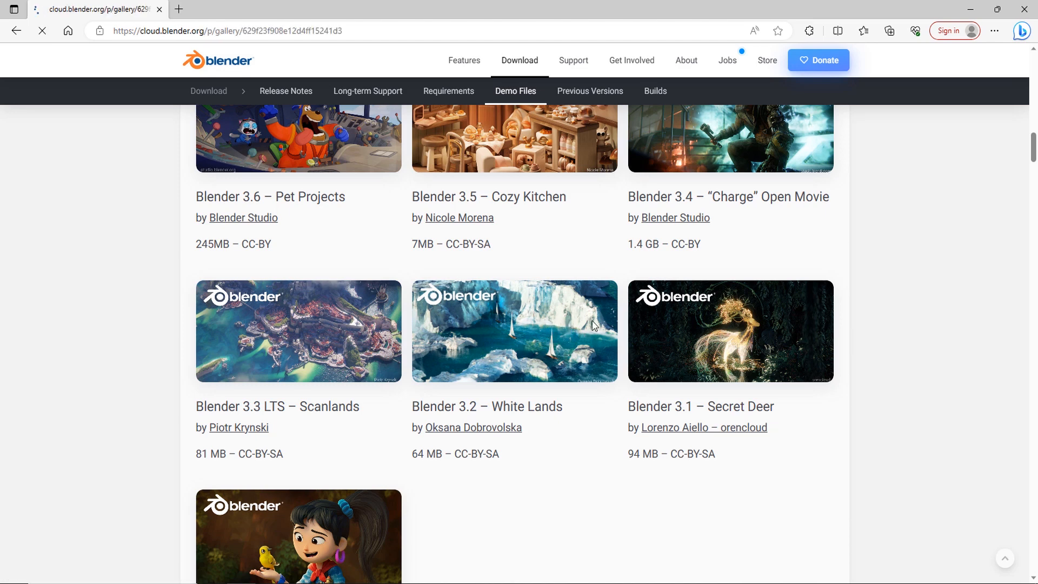
{"action": "scroll", "coordinate": [479, 487], "scroll_direction": "down", "scroll_amount": 1}
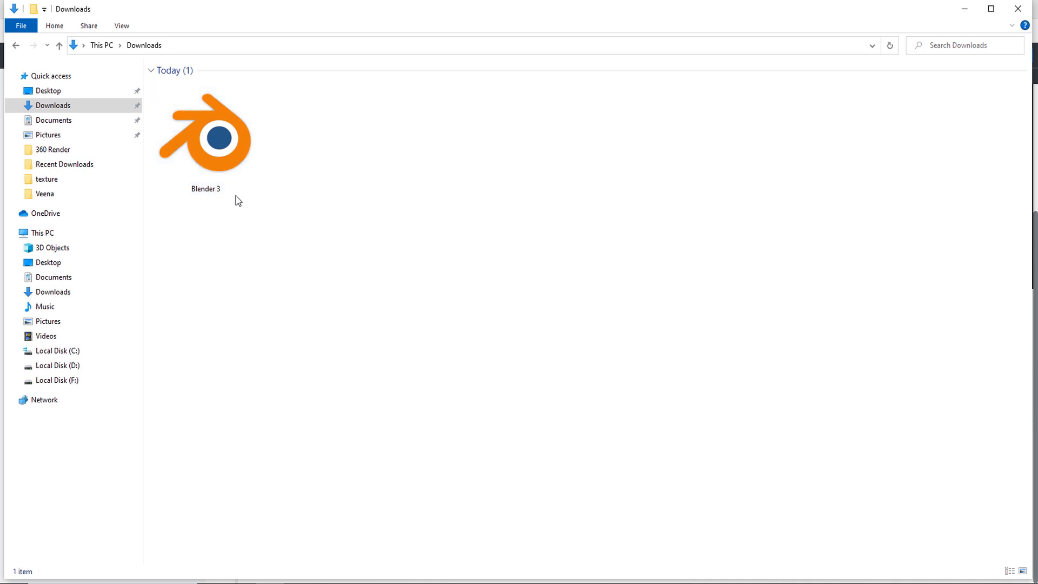
Open the Blender 3 file from the Downloads folder in Blender and inspect its island scene outside the camera view
{"action": "left_click", "coordinate": [227, 167]}
{"action": "key", "text": "Return"}
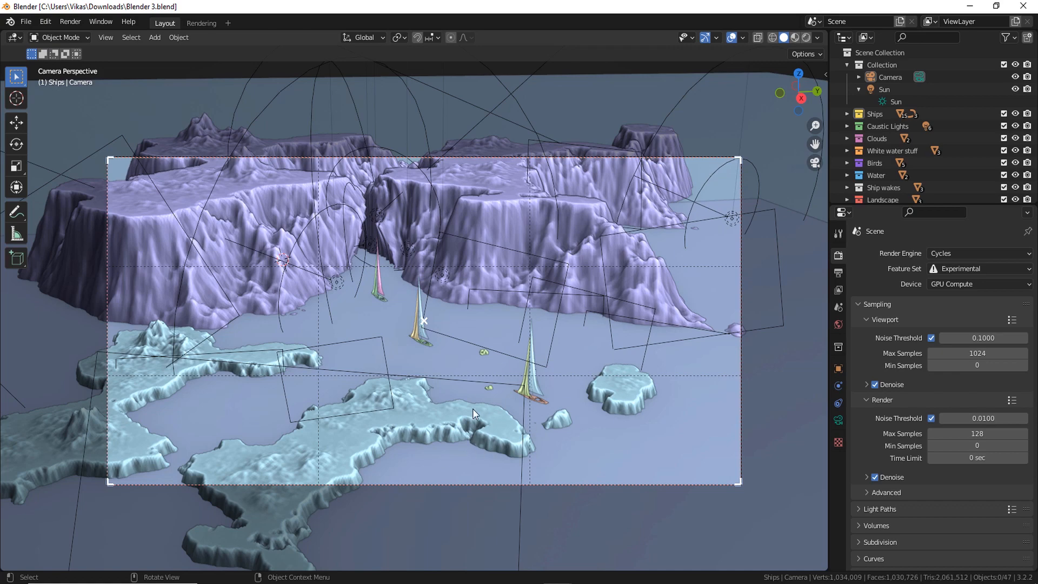
{"action": "scroll", "coordinate": [473, 407], "scroll_direction": "down", "scroll_amount": 2}
{"action": "middle_click_drag", "start_coordinate": [473, 407], "coordinate": [476, 405]}
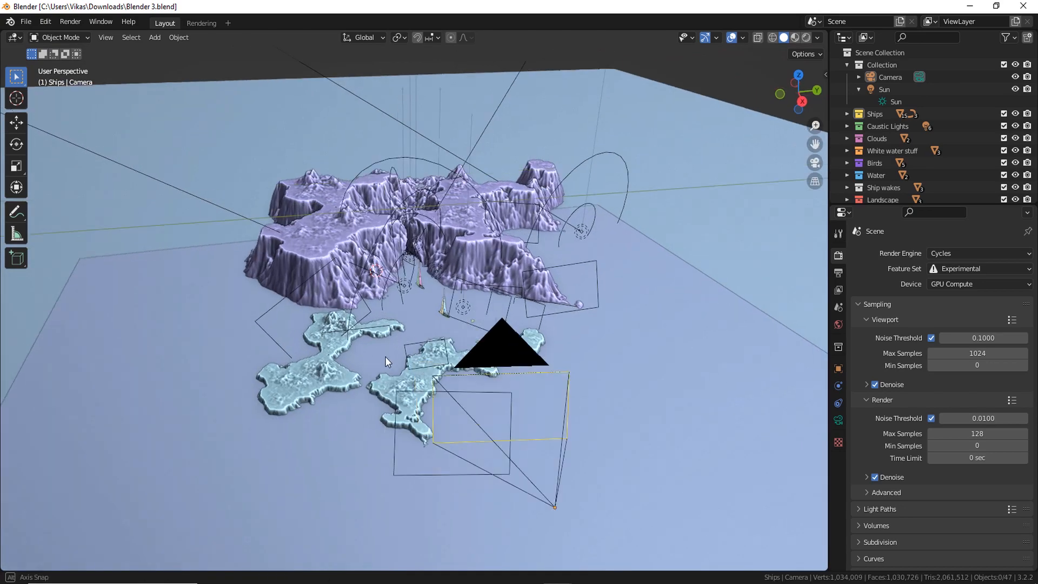
{"action": "middle_click_drag", "start_coordinate": [385, 355], "coordinate": [387, 301]}
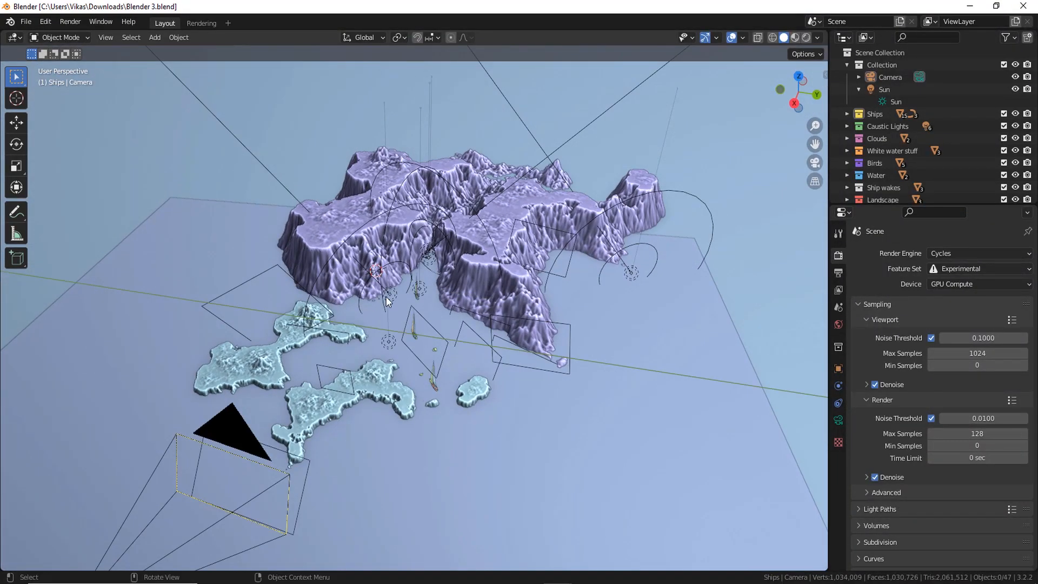
Preview the island scene in Rendered and Material Preview viewport shading
{"action": "key", "text": "z"}
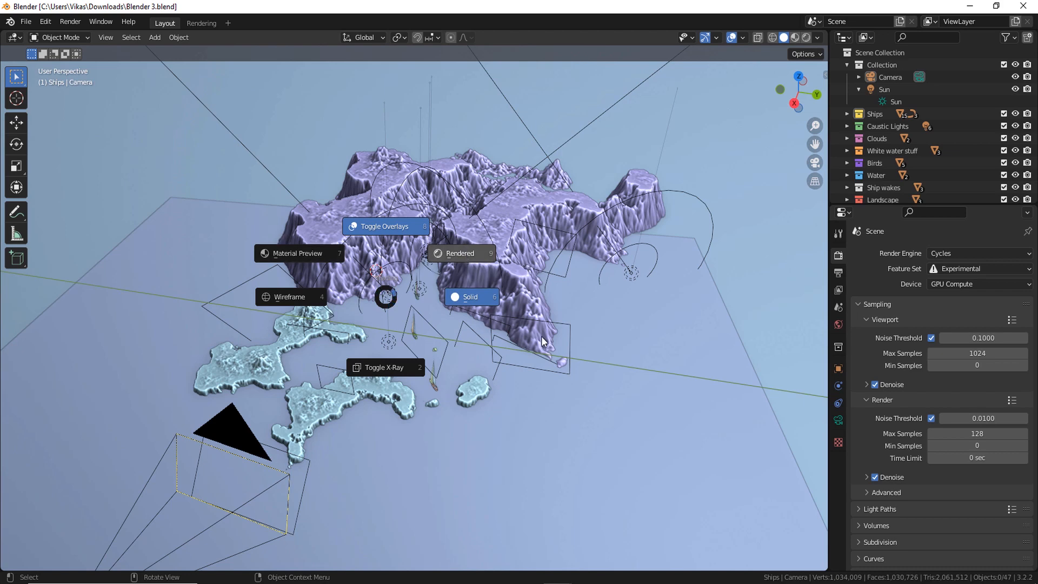
{"action": "key", "text": "9"}
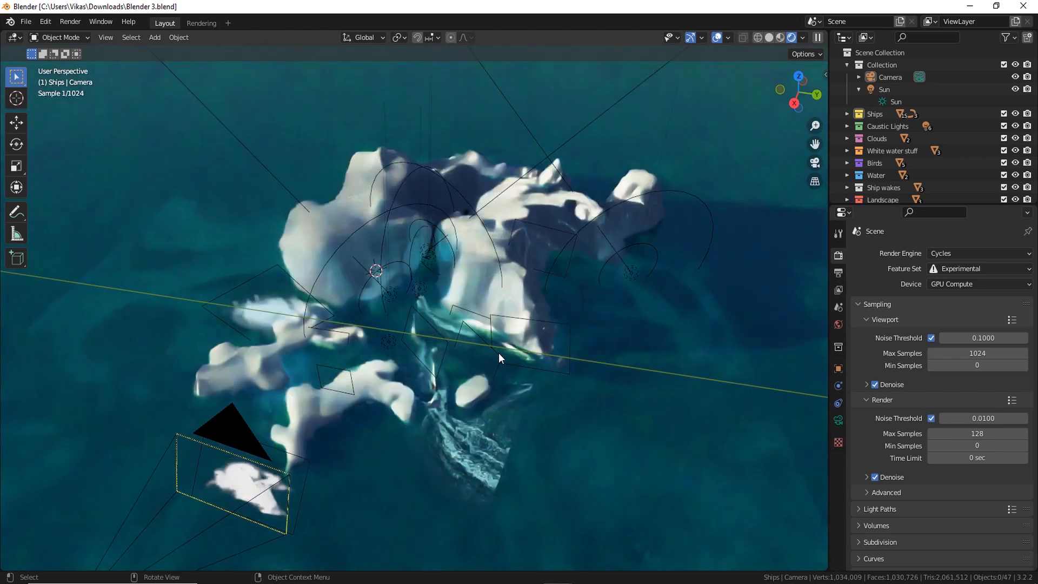
{"action": "key", "text": "z"}
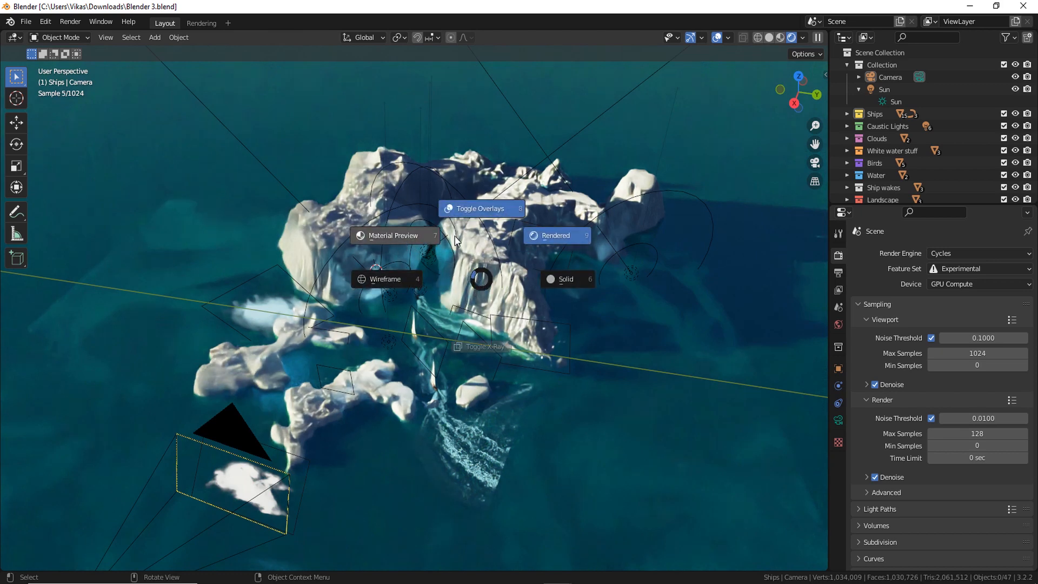
{"action": "key", "text": "7"}
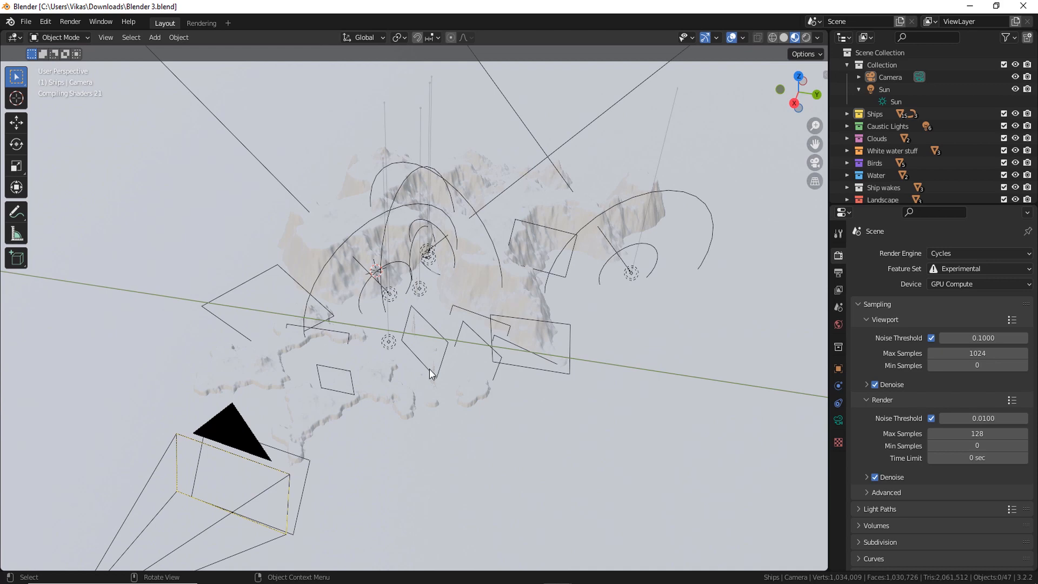
Return the viewport to Solid shading and inspect the cliffs and ships up close
{"action": "key", "text": "z"}
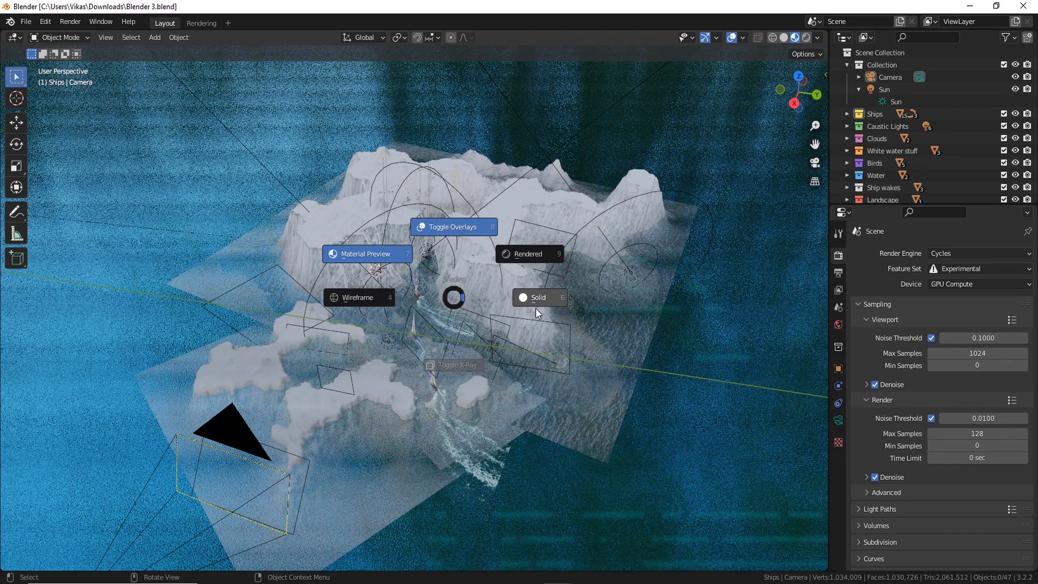
{"action": "left_click", "coordinate": [535, 307]}
{"action": "middle_click_drag", "start_coordinate": [468, 348], "coordinate": [478, 322]}
{"action": "scroll", "coordinate": [466, 395], "scroll_direction": "up", "scroll_amount": 4}
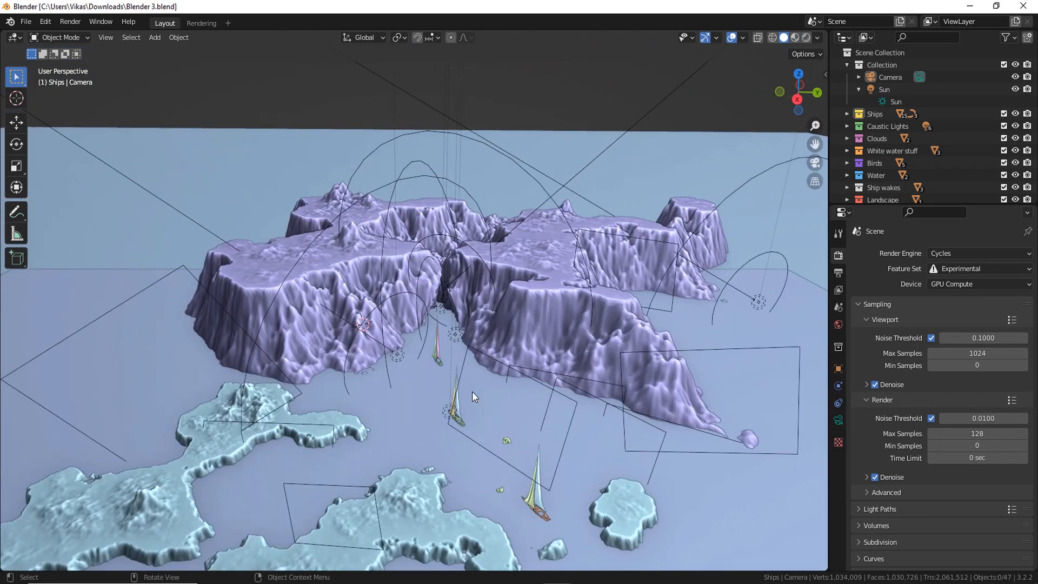
{"action": "middle_click_drag", "start_coordinate": [467, 395], "coordinate": [461, 412]}
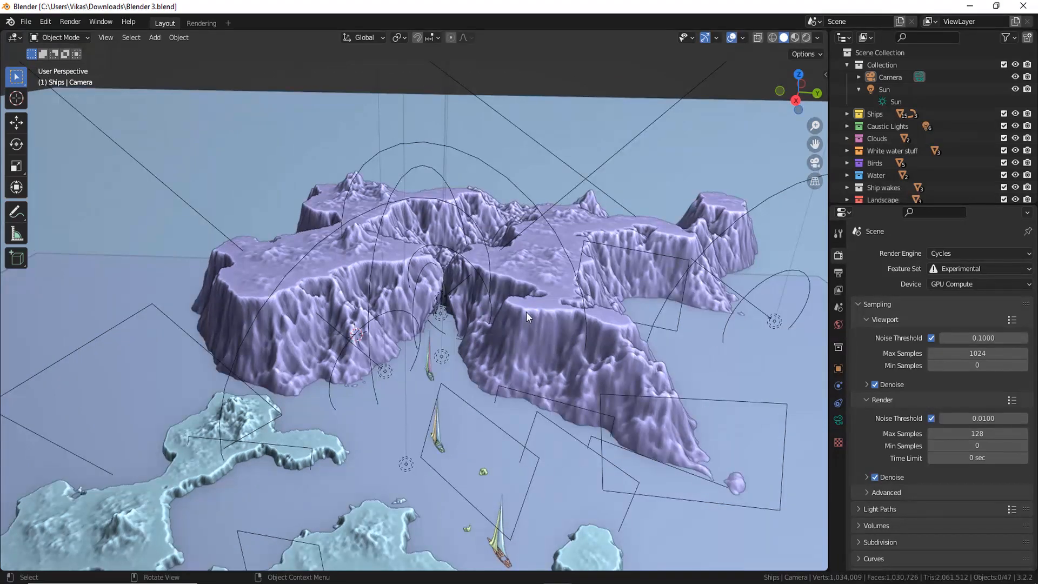
Select the purple landscape mesh and look over the whole island group around it
{"action": "left_click", "coordinate": [526, 311]}
{"action": "scroll", "coordinate": [500, 429], "scroll_direction": "down", "scroll_amount": 2}
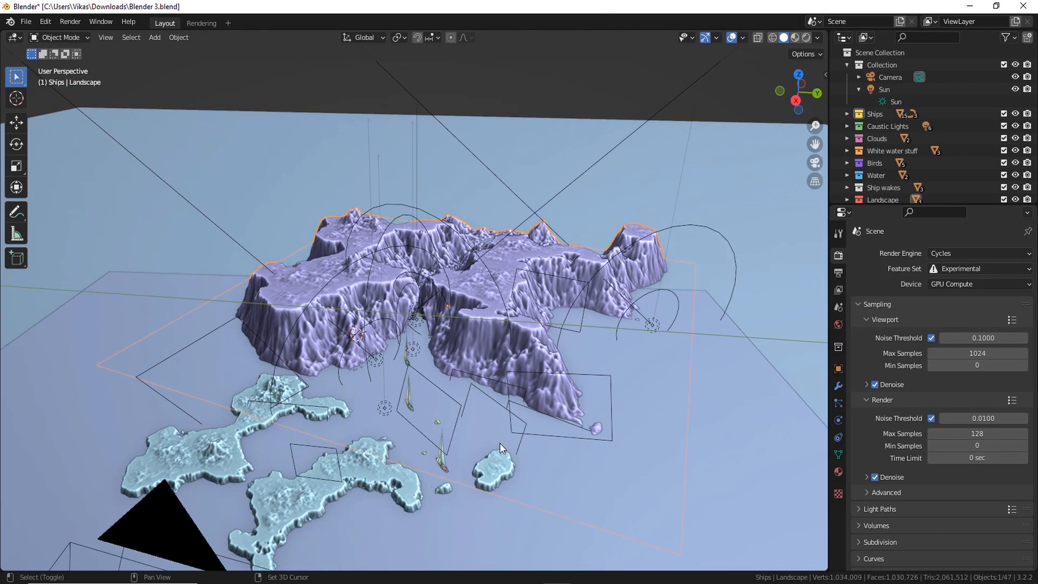
{"action": "middle_click_drag", "start_coordinate": [500, 442], "coordinate": [606, 372], "text": "shift"}
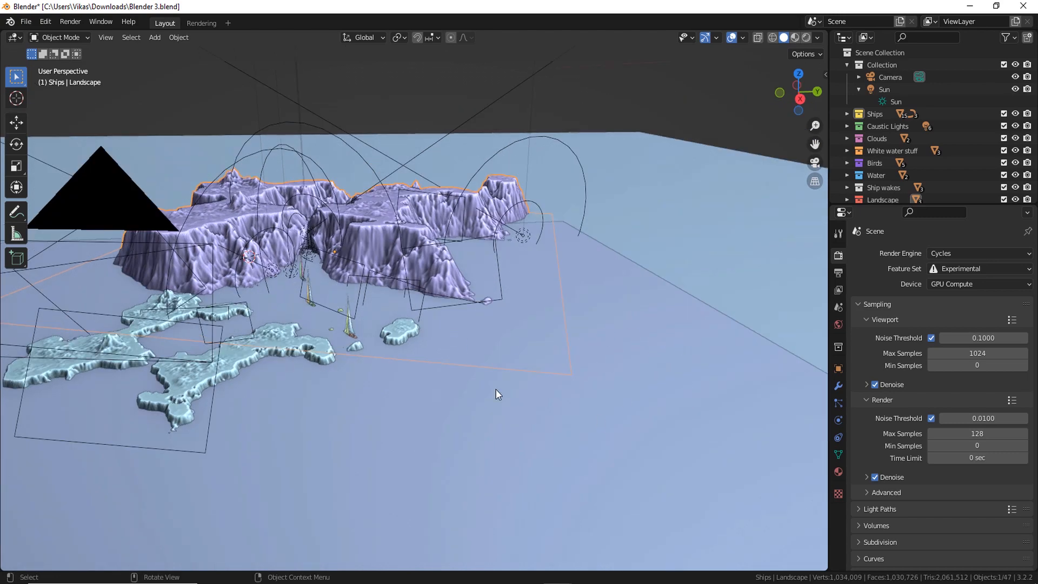
{"action": "middle_click_drag", "start_coordinate": [437, 351], "coordinate": [399, 340], "text": "shift"}
Inspect the sailing ships in the channel up close and select the yellow sail of the nearest ship
{"action": "scroll", "coordinate": [448, 391], "scroll_direction": "up", "scroll_amount": 2}
{"action": "scroll", "coordinate": [399, 340], "scroll_direction": "up", "scroll_amount": 6}
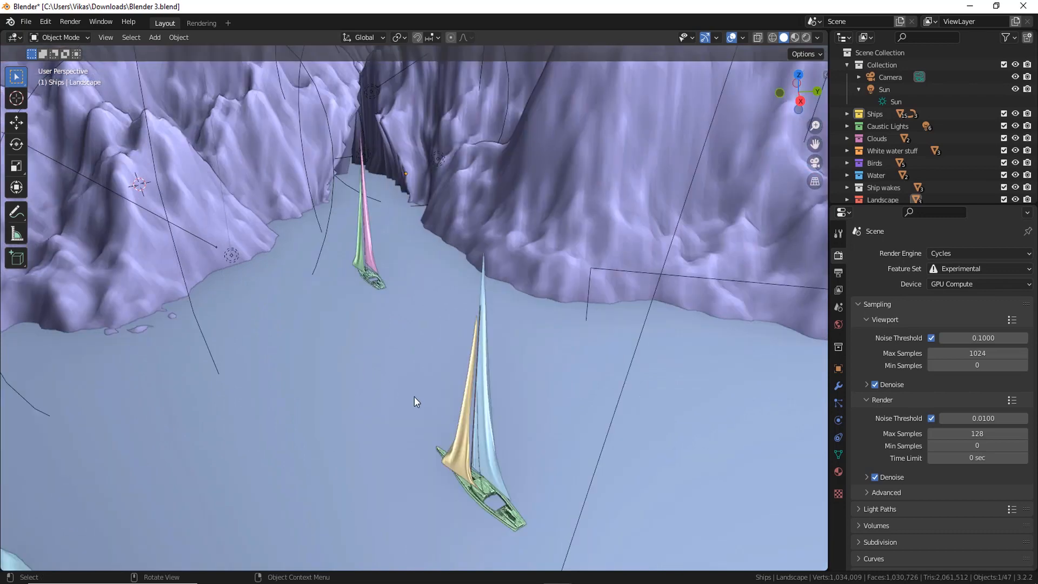
{"action": "middle_click_drag", "start_coordinate": [414, 401], "coordinate": [442, 404], "text": "shift"}
{"action": "scroll", "coordinate": [441, 403], "scroll_direction": "up", "scroll_amount": 1}
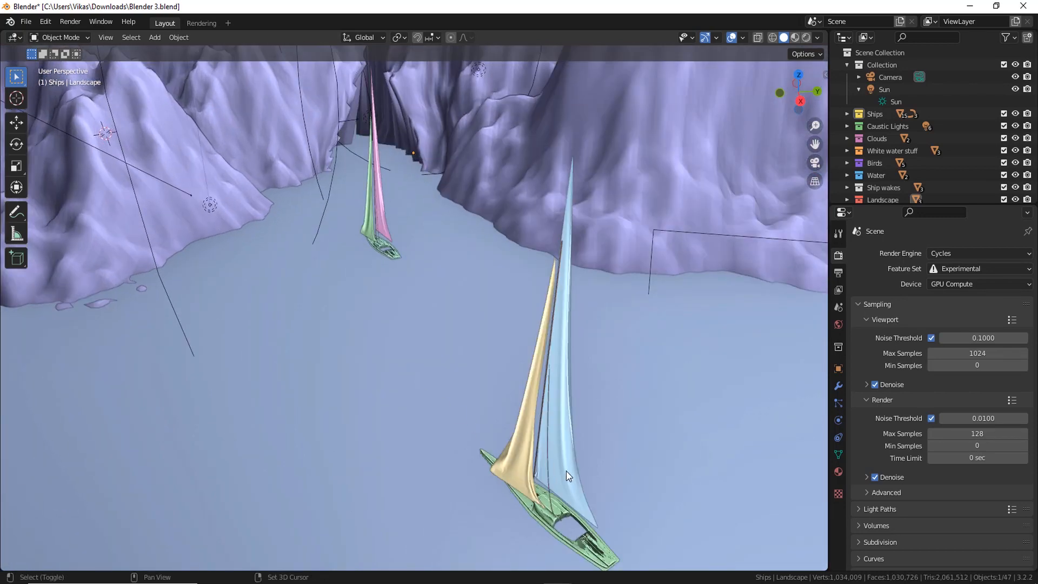
{"action": "middle_click_drag", "start_coordinate": [565, 475], "coordinate": [555, 432], "text": "shift"}
{"action": "scroll", "coordinate": [439, 388], "scroll_direction": "up", "scroll_amount": 1}
{"action": "left_click", "coordinate": [568, 430]}
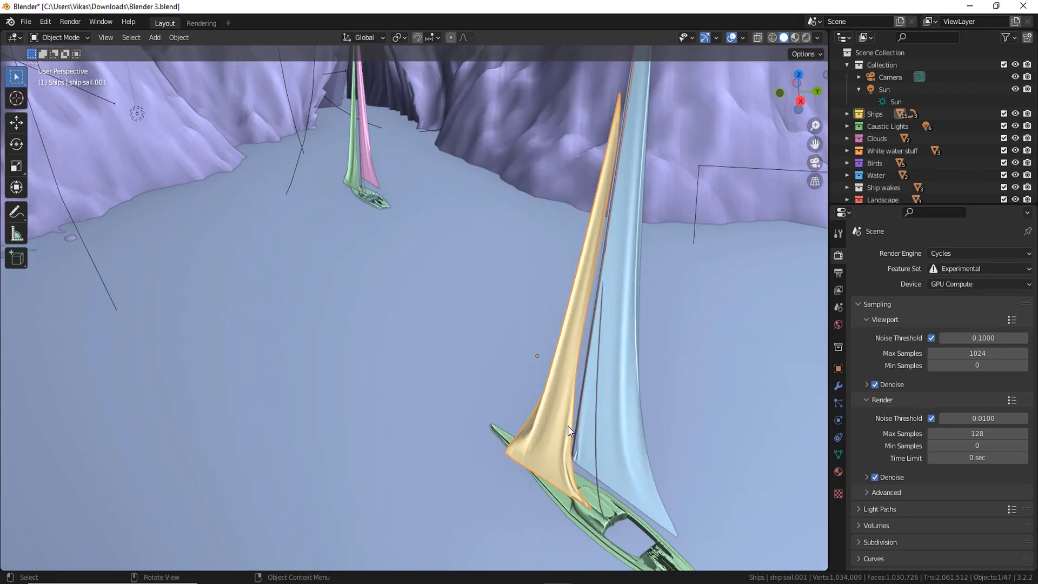
{"action": "scroll", "coordinate": [568, 426], "scroll_direction": "up", "scroll_amount": 3}
{"action": "scroll", "coordinate": [565, 430], "scroll_direction": "down", "scroll_amount": 4}
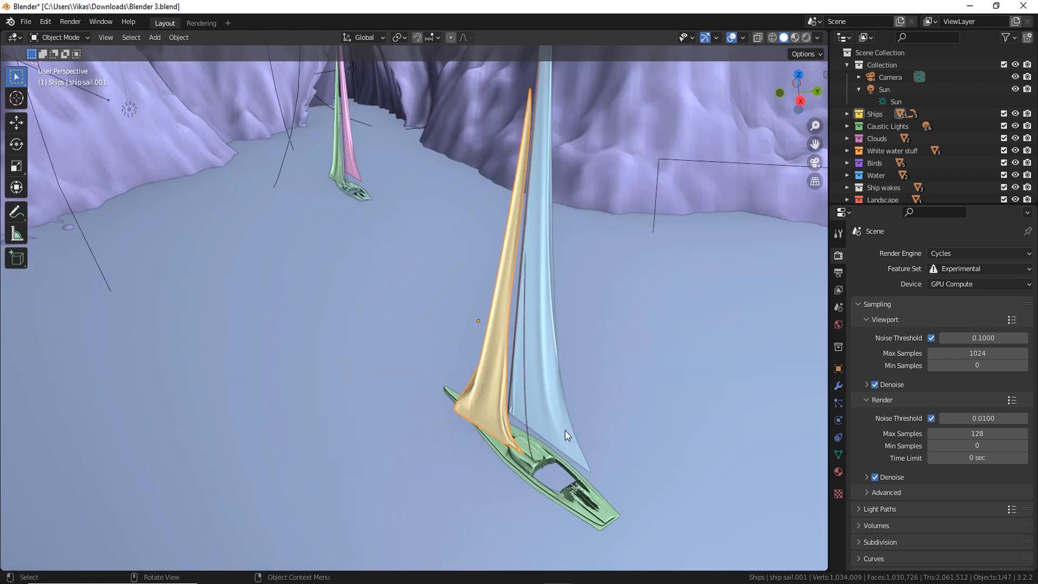
{"action": "scroll", "coordinate": [565, 430], "scroll_direction": "down", "scroll_amount": 3}
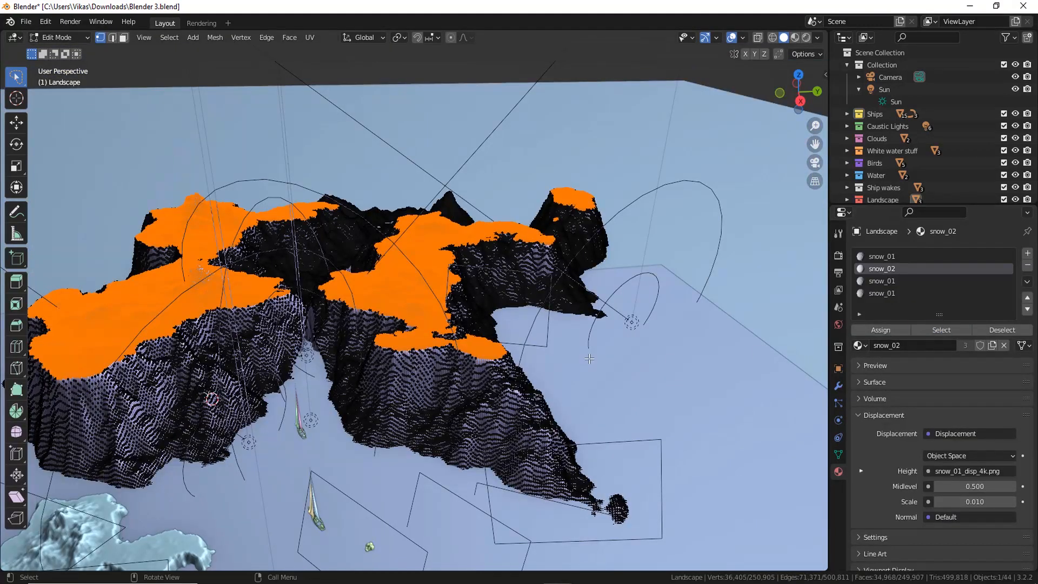
View the snow_01 material in the landscape's third material slot and return to Object Mode
{"action": "left_click", "coordinate": [872, 281]}
{"action": "key", "text": "Tab"}
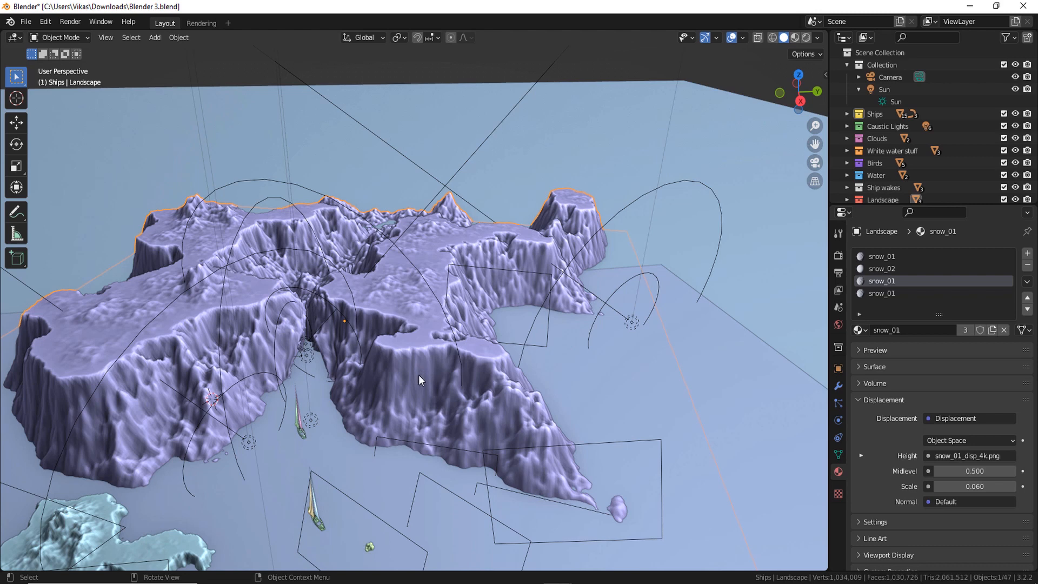
{"action": "scroll", "coordinate": [418, 375], "scroll_direction": "down", "scroll_amount": 4}
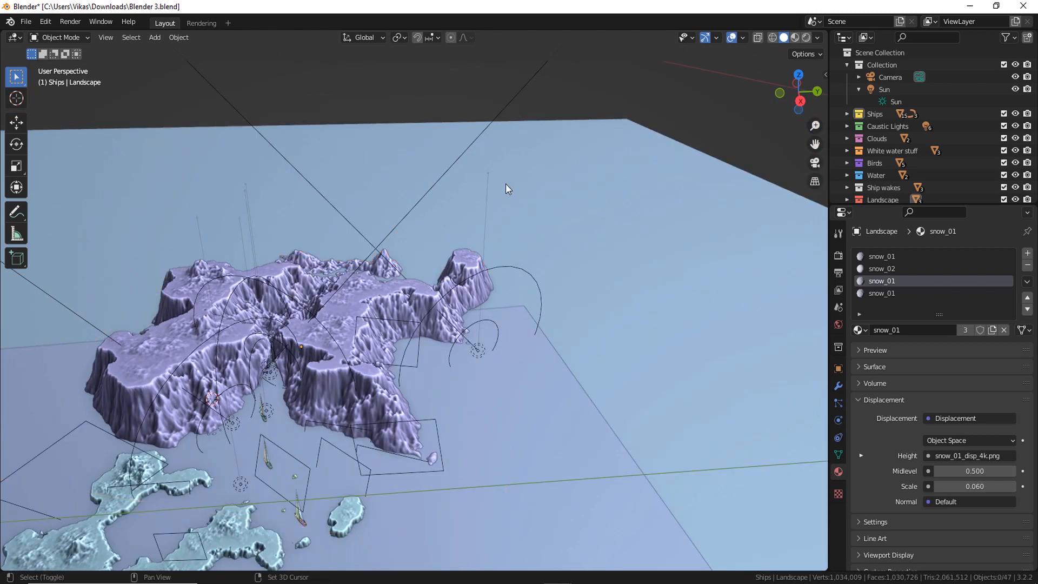
Add a cube to the scene and assign it the existing snow_01 material
{"action": "key", "text": "shift+a"}
{"action": "mouse_move", "coordinate": [505, 183]}
{"action": "left_click", "coordinate": [559, 196]}
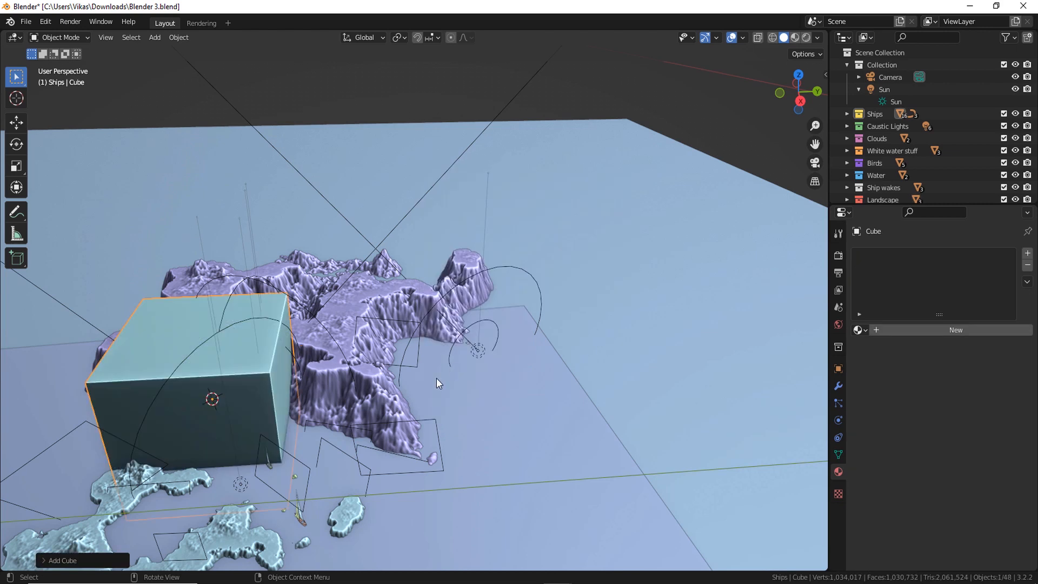
{"action": "middle_click_drag", "start_coordinate": [456, 366], "coordinate": [579, 382]}
{"action": "left_click", "coordinate": [864, 331]}
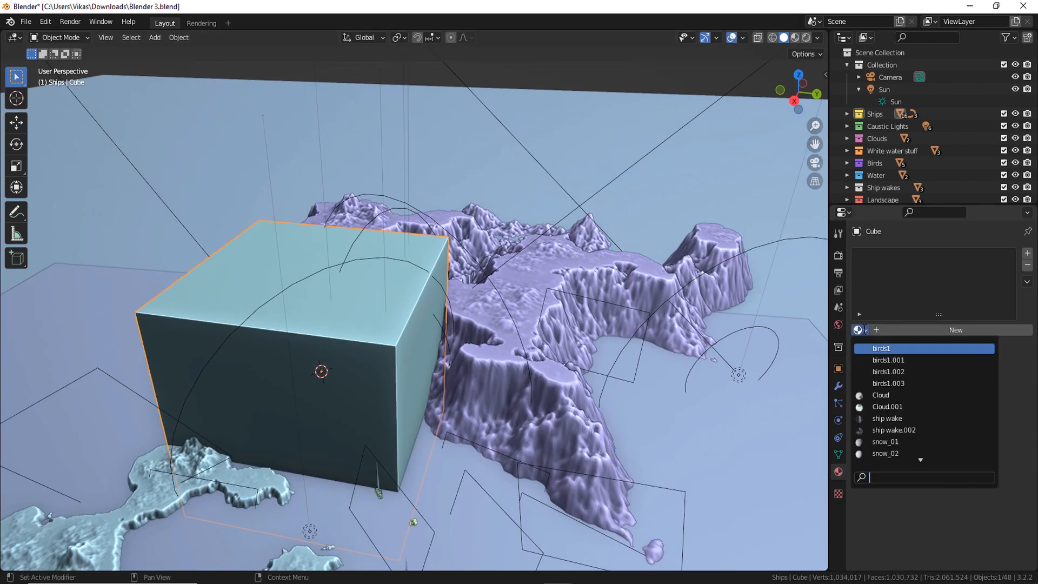
{"action": "left_click", "coordinate": [890, 441]}
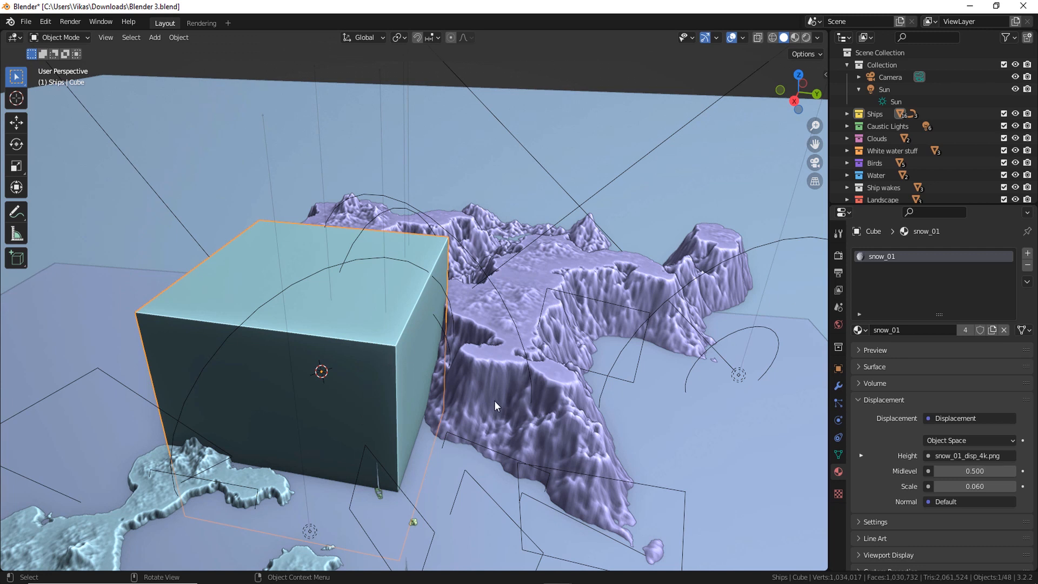
{"action": "middle_click_drag", "start_coordinate": [494, 400], "coordinate": [481, 422]}
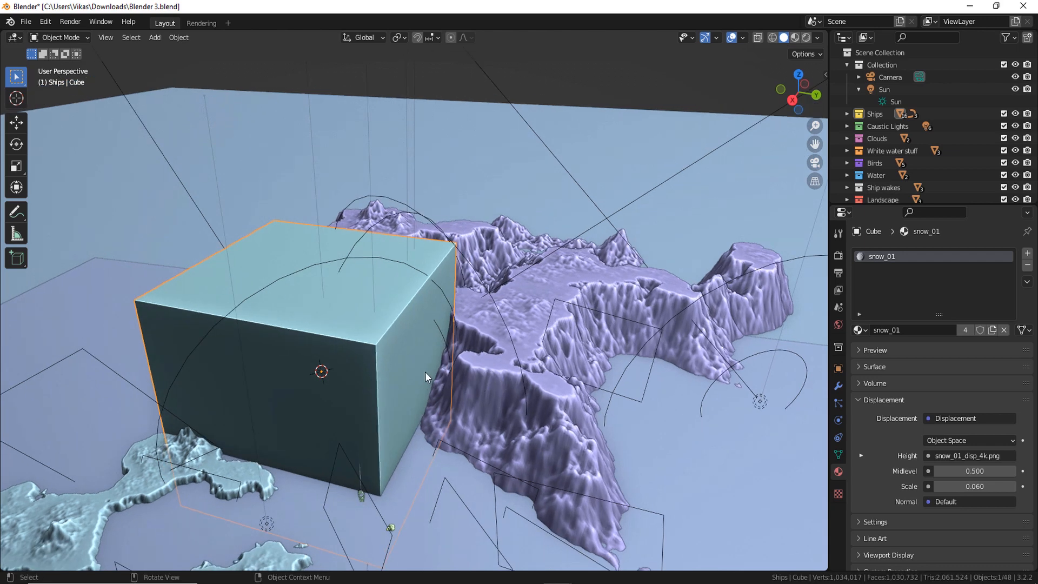
Copy the snow cube and paste it into the other open Blender file with the gold sphere
{"action": "key", "text": "ctrl+c"}
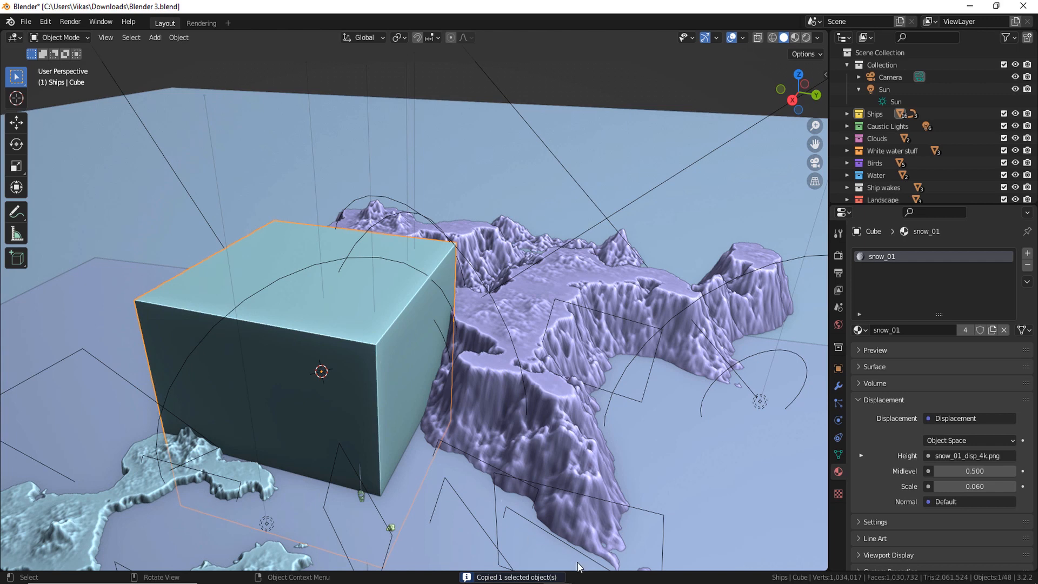
{"action": "mouse_move", "coordinate": [562, 581]}
{"action": "left_click", "coordinate": [557, 546]}
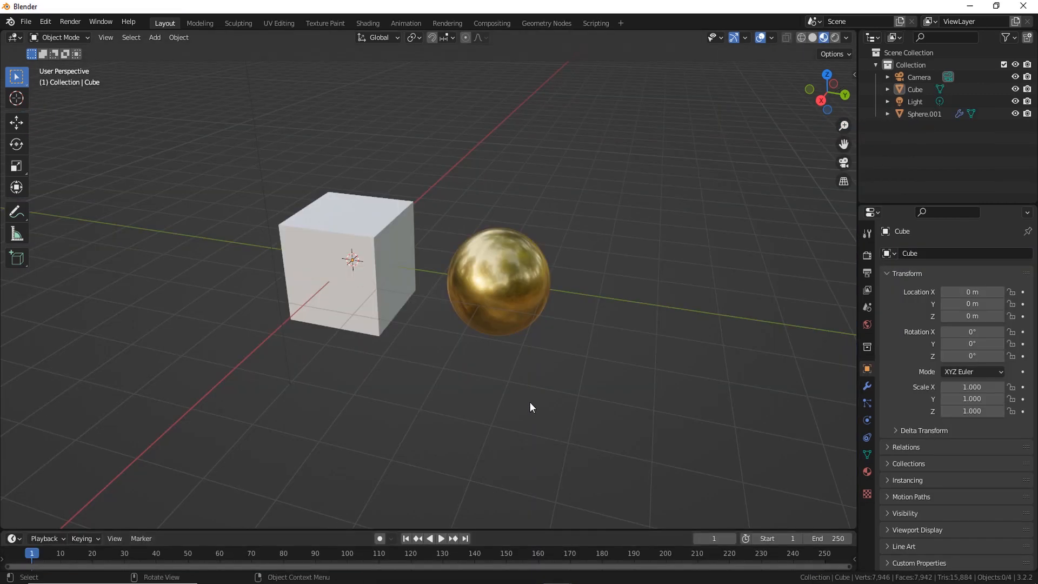
{"action": "key", "text": "ctrl+v"}
{"action": "middle_click_drag", "start_coordinate": [530, 401], "coordinate": [143, 409]}
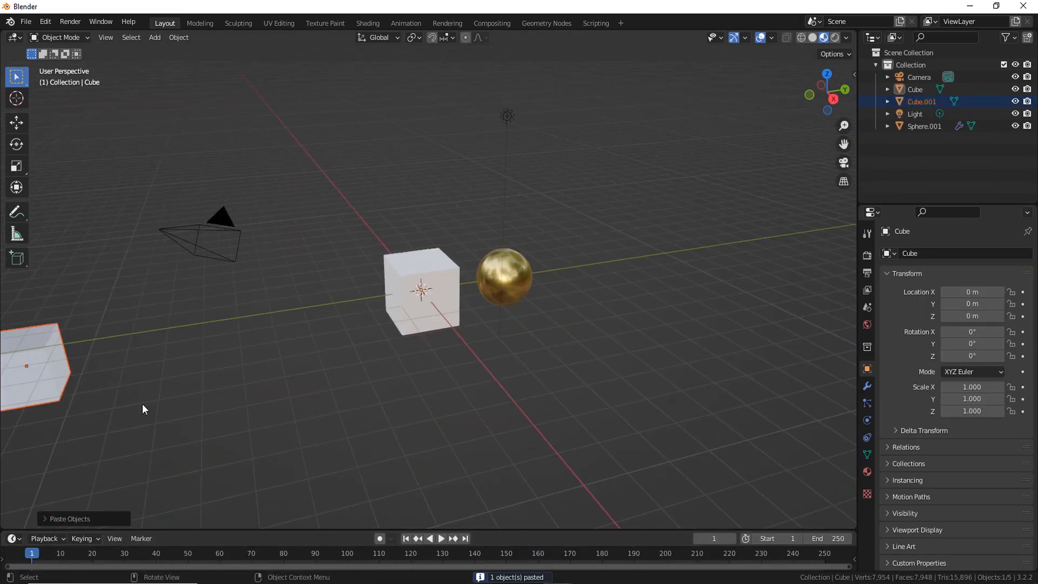
Move the pasted cube close to the default cube
{"action": "key", "text": "g"}
{"action": "left_click", "coordinate": [454, 385]}
{"action": "scroll", "coordinate": [426, 430], "scroll_direction": "up", "scroll_amount": 4}
{"action": "middle_click_drag", "start_coordinate": [421, 458], "coordinate": [533, 384], "text": "shift"}
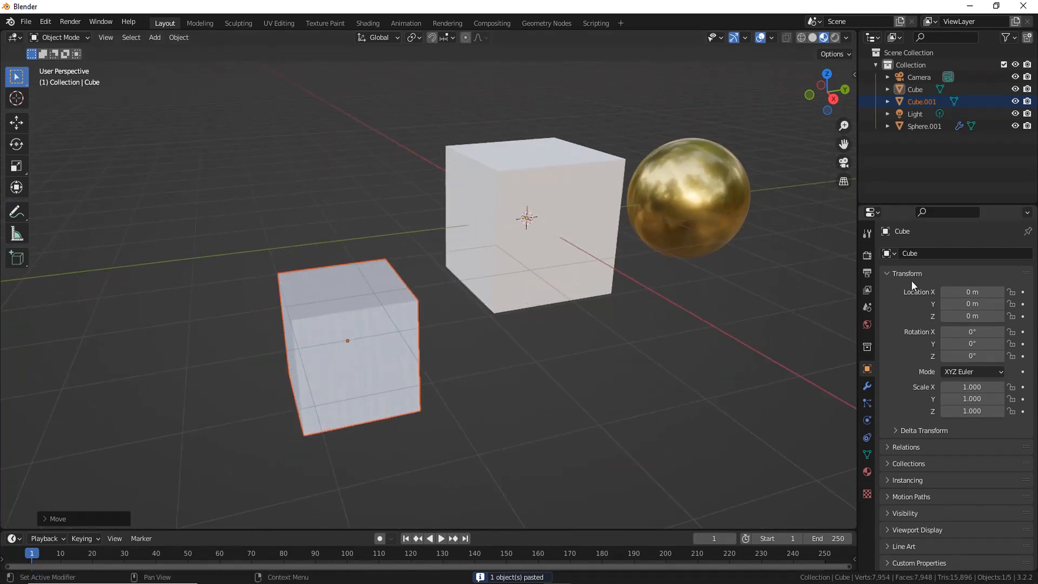
Examine the material settings of the pasted cube and compare them with the default cube's, leaving nothing selected
{"action": "left_click", "coordinate": [866, 472]}
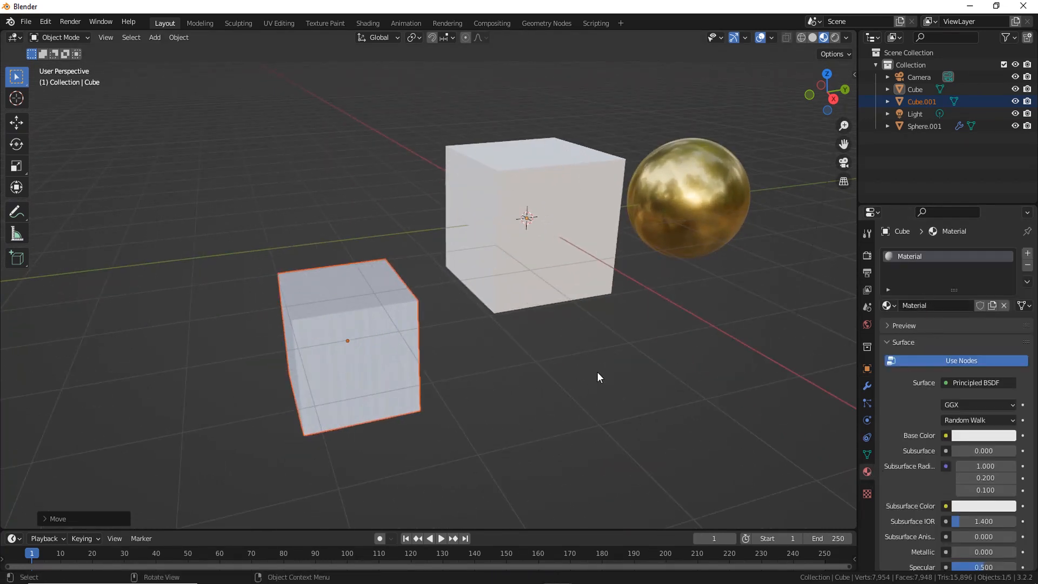
{"action": "scroll", "coordinate": [598, 375], "scroll_direction": "up", "scroll_amount": 2}
{"action": "left_click", "coordinate": [390, 354]}
{"action": "scroll", "coordinate": [561, 412], "scroll_direction": "down", "scroll_amount": 4}
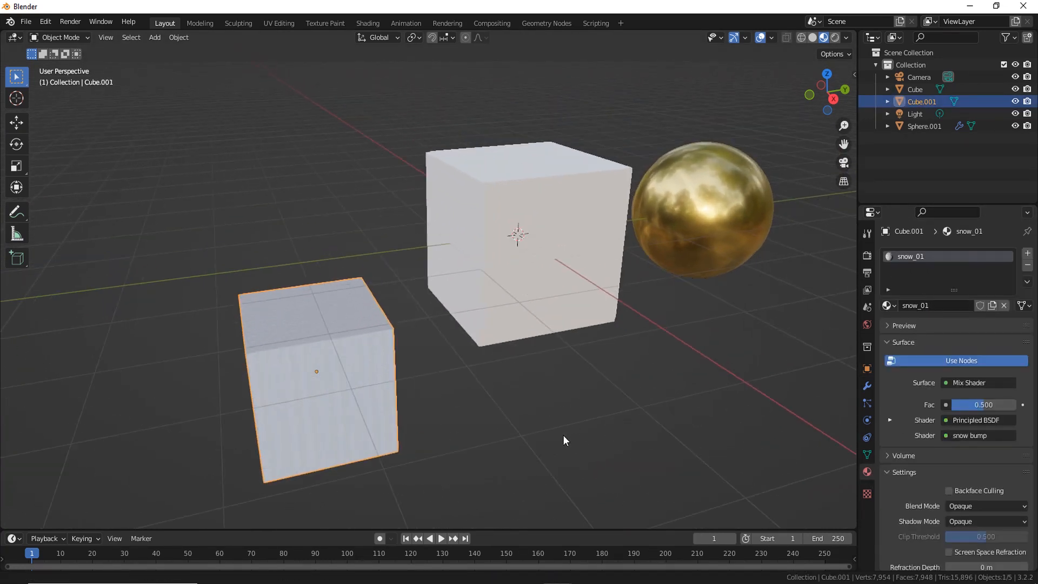
{"action": "scroll", "coordinate": [463, 454], "scroll_direction": "down", "scroll_amount": 2}
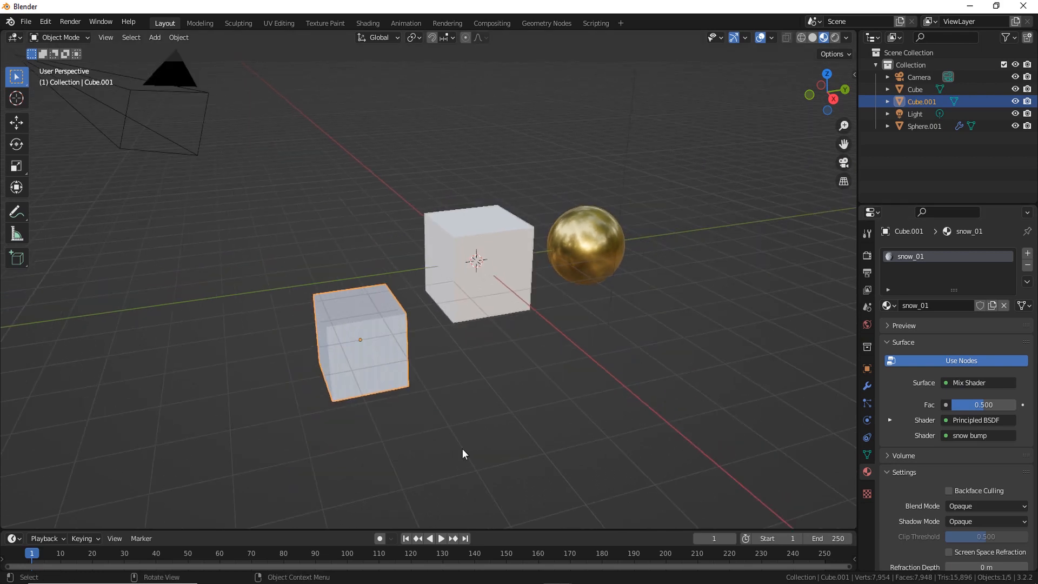
{"action": "middle_click_drag", "start_coordinate": [463, 454], "coordinate": [361, 330]}
{"action": "left_click", "coordinate": [346, 310]}
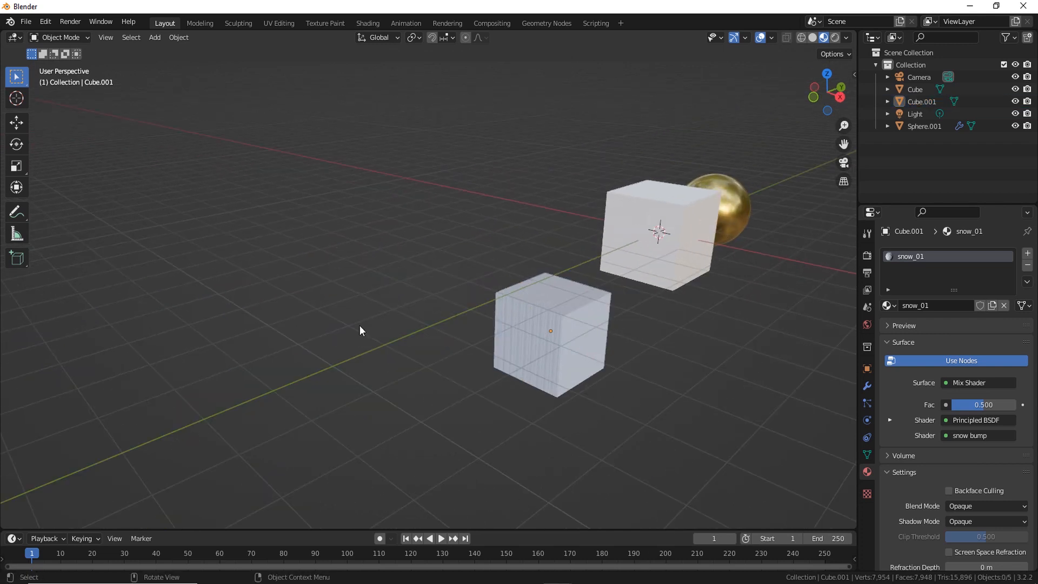
{"action": "middle_click_drag", "start_coordinate": [301, 286], "coordinate": [368, 410]}
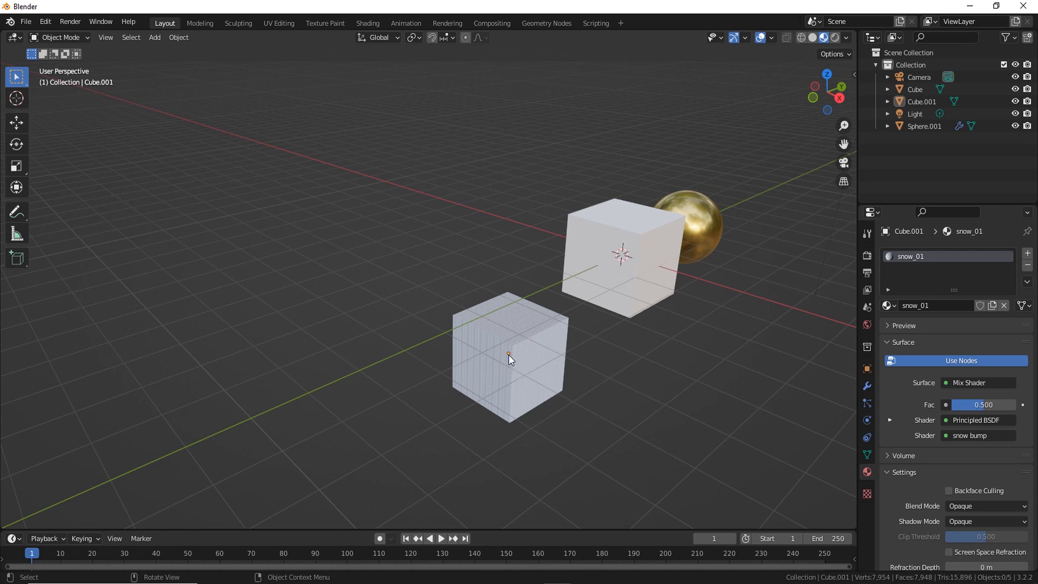
{"action": "left_click", "coordinate": [629, 293]}
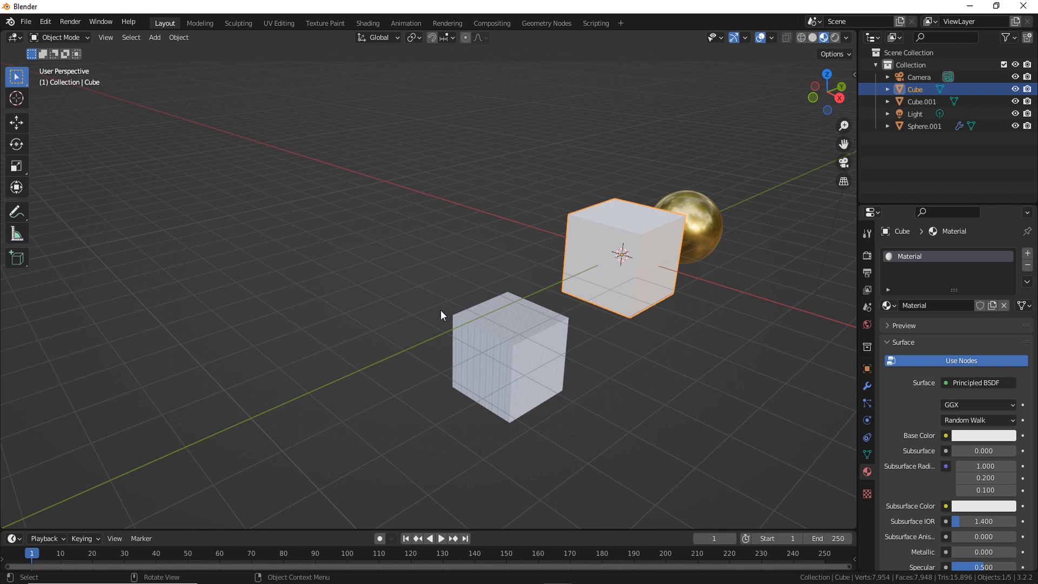
{"action": "left_click", "coordinate": [253, 245]}
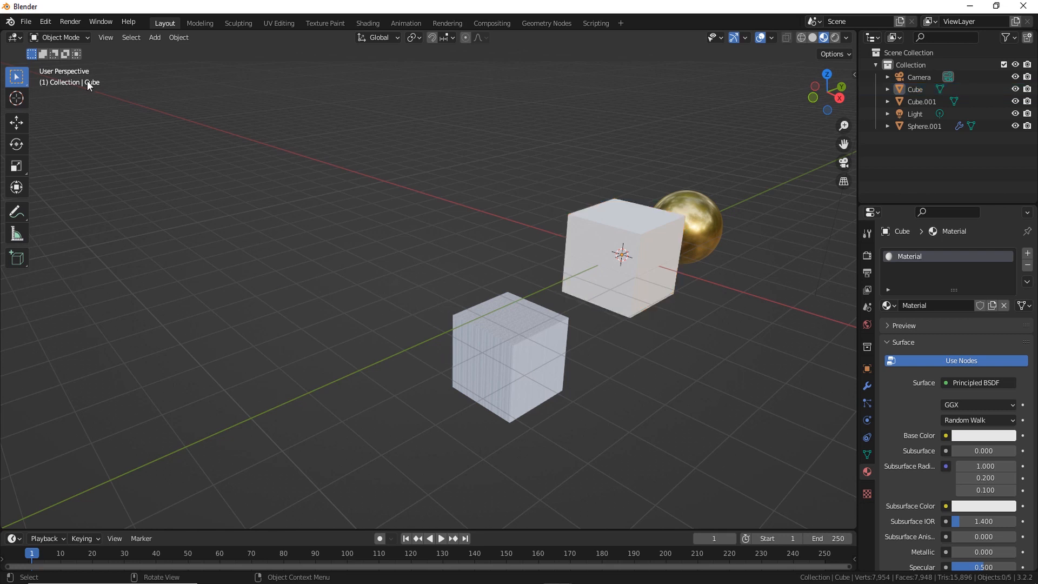
Check in the add-on preferences that Add Mesh: A.N.T.Landscape is enabled, and close the preferences
{"action": "key", "text": "shift+a"}
{"action": "mouse_move", "coordinate": [246, 215]}
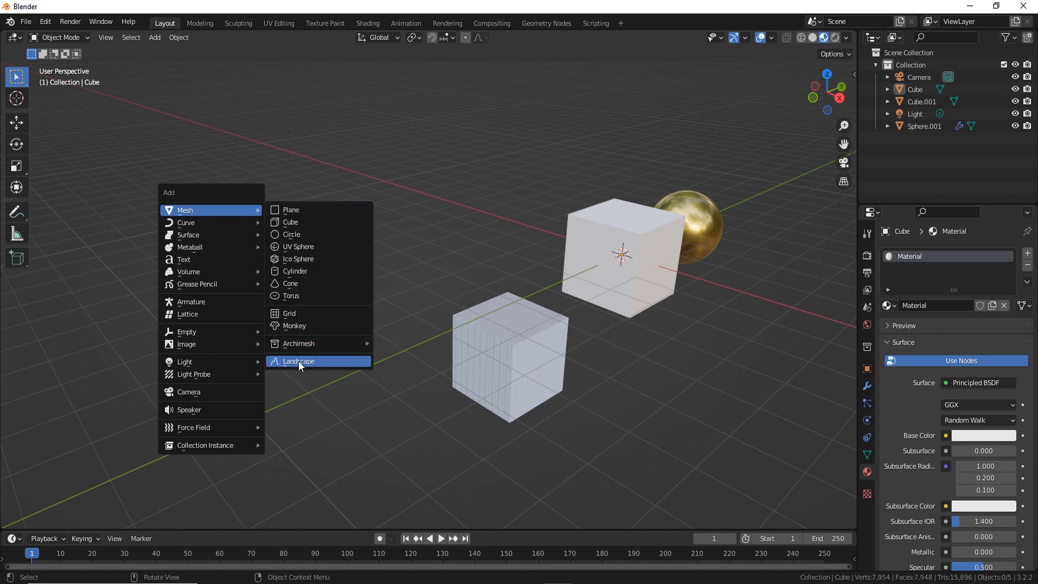
{"action": "left_click", "coordinate": [45, 21]}
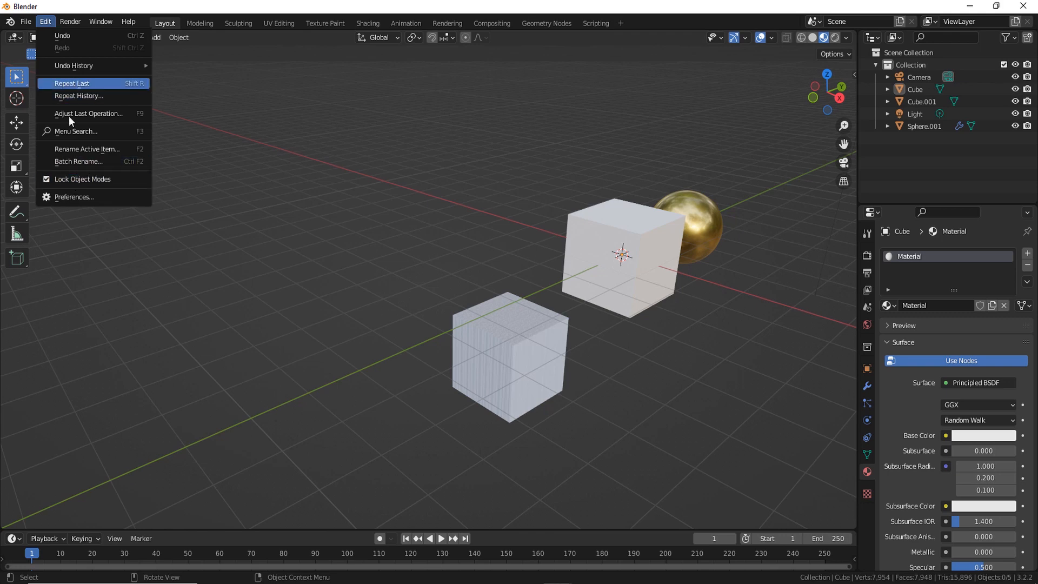
{"action": "left_click", "coordinate": [81, 196]}
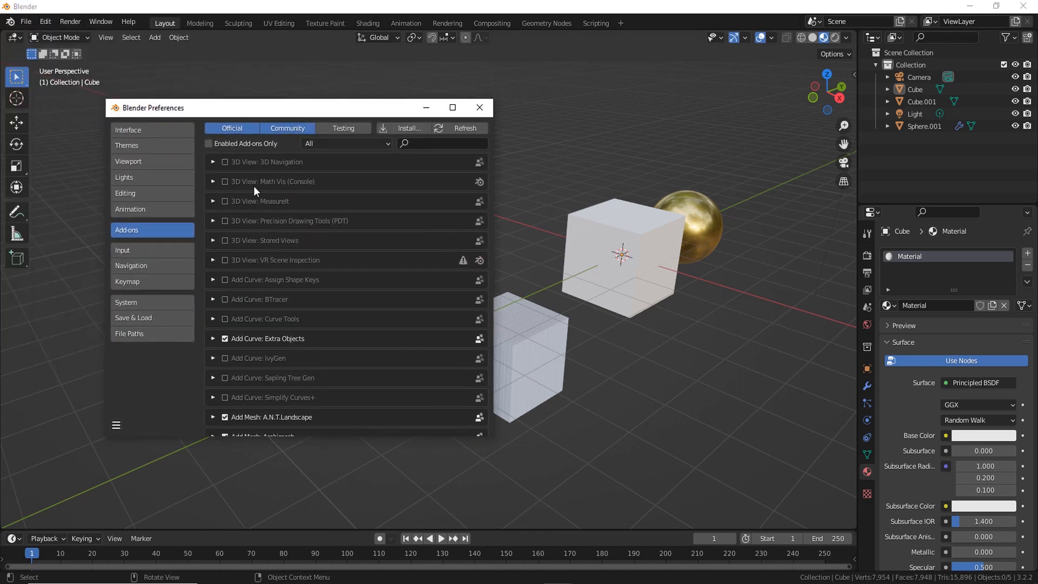
{"action": "scroll", "coordinate": [280, 362], "scroll_direction": "down", "scroll_amount": 1}
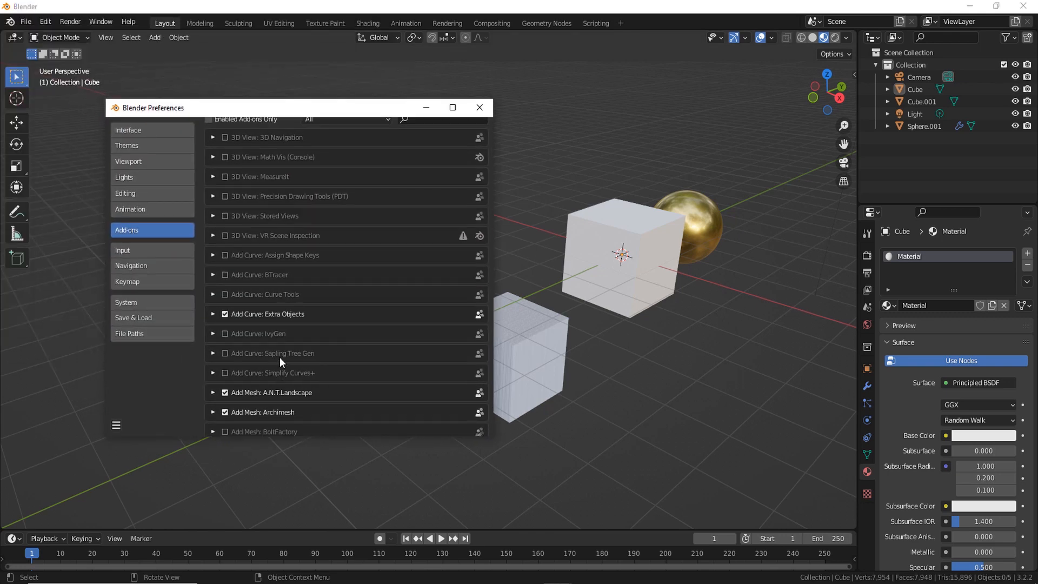
{"action": "scroll", "coordinate": [276, 313], "scroll_direction": "down", "scroll_amount": 1}
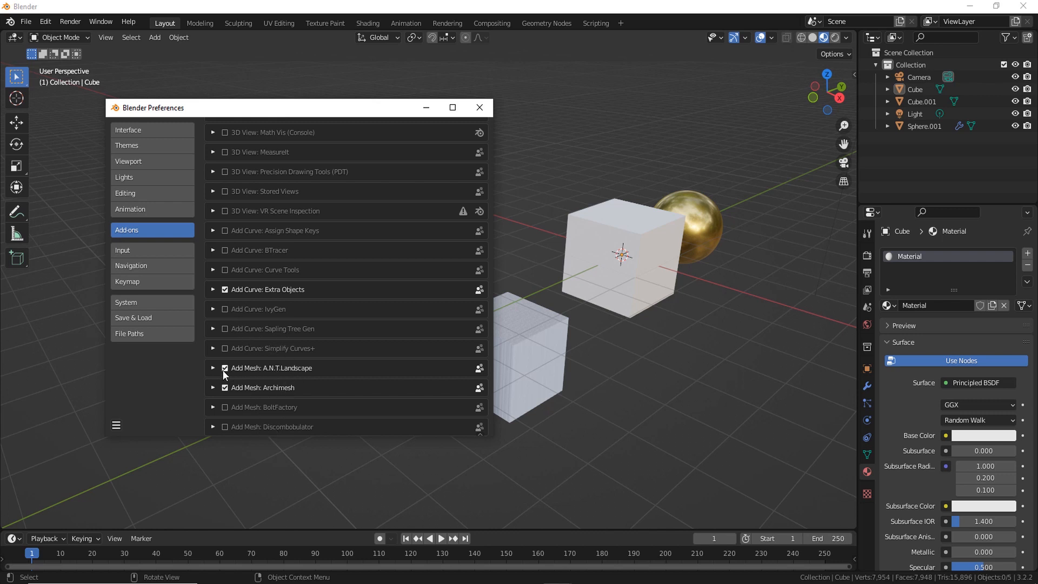
{"action": "left_click", "coordinate": [479, 107]}
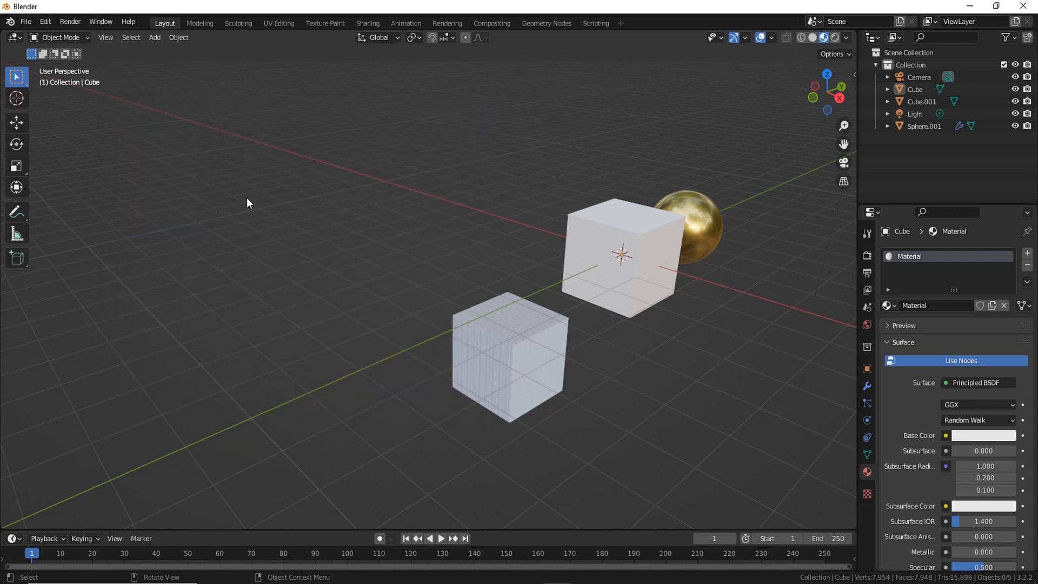
Add a Landscape mesh and move it out of the default cube into the empty area beside it
{"action": "key", "text": "shift+a"}
{"action": "mouse_move", "coordinate": [249, 202]}
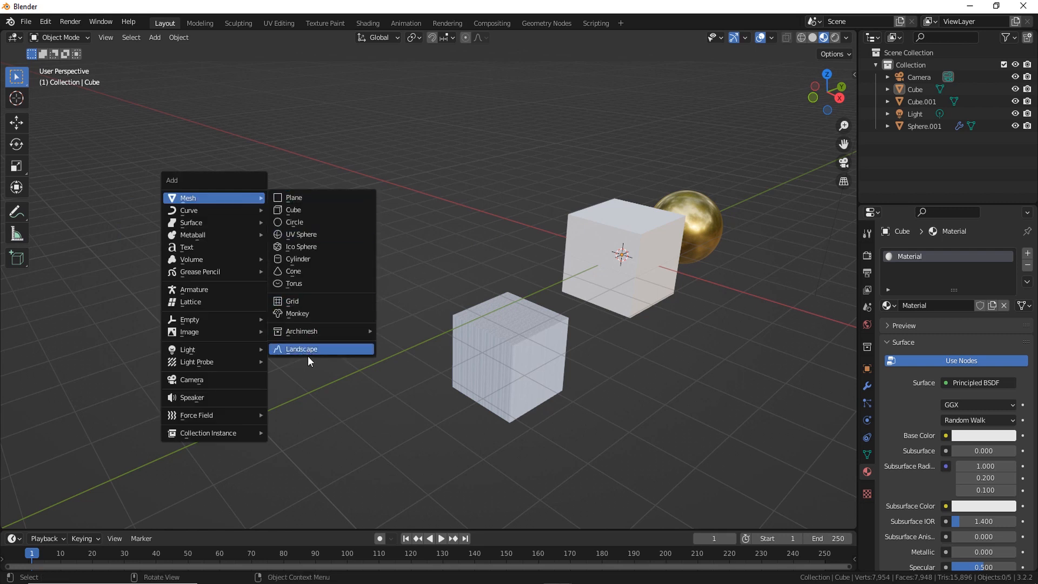
{"action": "mouse_move", "coordinate": [313, 331]}
{"action": "left_click", "coordinate": [302, 352]}
{"action": "key", "text": "KP_Decimal"}
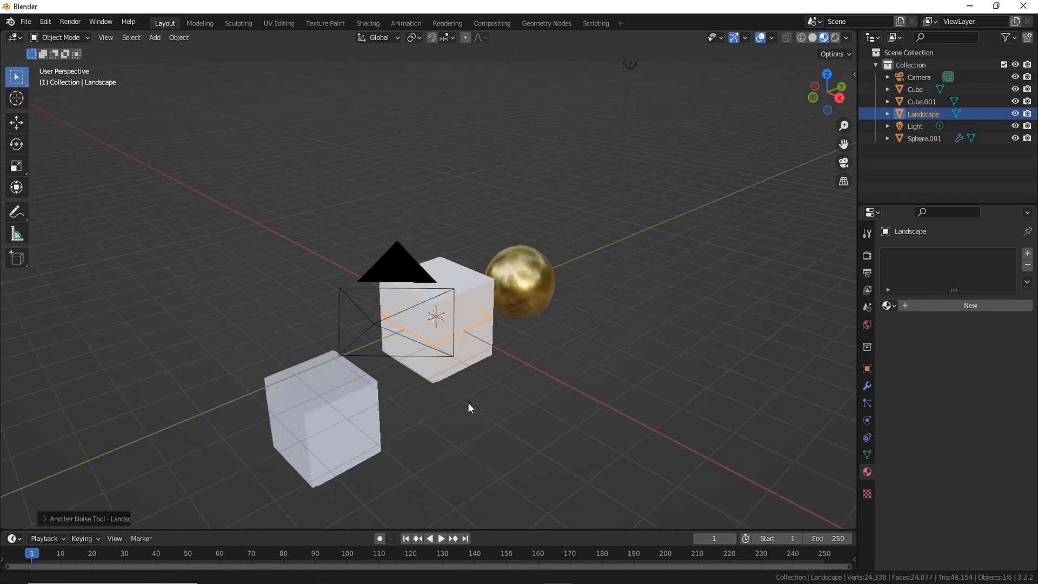
{"action": "key", "text": "g"}
{"action": "left_click", "coordinate": [220, 361]}
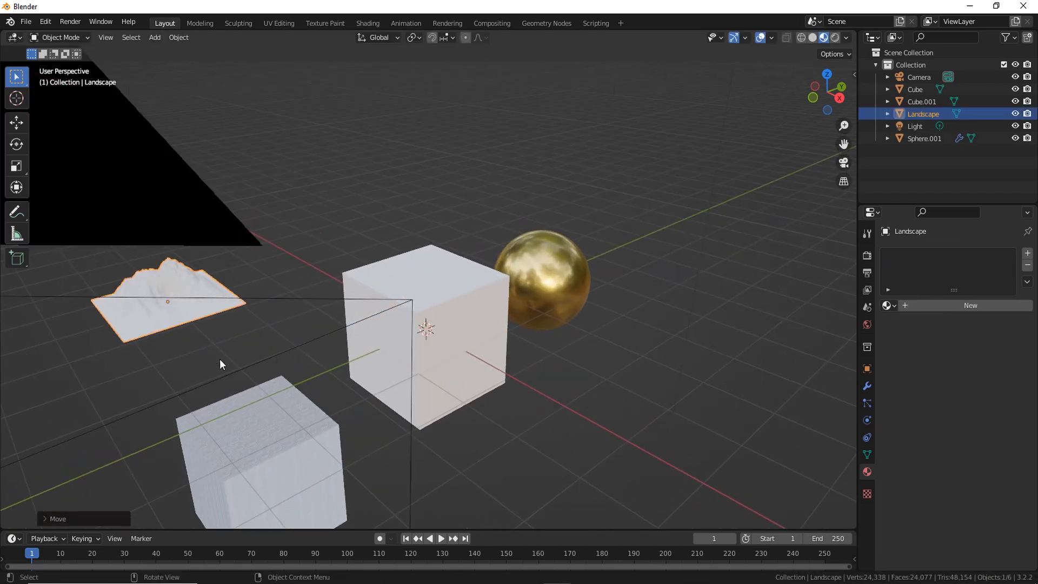
{"action": "middle_click_drag", "start_coordinate": [220, 361], "coordinate": [466, 350]}
Scale the landscape up to about 5.17 times its size and enter Edit Mode on its mesh
{"action": "key", "text": "s"}
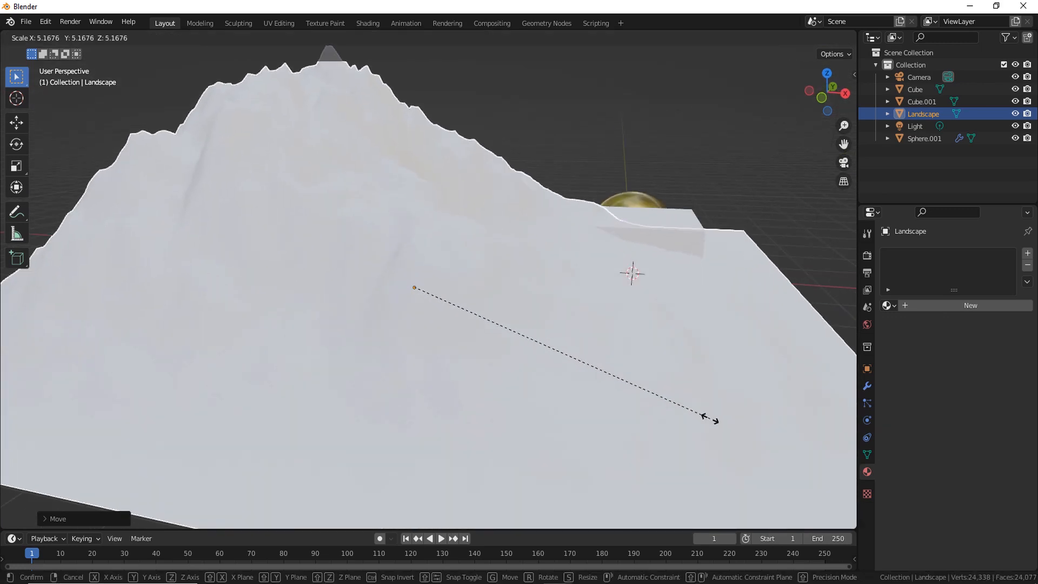
{"action": "left_click", "coordinate": [708, 417]}
{"action": "middle_click_drag", "start_coordinate": [708, 418], "coordinate": [671, 230]}
{"action": "key", "text": "Tab"}
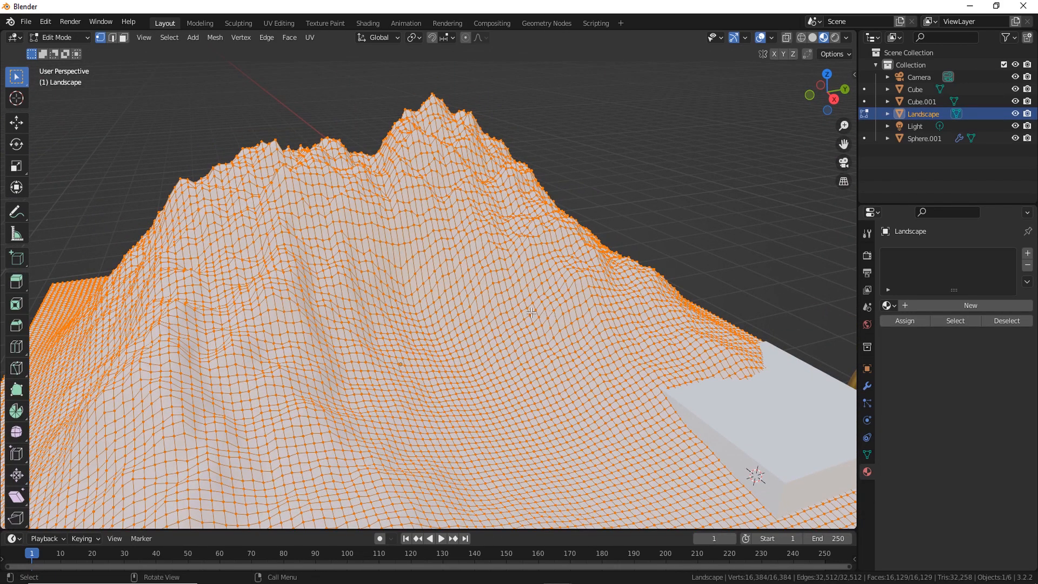
Return the landscape to Object Mode, assign it the existing snow_01 material, and deselect it
{"action": "key", "text": "Tab"}
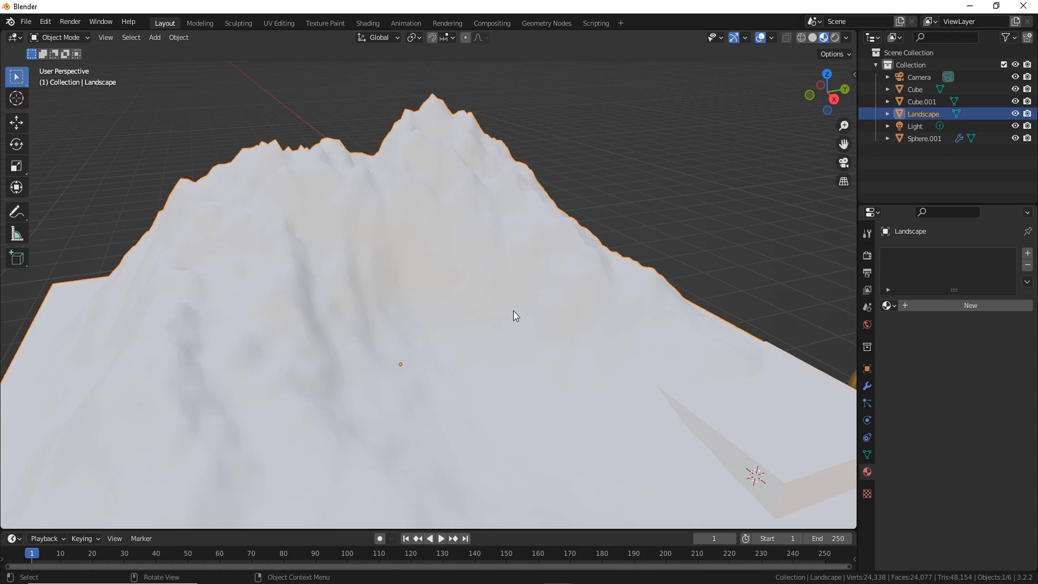
{"action": "left_click", "coordinate": [888, 305]}
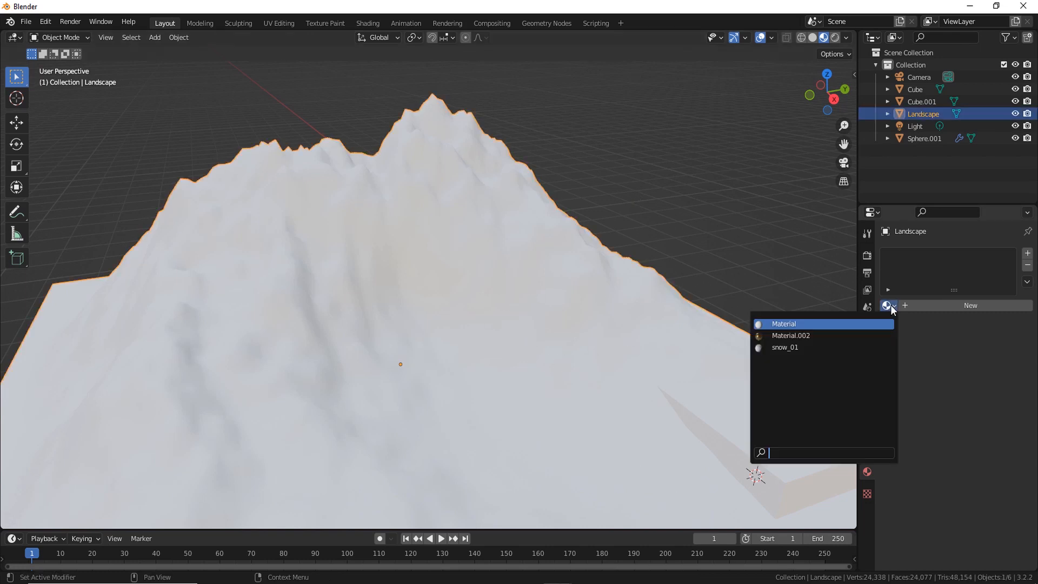
{"action": "left_click", "coordinate": [791, 348]}
{"action": "left_click", "coordinate": [730, 216]}
{"action": "middle_click_drag", "start_coordinate": [553, 314], "coordinate": [507, 346]}
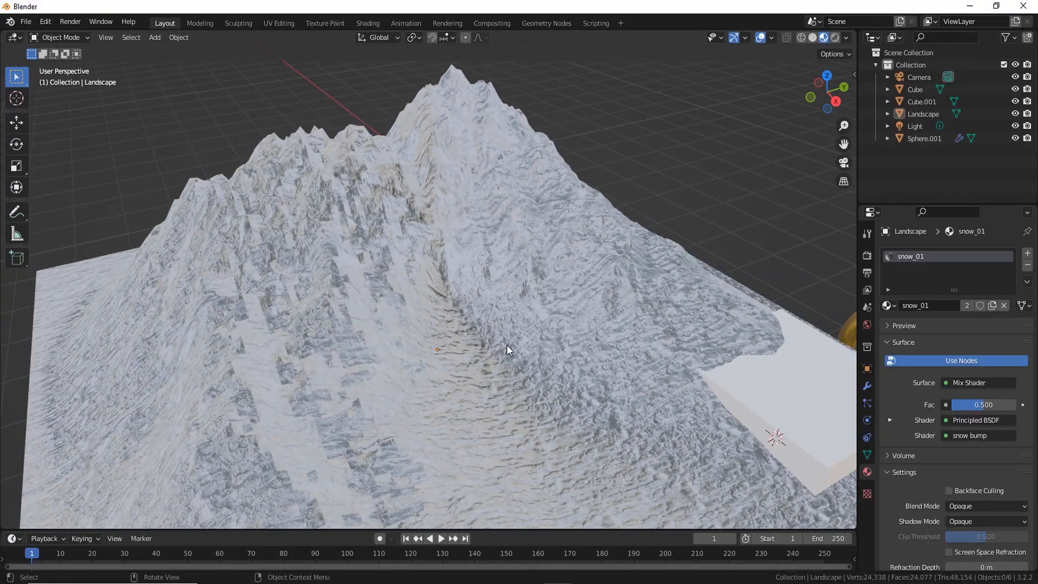
{"action": "middle_click_drag", "start_coordinate": [548, 406], "coordinate": [533, 384]}
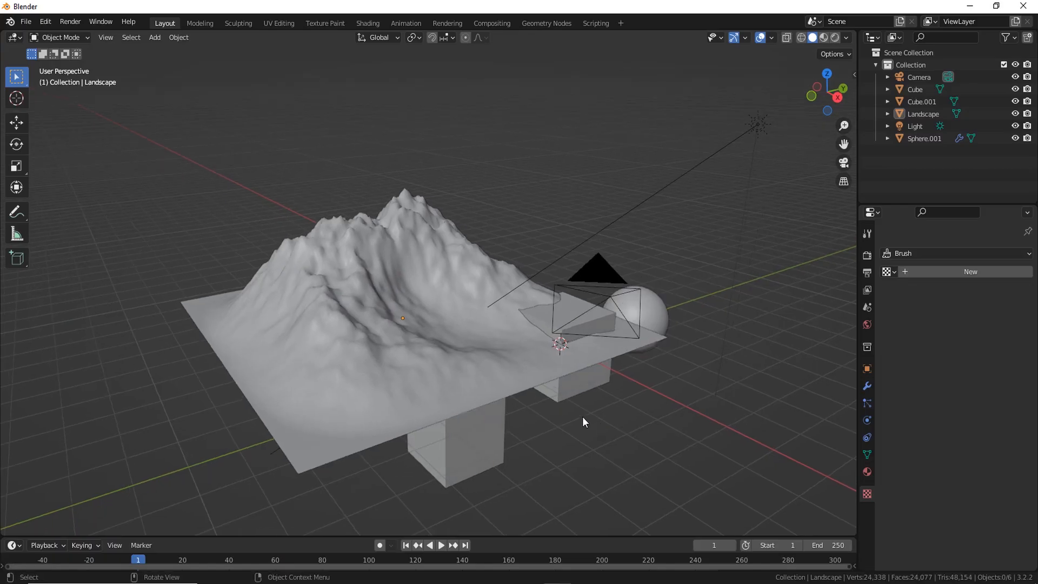
Switch to the web browser, search Google for "polyhaven textures", and open the Poly Haven Textures page
{"action": "left_click", "coordinate": [261, 577]}
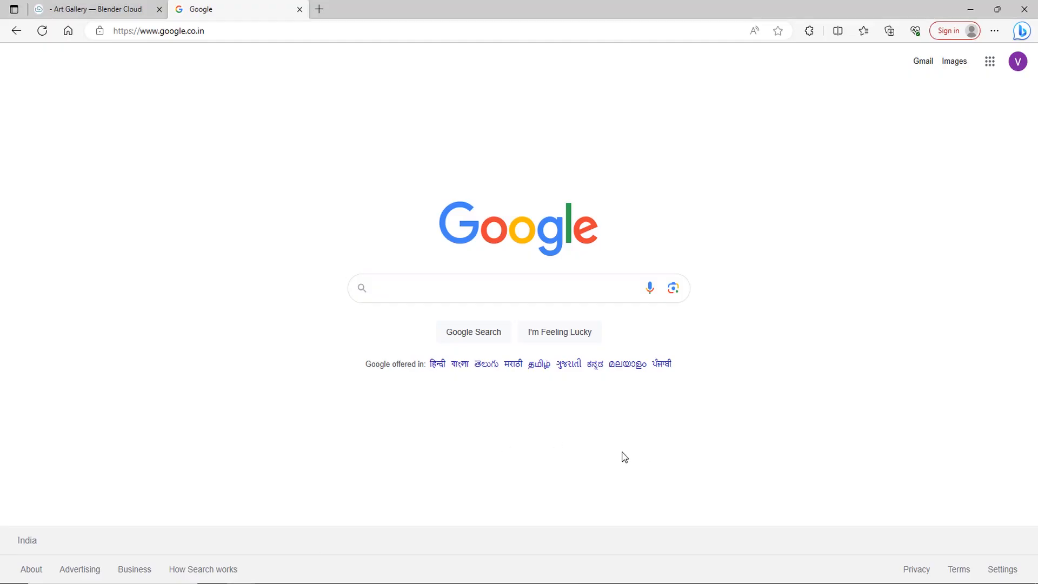
{"action": "left_click", "coordinate": [449, 291]}
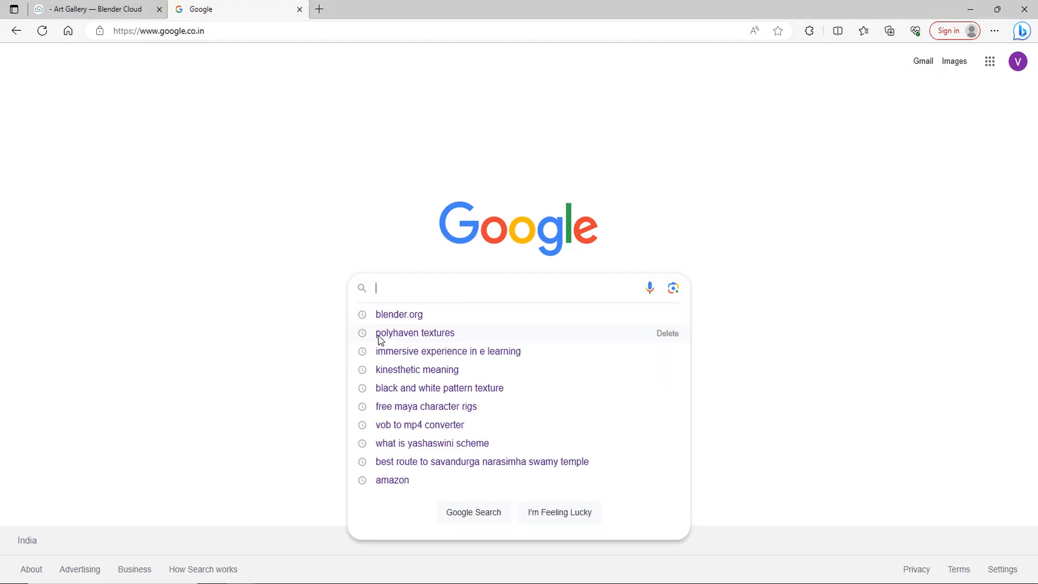
{"action": "left_click", "coordinate": [446, 334]}
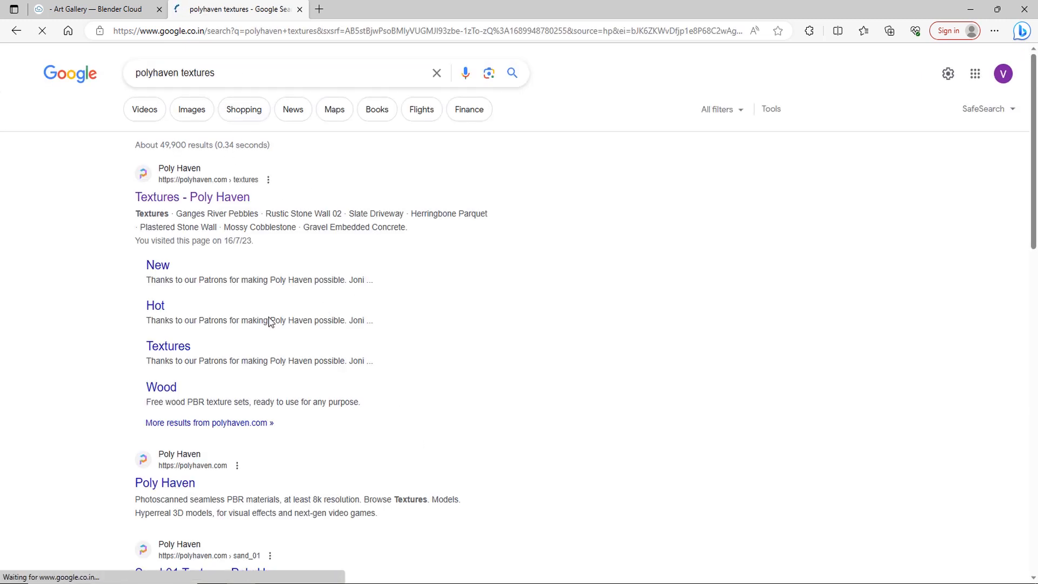
{"action": "left_click", "coordinate": [215, 201]}
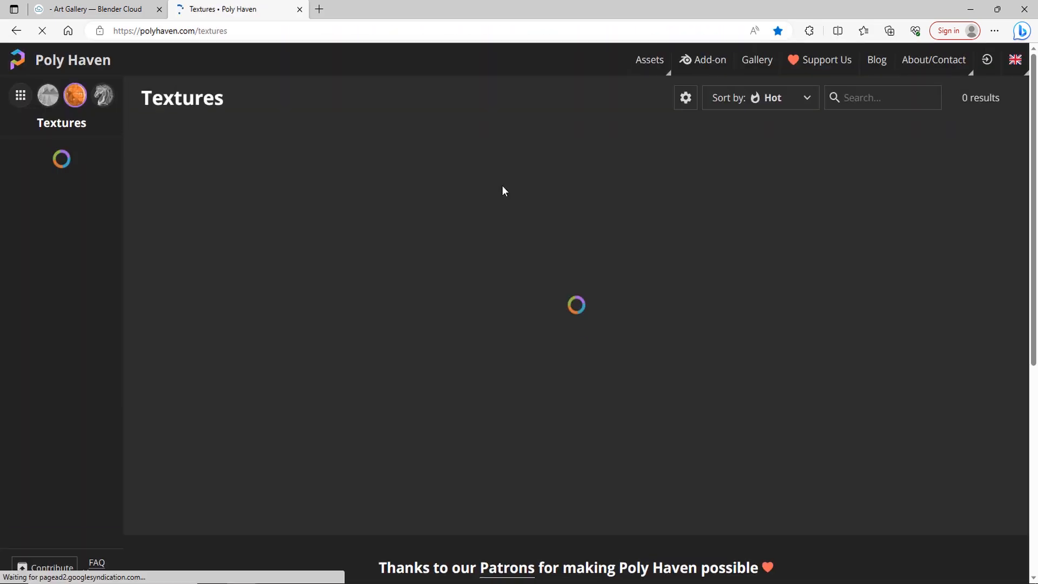
Browse the full Poly Haven texture library to examine the available surface textures
{"action": "scroll", "coordinate": [413, 478], "scroll_direction": "down", "scroll_amount": 3}
{"action": "scroll", "coordinate": [741, 470], "scroll_direction": "down", "scroll_amount": 7}
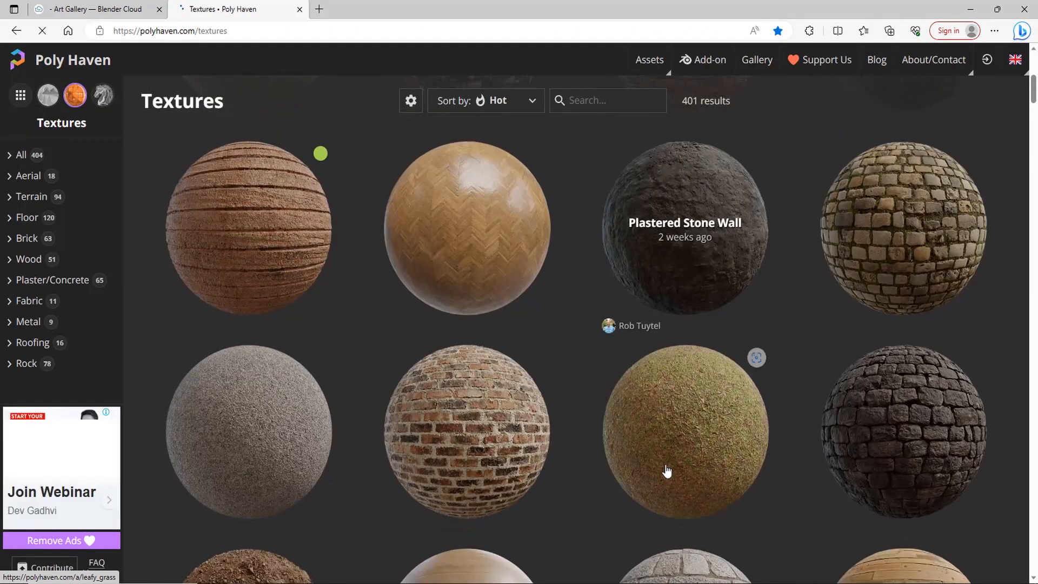
{"action": "scroll", "coordinate": [673, 413], "scroll_direction": "down", "scroll_amount": 3}
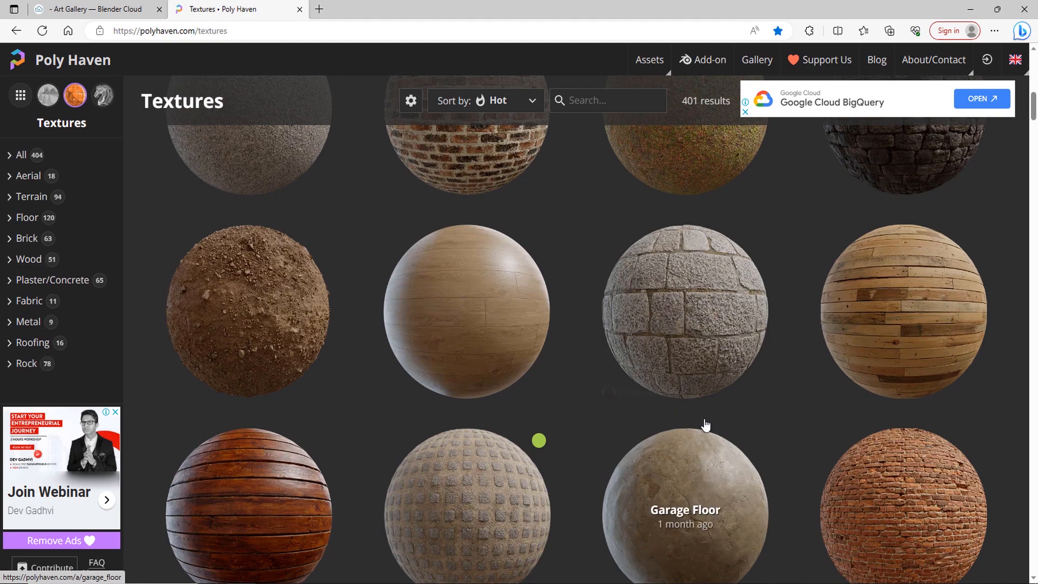
{"action": "scroll", "coordinate": [704, 424], "scroll_direction": "down", "scroll_amount": 7}
{"action": "scroll", "coordinate": [704, 424], "scroll_direction": "up", "scroll_amount": 4}
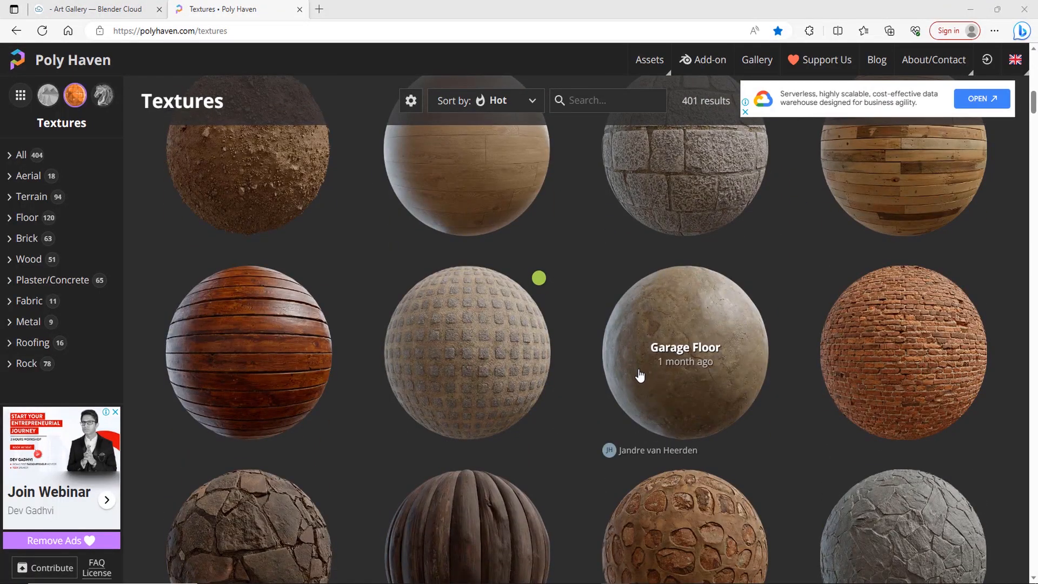
{"action": "scroll", "coordinate": [579, 452], "scroll_direction": "down", "scroll_amount": 3}
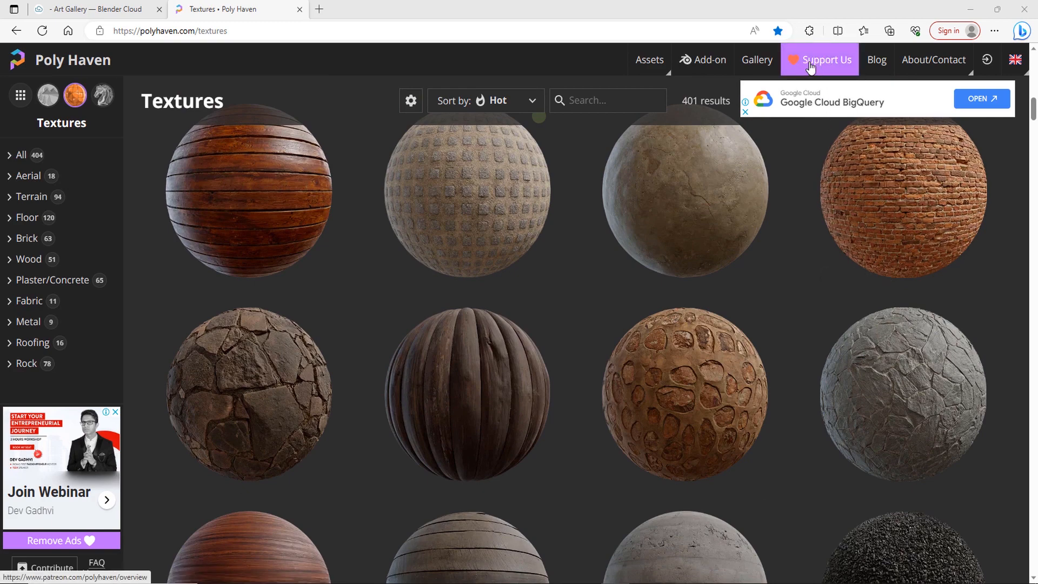
{"action": "scroll", "coordinate": [664, 430], "scroll_direction": "down", "scroll_amount": 9}
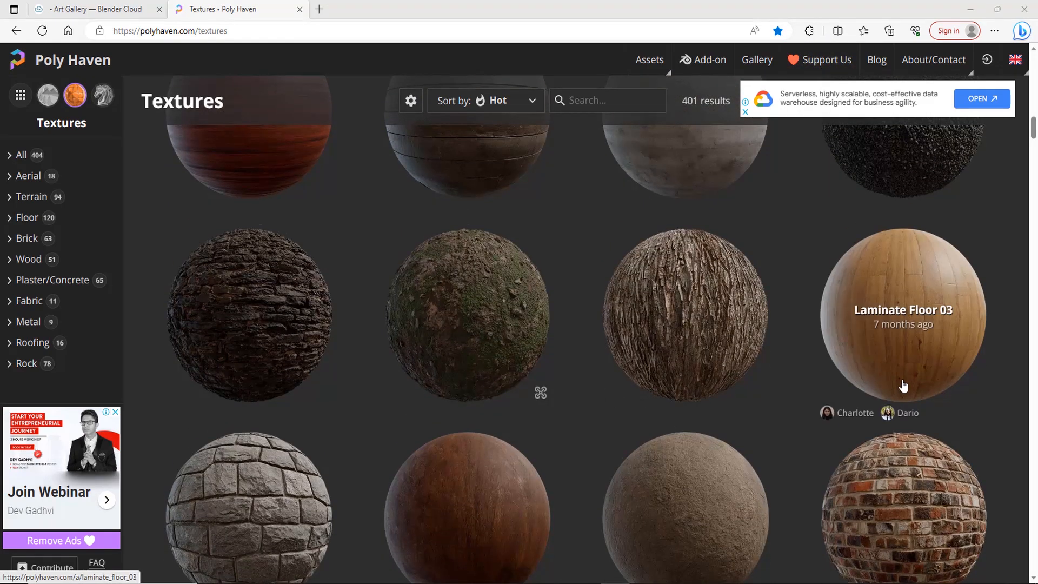
{"action": "scroll", "coordinate": [664, 421], "scroll_direction": "down", "scroll_amount": 5}
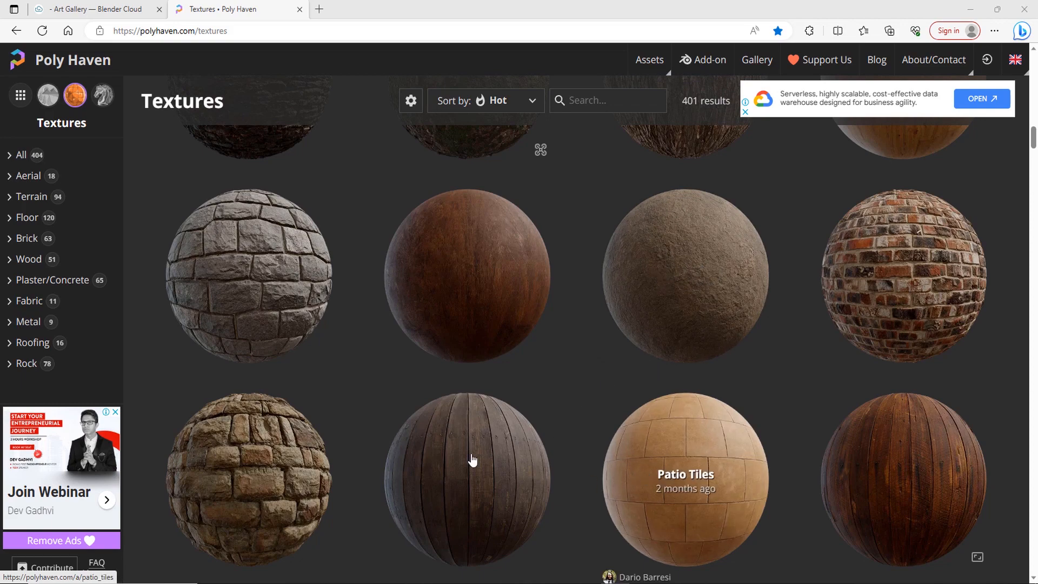
{"action": "scroll", "coordinate": [283, 405], "scroll_direction": "down", "scroll_amount": 5}
{"action": "scroll", "coordinate": [541, 400], "scroll_direction": "down", "scroll_amount": 2}
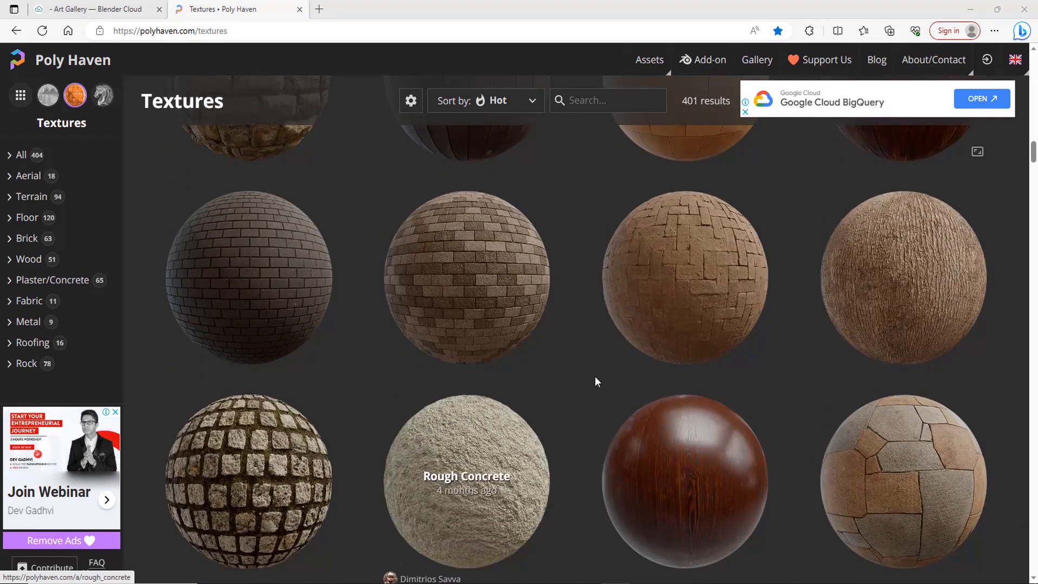
{"action": "scroll", "coordinate": [676, 378], "scroll_direction": "down", "scroll_amount": 3}
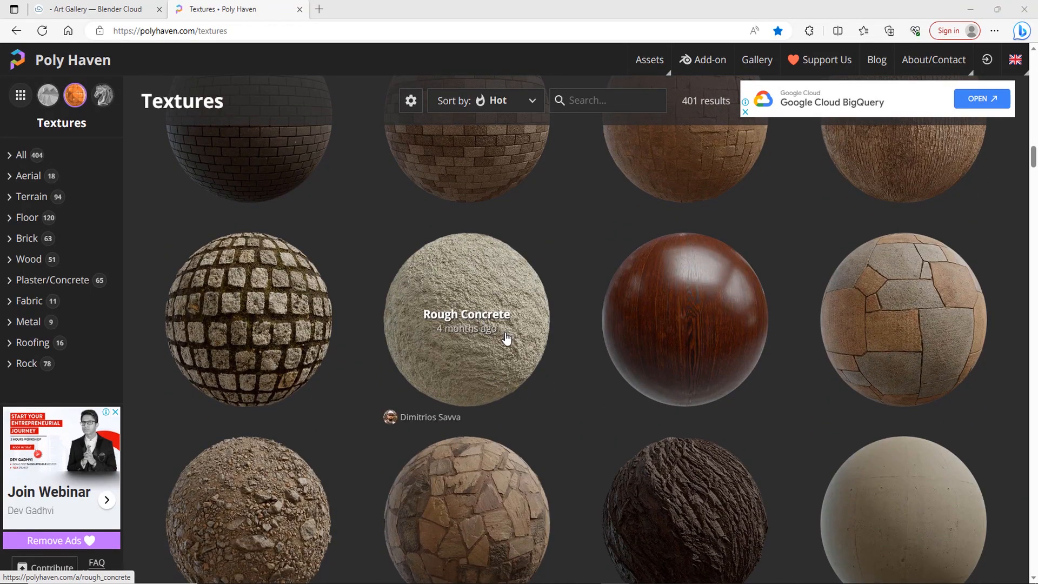
{"action": "scroll", "coordinate": [510, 342], "scroll_direction": "down", "scroll_amount": 3}
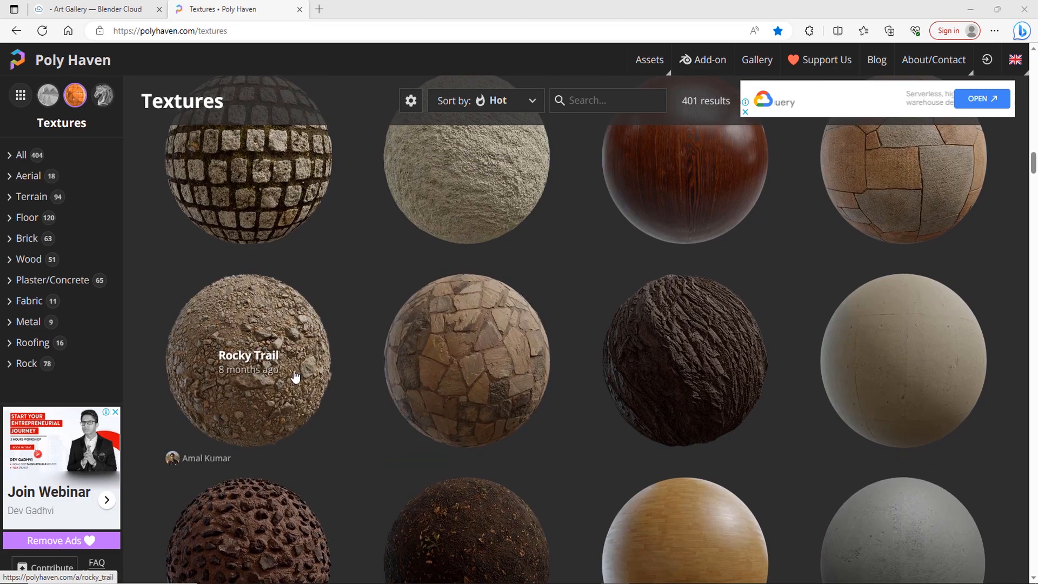
Filter the textures to the Rock category and open the Aerial Rocks 02 texture
{"action": "left_click", "coordinate": [26, 365]}
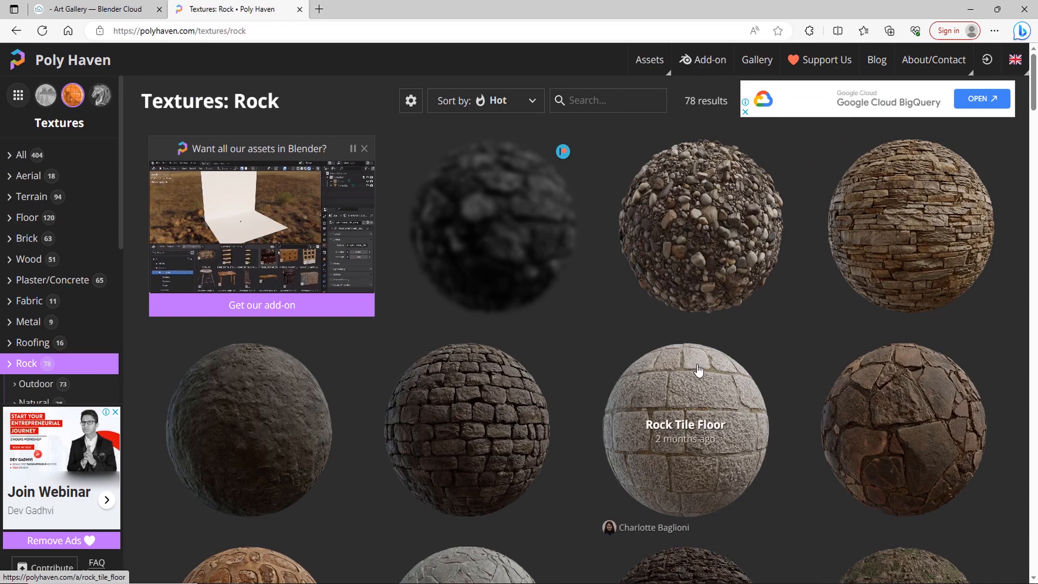
{"action": "scroll", "coordinate": [868, 399], "scroll_direction": "down", "scroll_amount": 7}
{"action": "scroll", "coordinate": [856, 440], "scroll_direction": "down", "scroll_amount": 11}
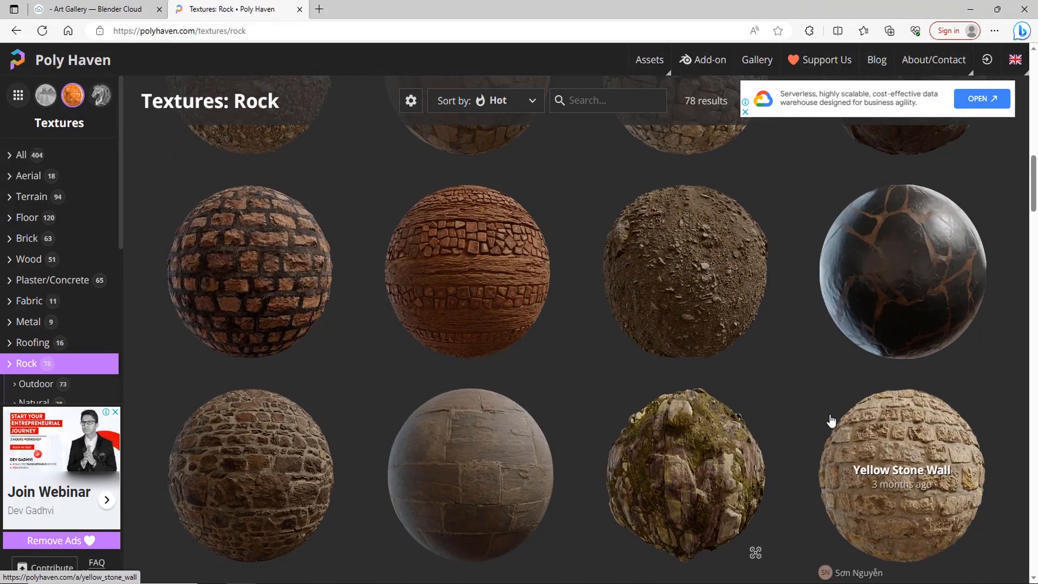
{"action": "scroll", "coordinate": [827, 389], "scroll_direction": "down", "scroll_amount": 4}
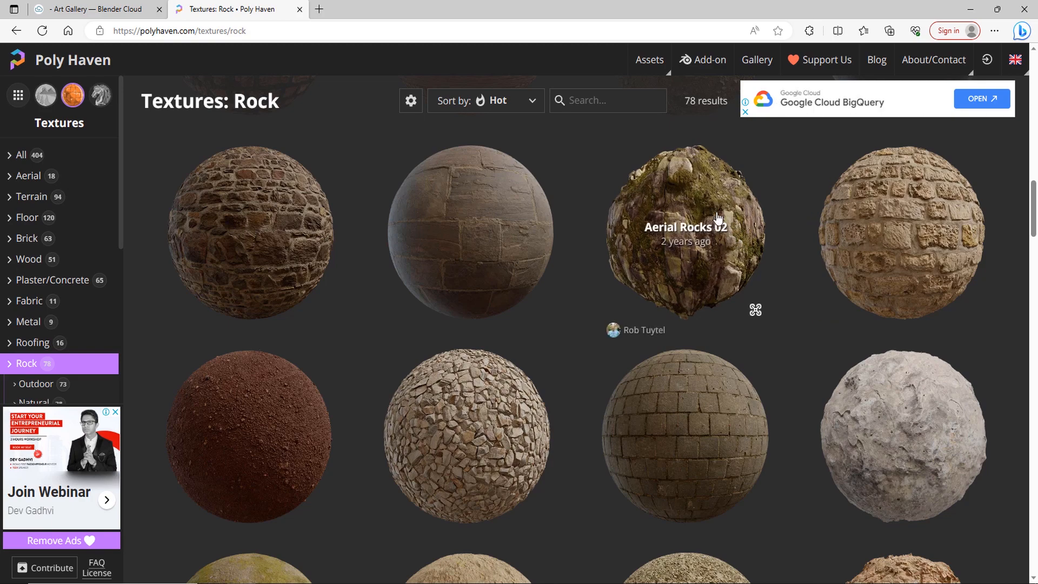
{"action": "left_click", "coordinate": [736, 243]}
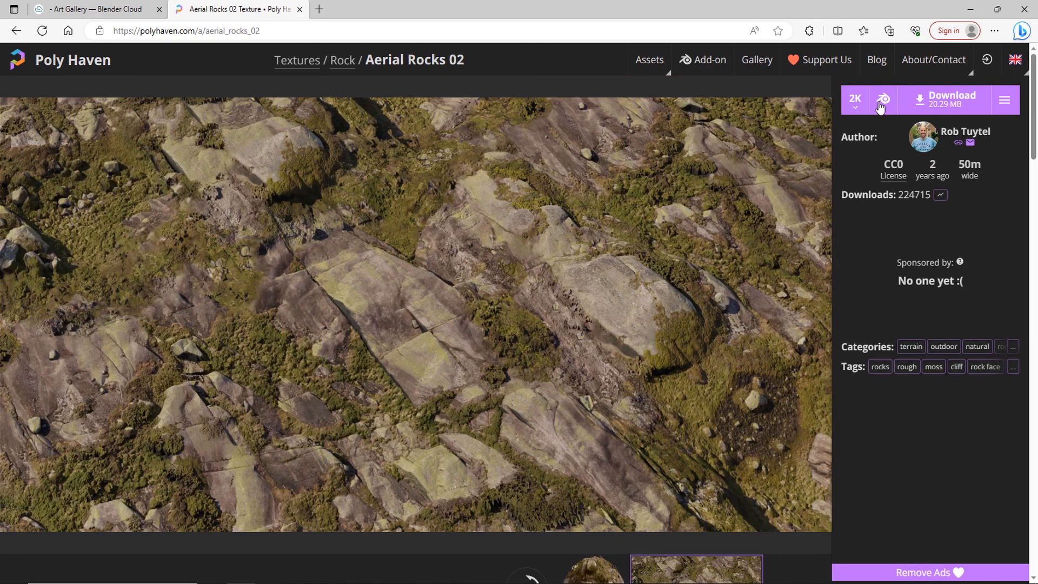
Set the texture resolution to 4K and download Aerial Rocks 02 in Blender format
{"action": "left_click", "coordinate": [855, 99]}
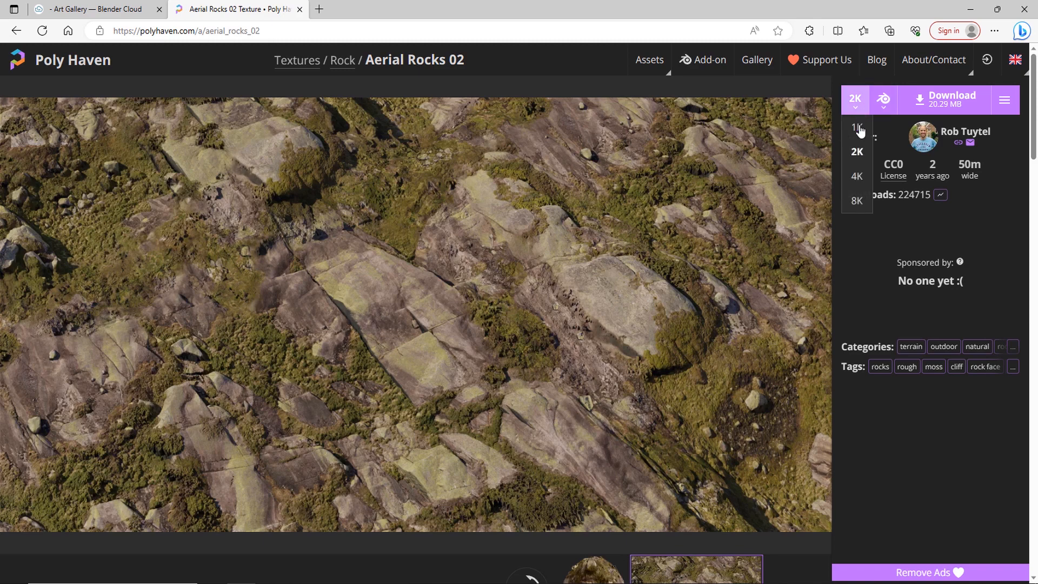
{"action": "left_click", "coordinate": [857, 178]}
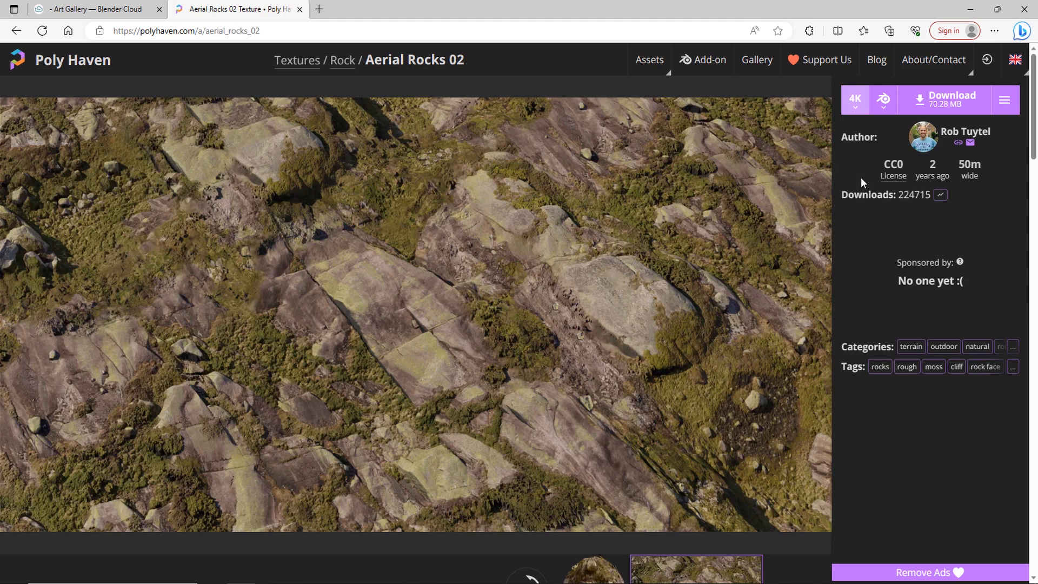
{"action": "left_click", "coordinate": [947, 100]}
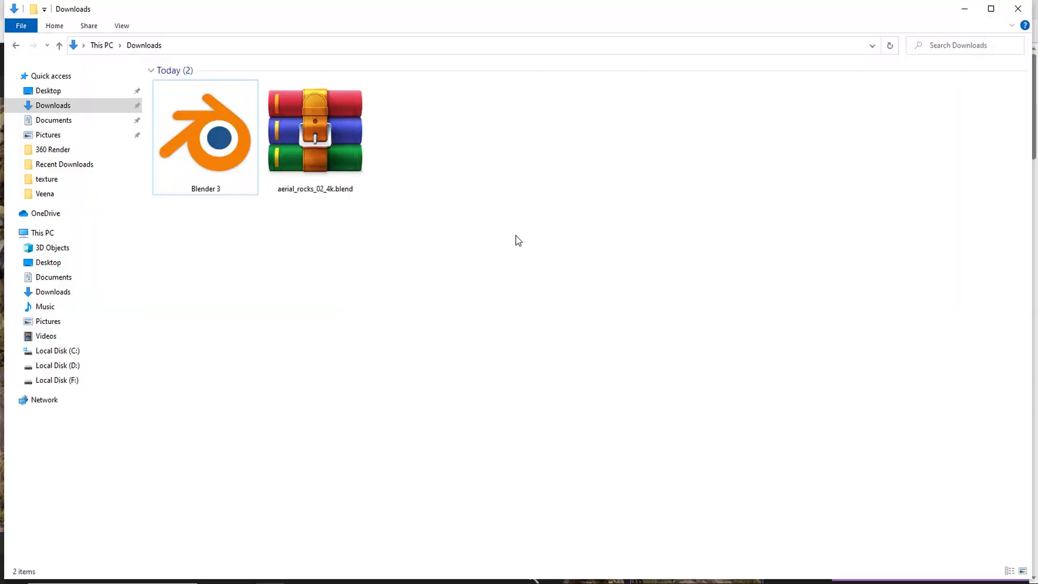
Refresh the Downloads folder and extract the aerial_rocks_02_4k.blend archive into its own folder of the same name
{"action": "right_click", "coordinate": [517, 235]}
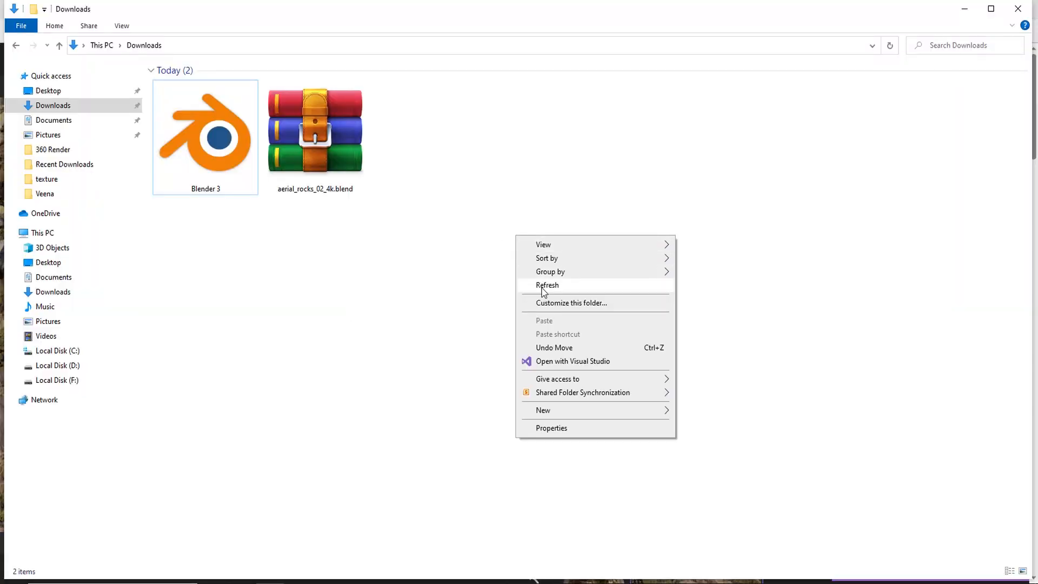
{"action": "left_click", "coordinate": [540, 288]}
{"action": "left_click", "coordinate": [211, 162]}
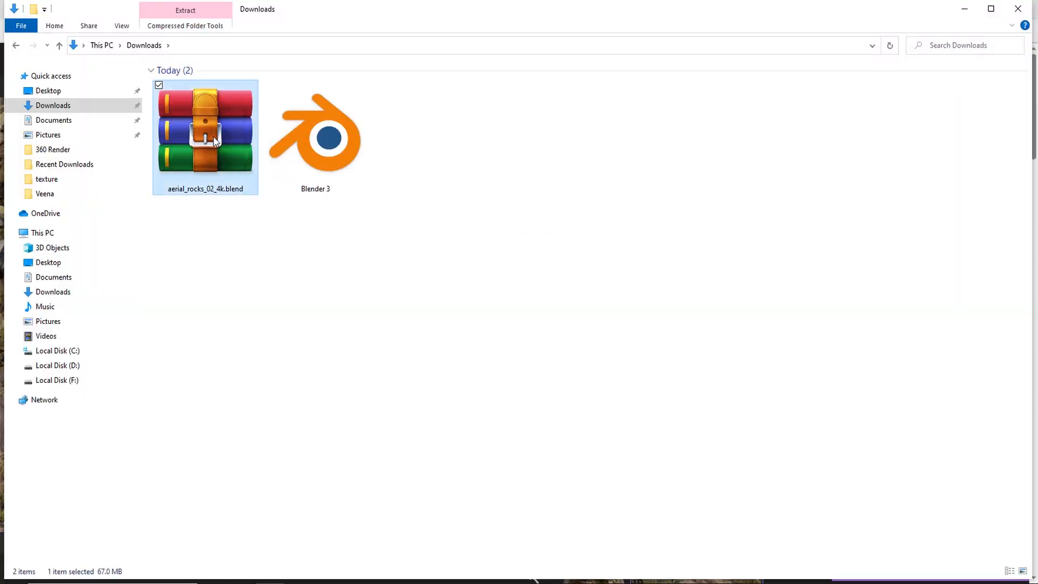
{"action": "right_click", "coordinate": [212, 136]}
{"action": "left_click", "coordinate": [277, 201]}
{"action": "left_click", "coordinate": [229, 273]}
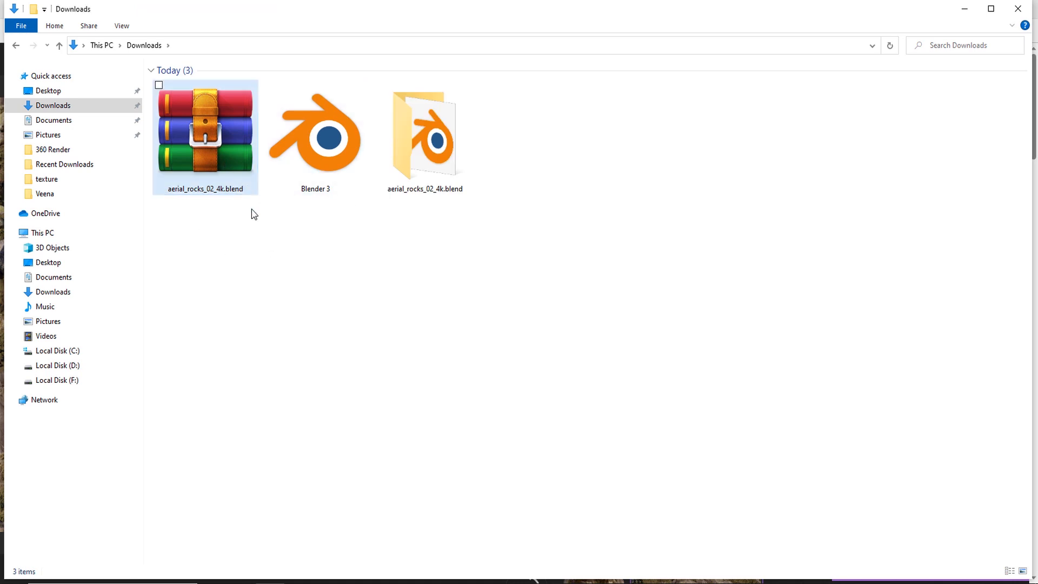
{"action": "right_click", "coordinate": [215, 138]}
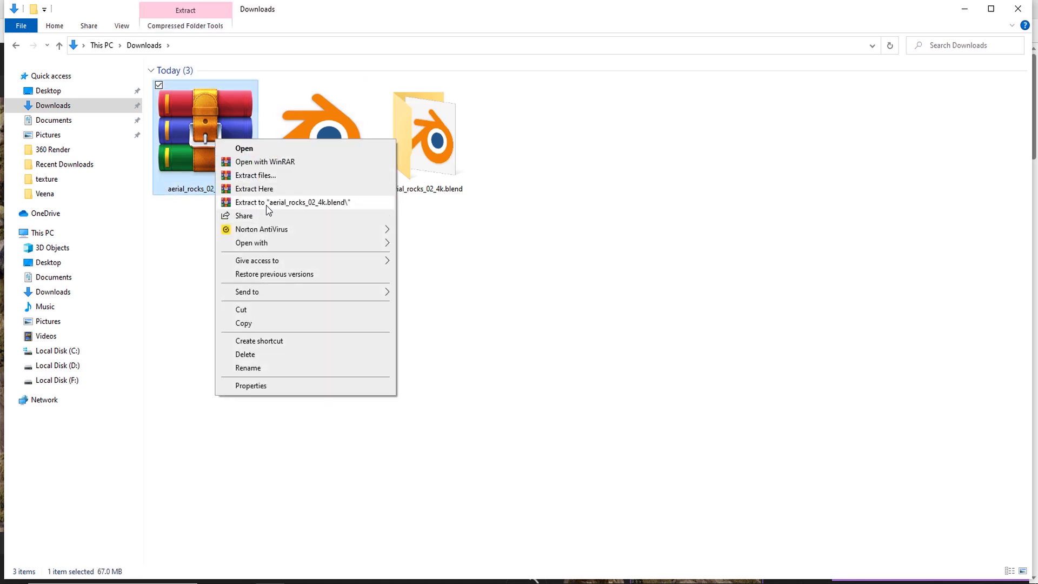
{"action": "left_click", "coordinate": [518, 244]}
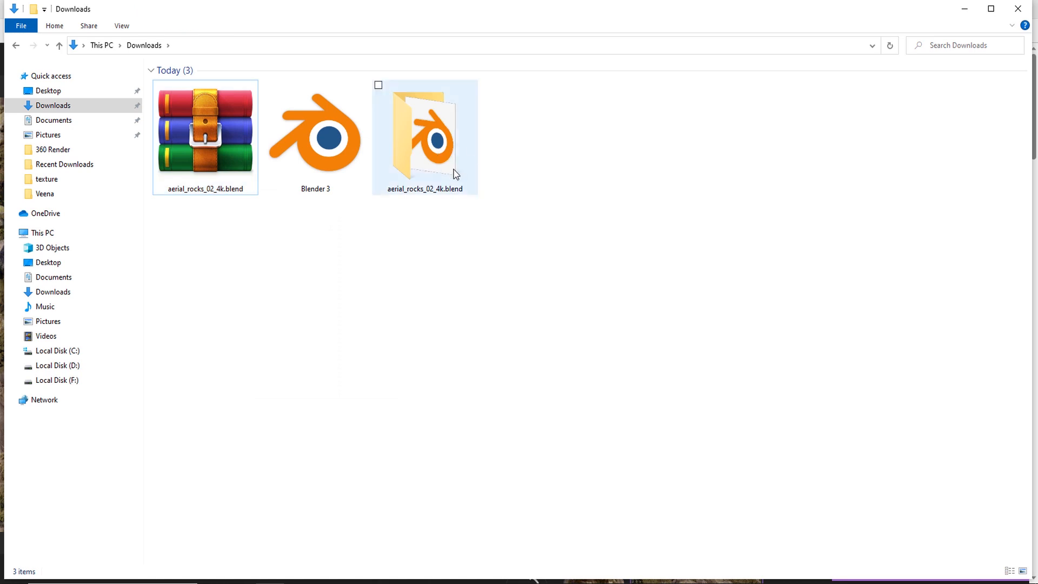
Open the textures subfolder of the extracted aerial_rocks_02_4k.blend folder and display its files as large thumbnails
{"action": "double_click", "coordinate": [436, 148]}
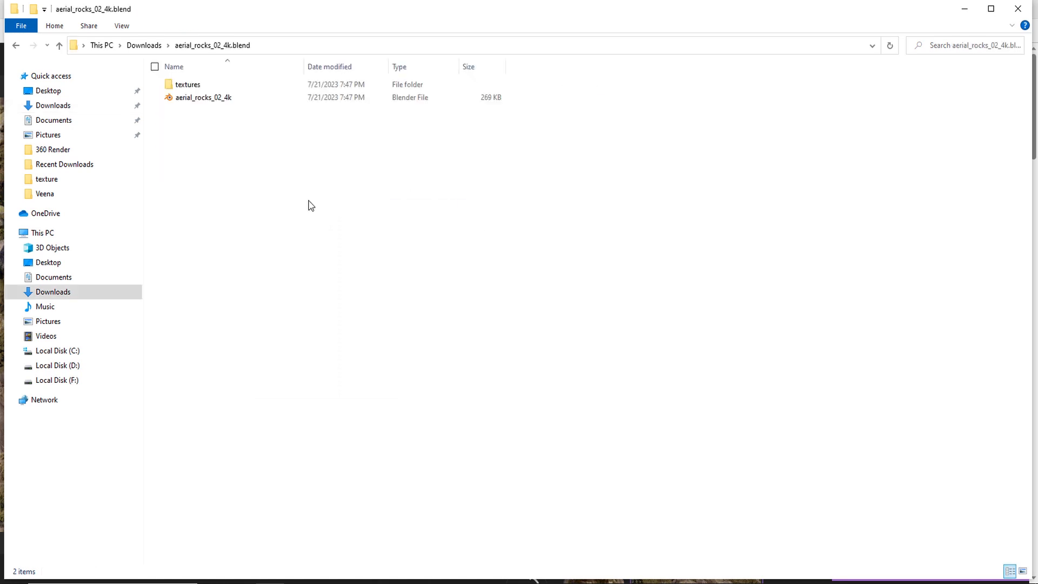
{"action": "left_click", "coordinate": [222, 97]}
{"action": "double_click", "coordinate": [189, 86]}
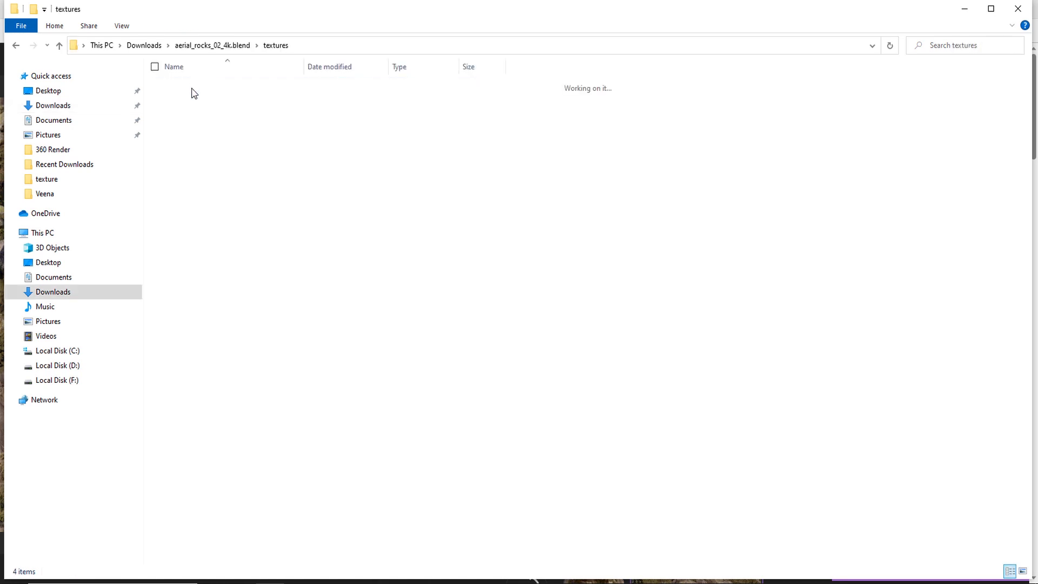
{"action": "scroll", "coordinate": [368, 211], "scroll_direction": "up", "scroll_amount": 3, "text": "ctrl"}
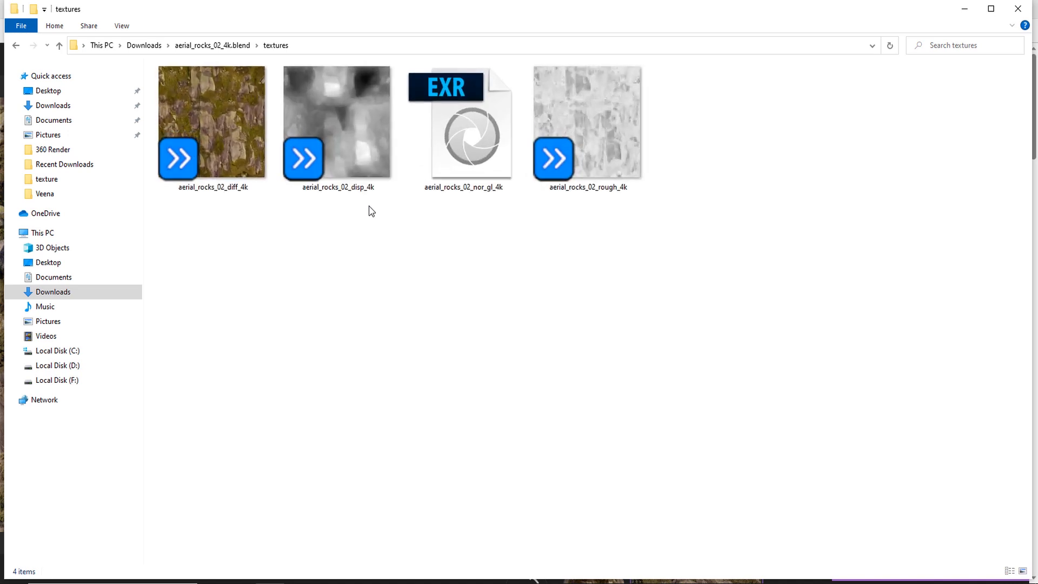
Examine the diffuse, displacement, normal and roughness map files of Aerial Rocks 02 one after another
{"action": "left_click", "coordinate": [260, 191]}
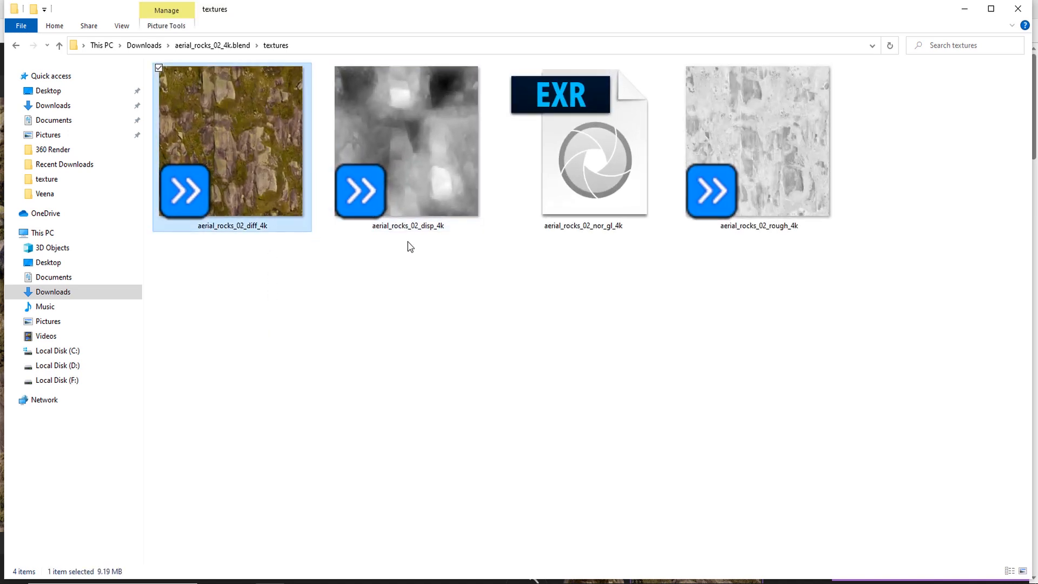
{"action": "left_click", "coordinate": [435, 197]}
{"action": "left_click", "coordinate": [593, 219]}
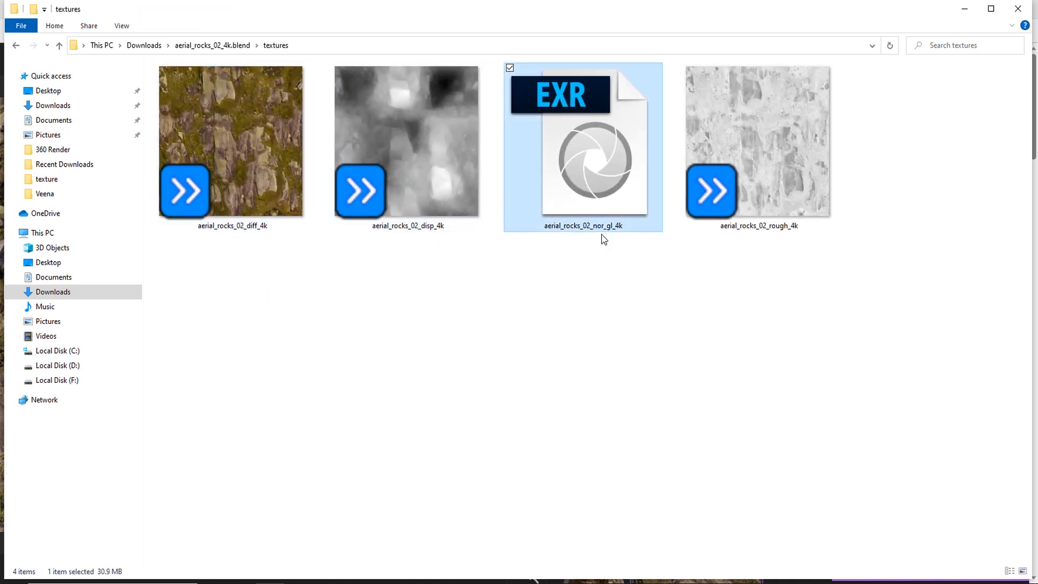
{"action": "left_click", "coordinate": [759, 193]}
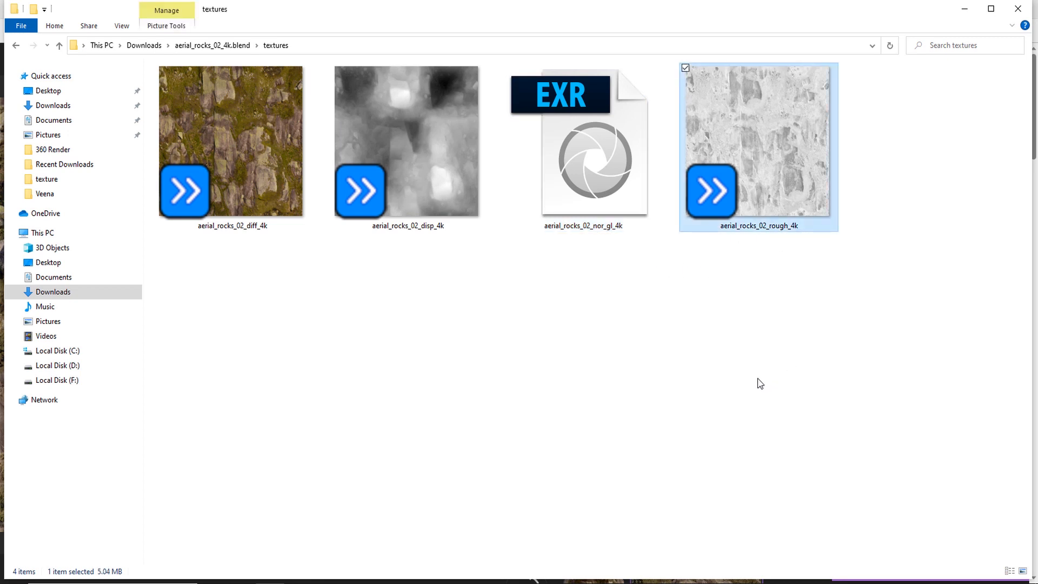
Open the extracted aerial_rocks_02_4k Blender file, select its sphere and display it in rendered shading
{"action": "left_click", "coordinate": [217, 45]}
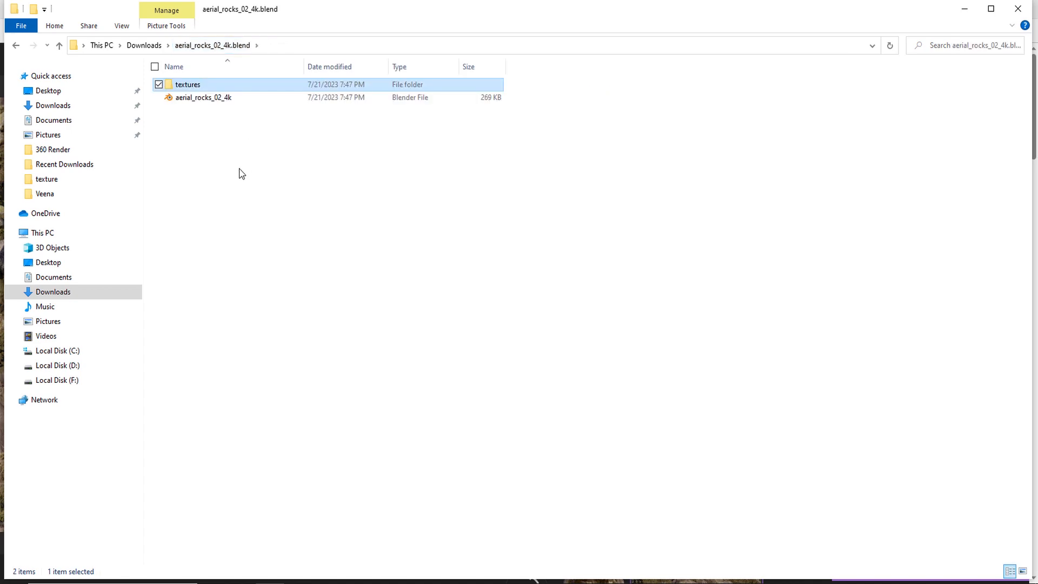
{"action": "left_click", "coordinate": [214, 100]}
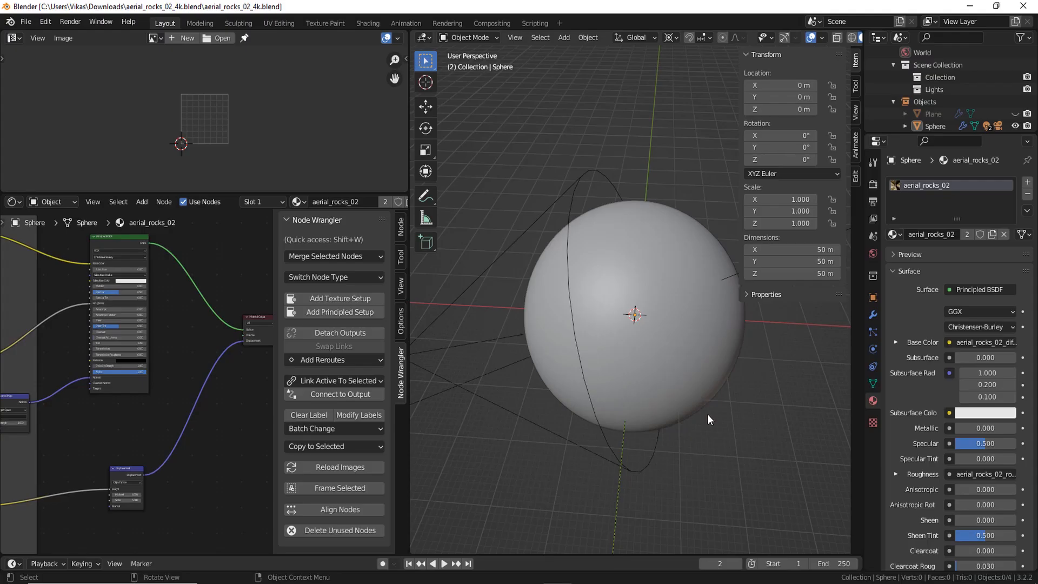
{"action": "middle_click_drag", "start_coordinate": [707, 413], "coordinate": [653, 326]}
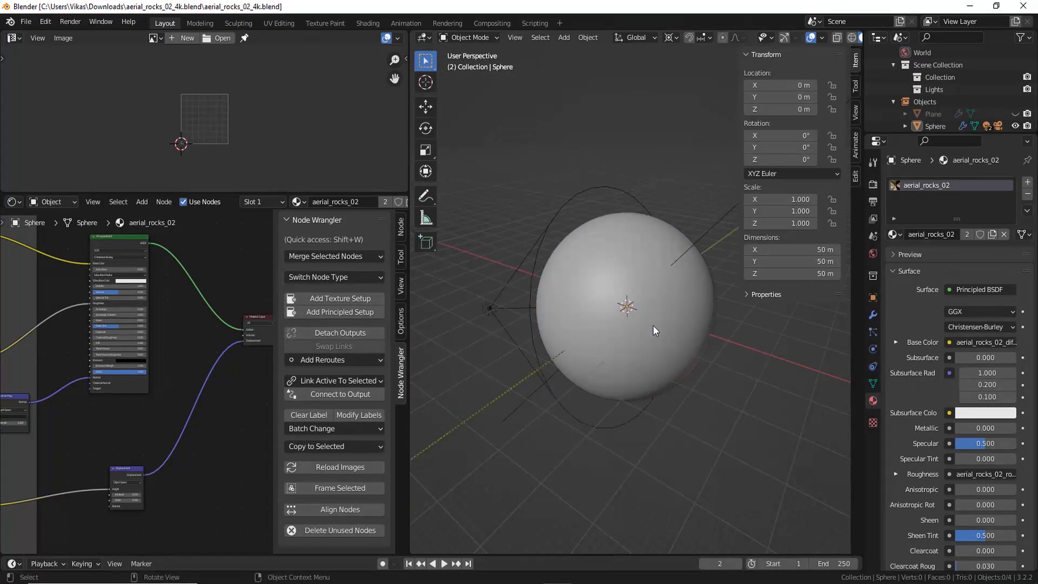
{"action": "key", "text": "a"}
{"action": "key", "text": "z"}
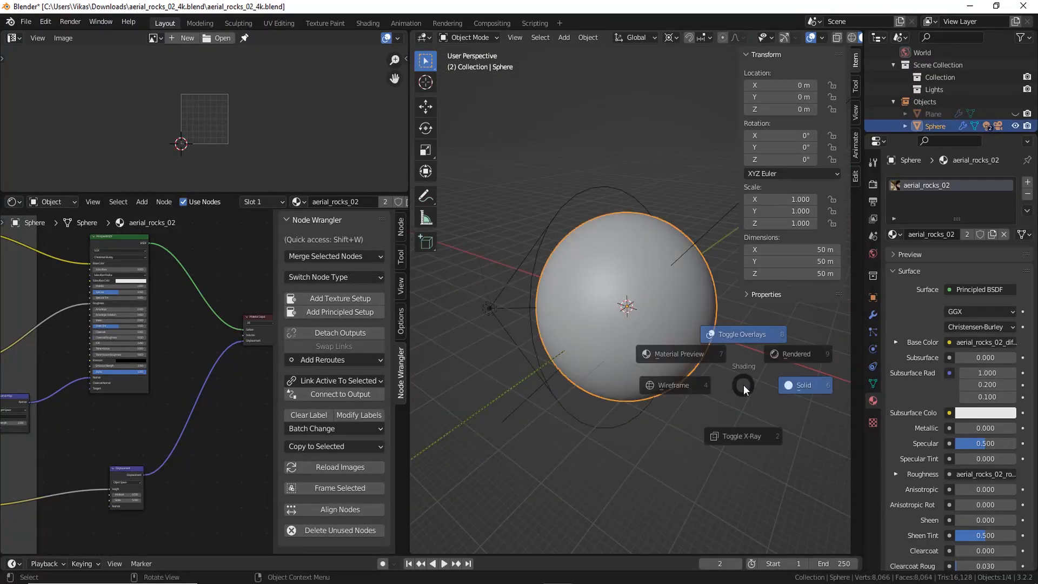
{"action": "key", "text": "9"}
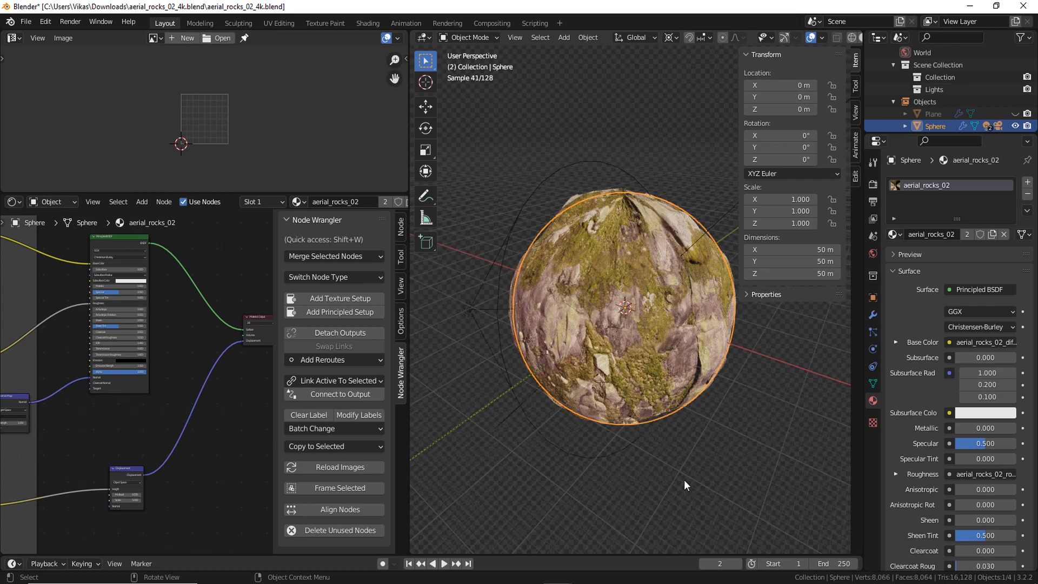
{"action": "middle_click_drag", "start_coordinate": [572, 433], "coordinate": [608, 448]}
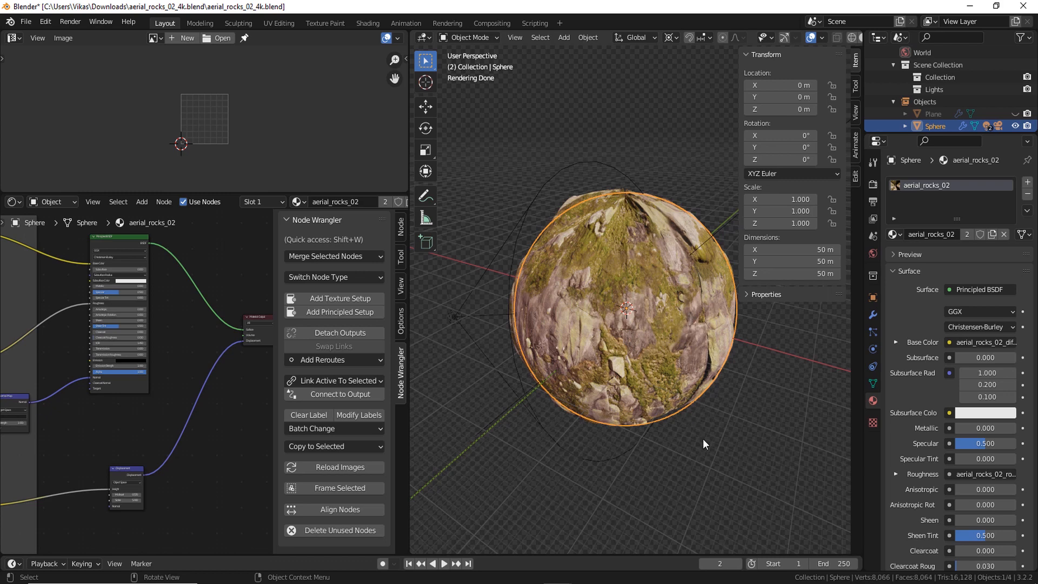
Copy the aerial rocks sphere into the Blender file containing the landscape and move it well away from the terrain
{"action": "key", "text": "ctrl+c"}
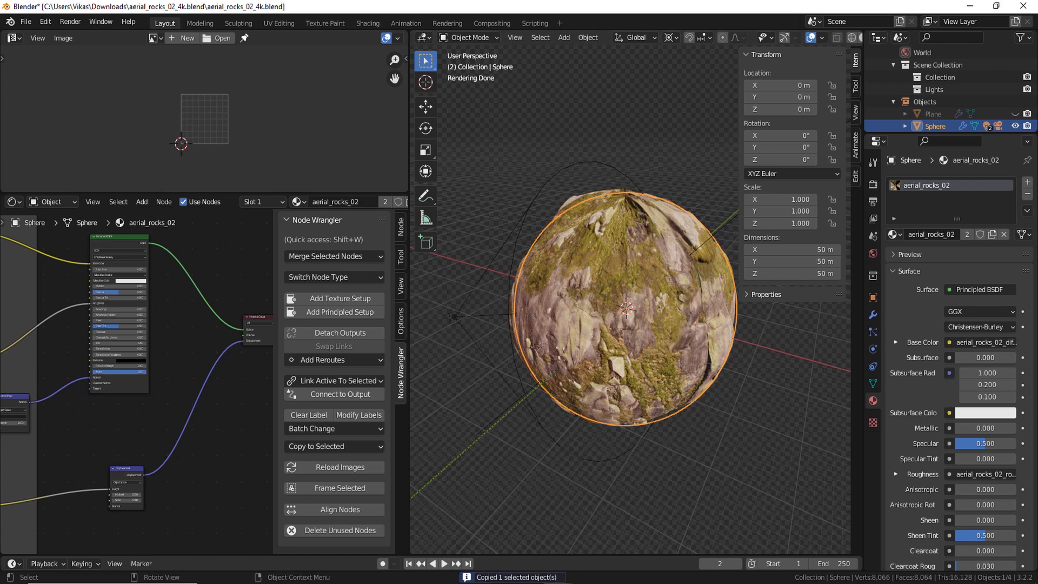
{"action": "mouse_move", "coordinate": [558, 583]}
{"action": "left_click", "coordinate": [526, 560]}
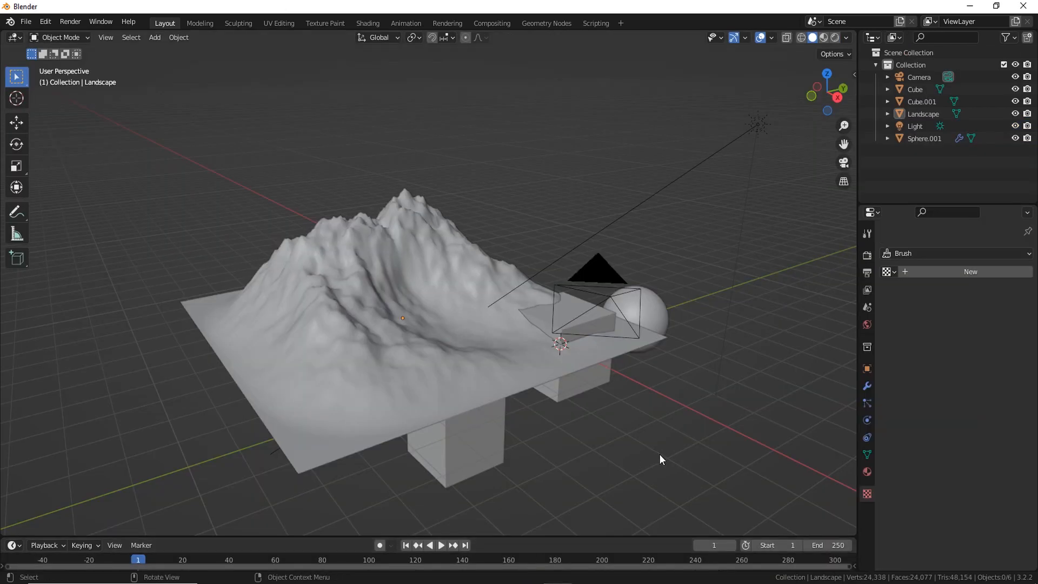
{"action": "scroll", "coordinate": [660, 454], "scroll_direction": "down", "scroll_amount": 3}
{"action": "middle_click_drag", "start_coordinate": [645, 451], "coordinate": [542, 429], "text": "shift"}
{"action": "key", "text": "ctrl+v"}
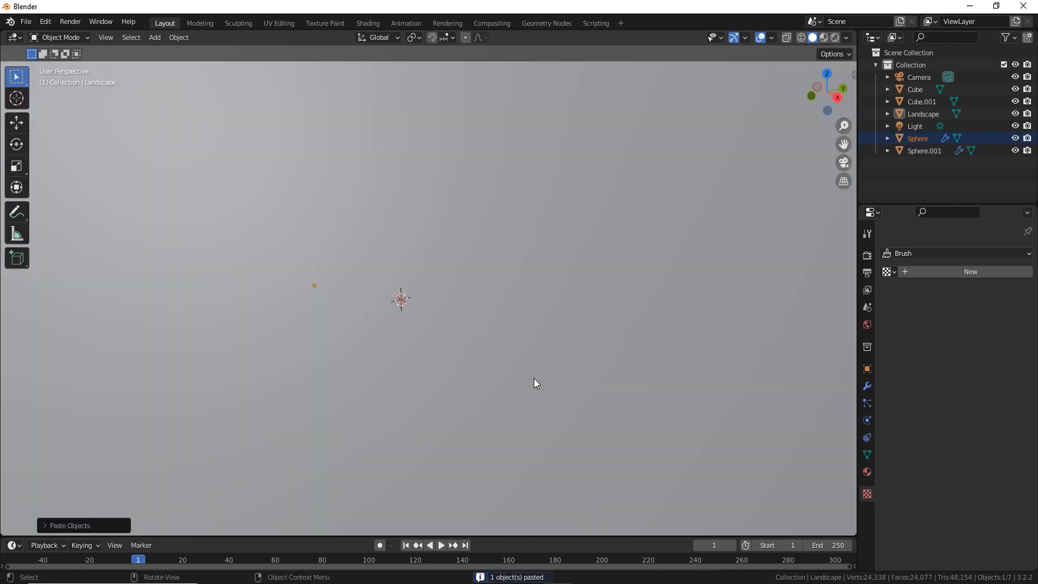
{"action": "scroll", "coordinate": [508, 390], "scroll_direction": "down", "scroll_amount": 6}
{"action": "key", "text": "g"}
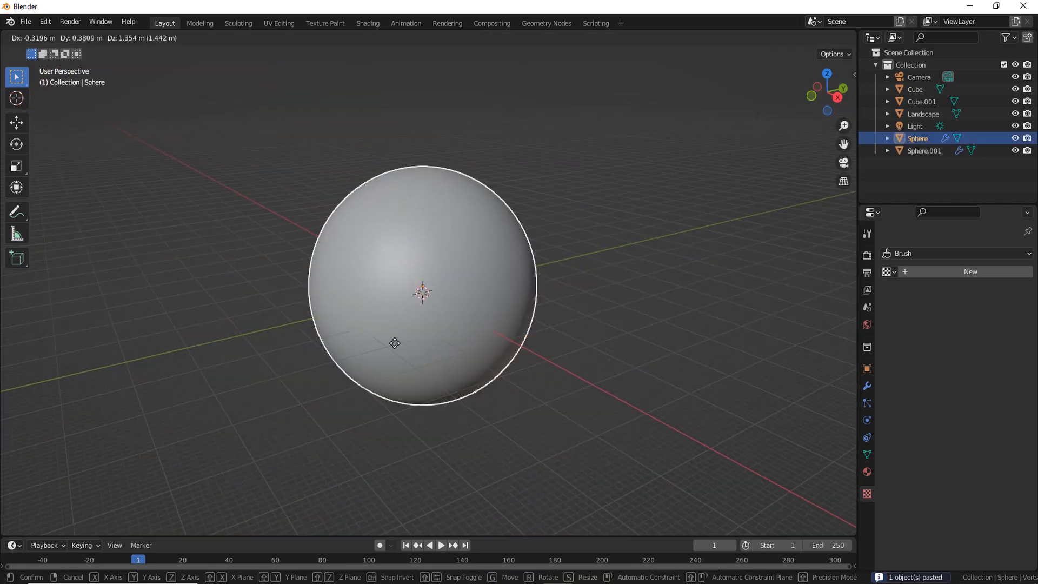
{"action": "left_click", "coordinate": [559, 335]}
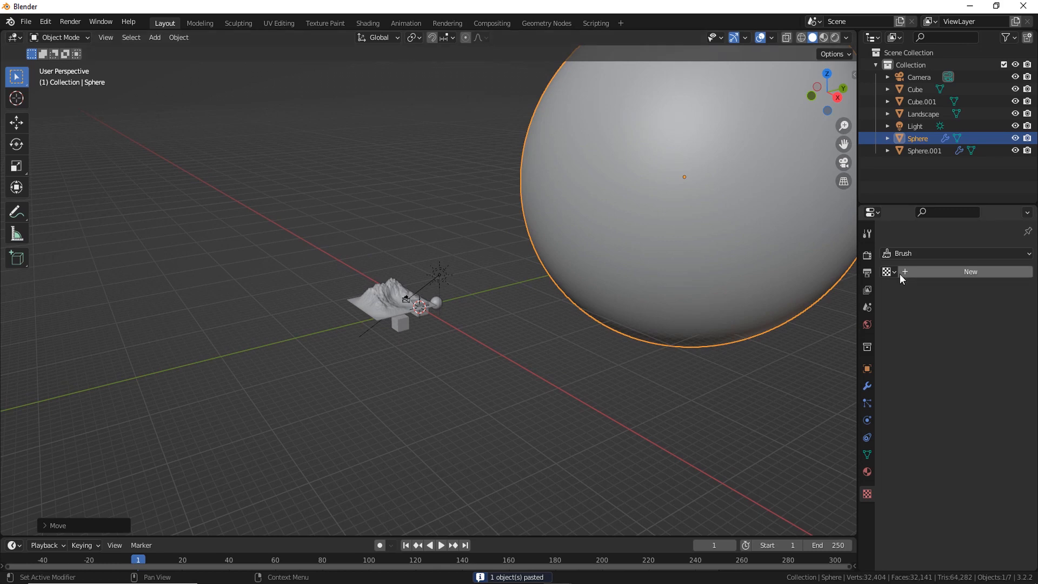
Replace the Landscape's snow_01 material with aerial_rocks_02
{"action": "left_click", "coordinate": [866, 472]}
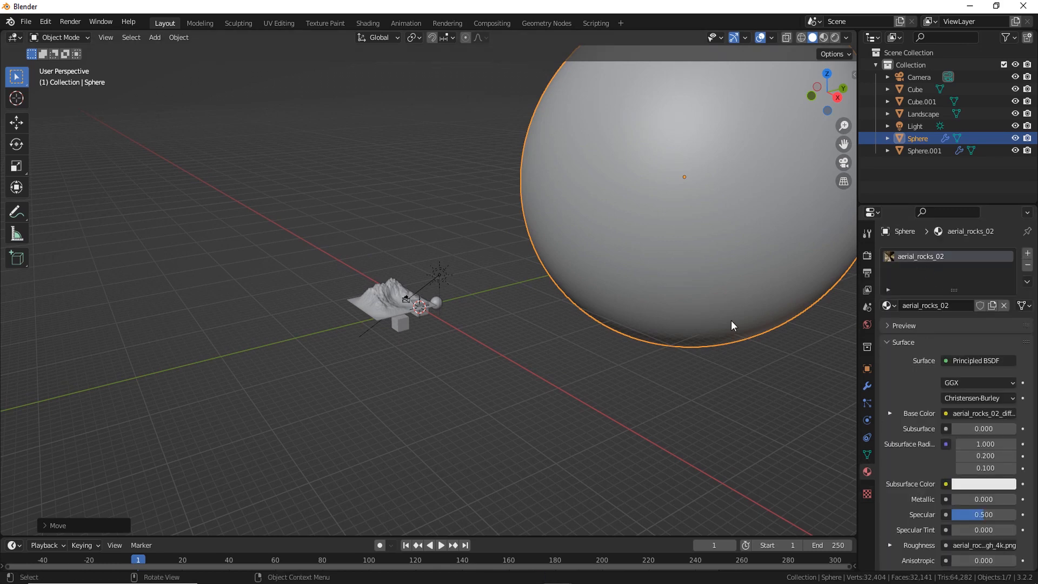
{"action": "scroll", "coordinate": [524, 419], "scroll_direction": "down", "scroll_amount": 3}
{"action": "scroll", "coordinate": [494, 373], "scroll_direction": "up", "scroll_amount": 5}
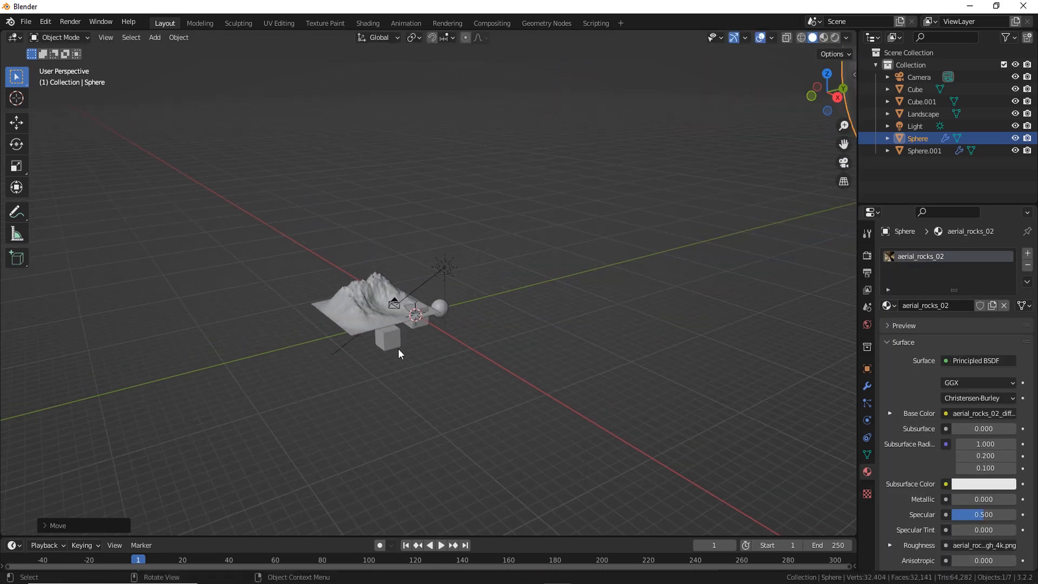
{"action": "scroll", "coordinate": [401, 378], "scroll_direction": "up", "scroll_amount": 8}
{"action": "left_click", "coordinate": [509, 375]}
{"action": "scroll", "coordinate": [475, 380], "scroll_direction": "up", "scroll_amount": 1}
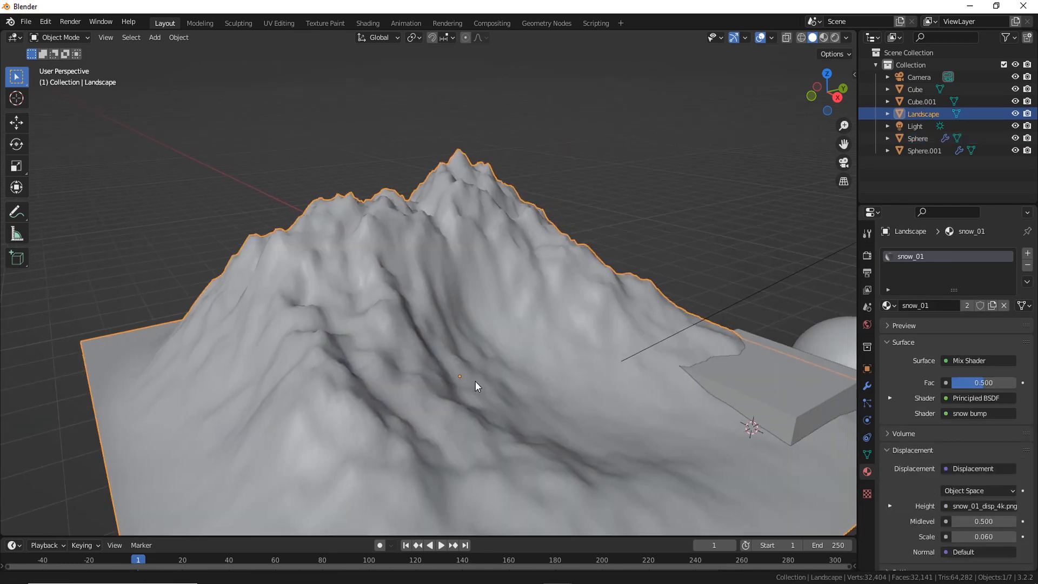
{"action": "middle_click_drag", "start_coordinate": [475, 381], "coordinate": [473, 381], "text": "shift"}
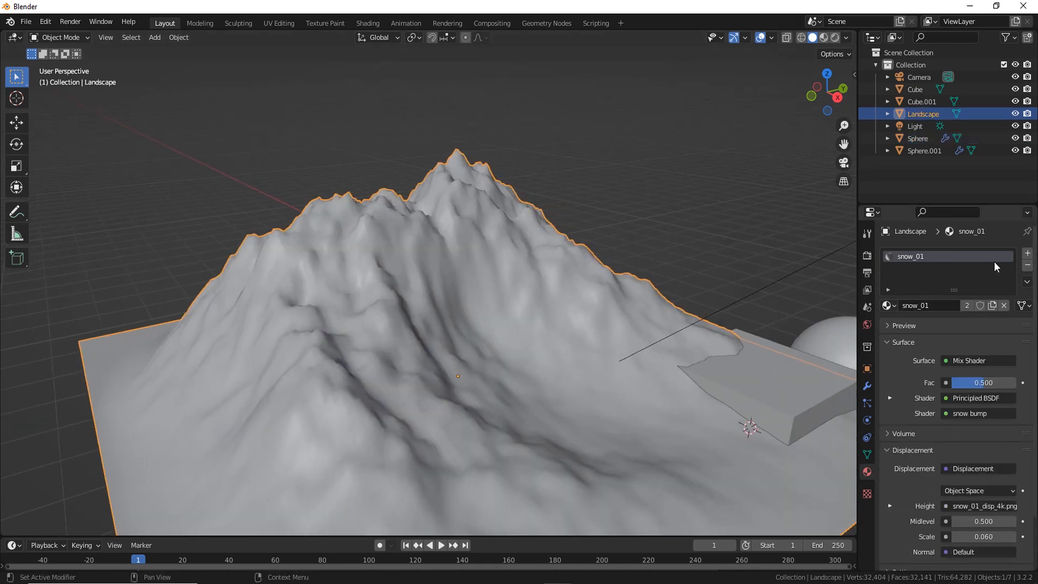
{"action": "left_click", "coordinate": [1028, 266]}
{"action": "left_click", "coordinate": [889, 306]}
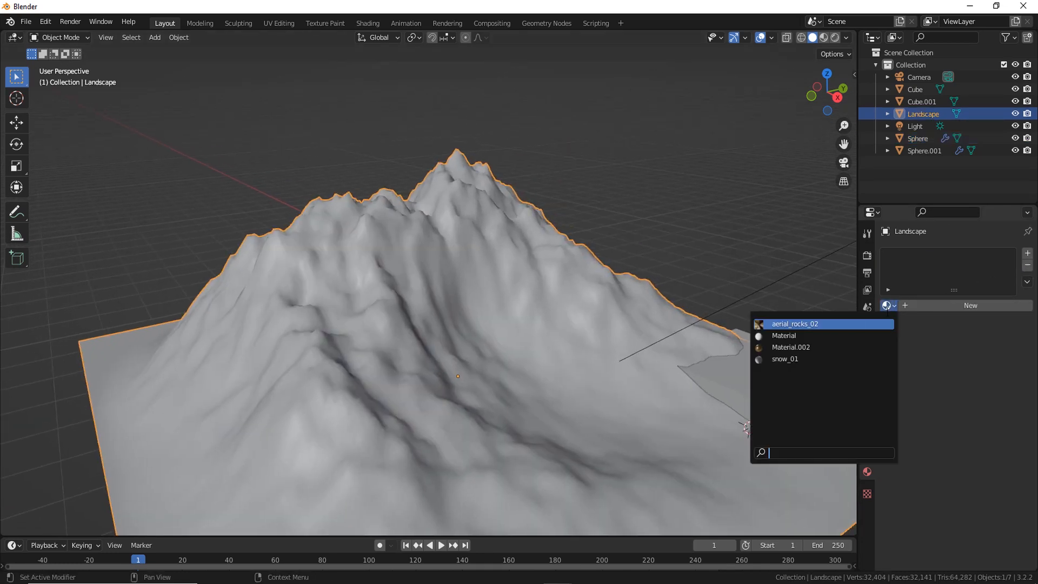
{"action": "left_click", "coordinate": [807, 323]}
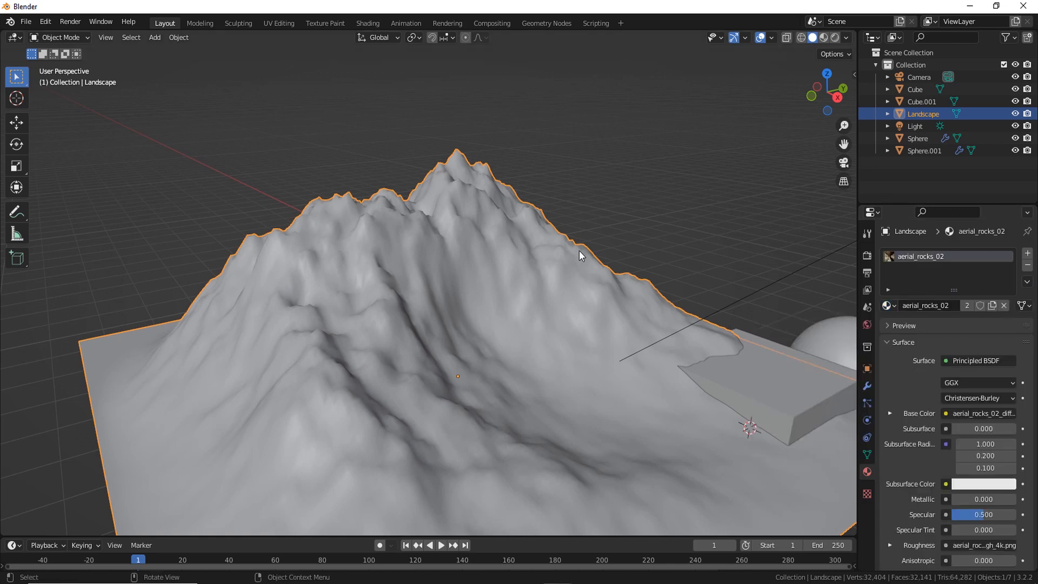
Display the landscape scene in Material Preview shading and switch to the UV Editing workspace
{"action": "key", "text": "z"}
{"action": "left_click", "coordinate": [523, 178]}
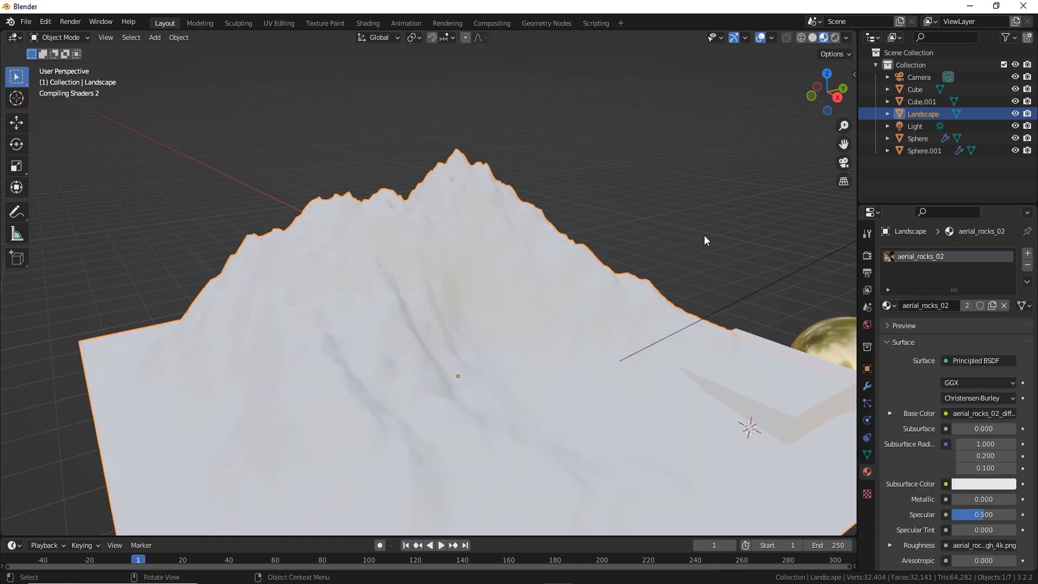
{"action": "left_click", "coordinate": [699, 202]}
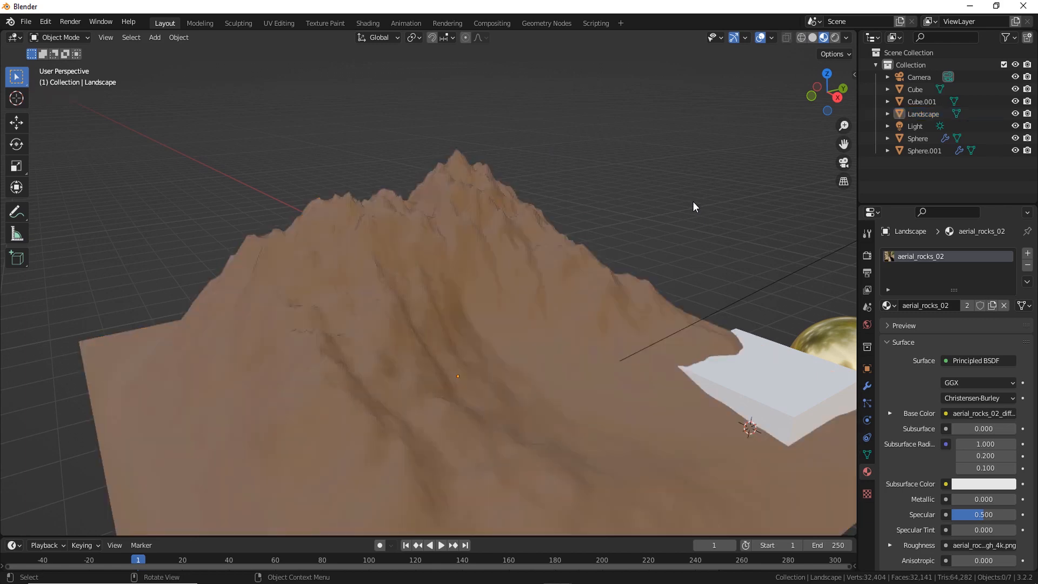
{"action": "middle_click_drag", "start_coordinate": [703, 249], "coordinate": [579, 254]}
{"action": "middle_click_drag", "start_coordinate": [579, 254], "coordinate": [557, 255]}
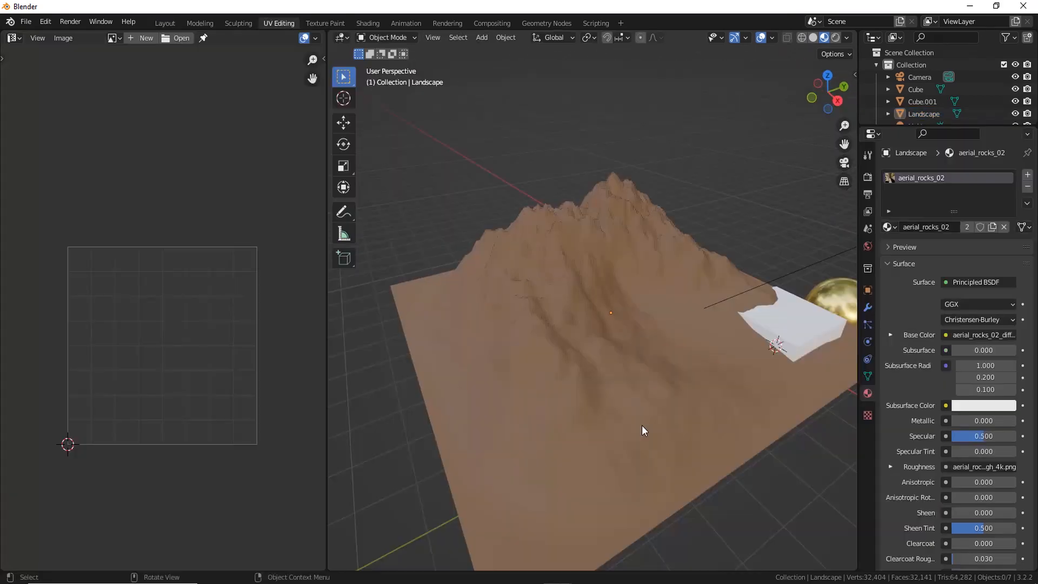
Select all faces of the Landscape mesh in Edit Mode and return to Object Mode
{"action": "left_click", "coordinate": [664, 269]}
{"action": "key", "text": "Tab"}
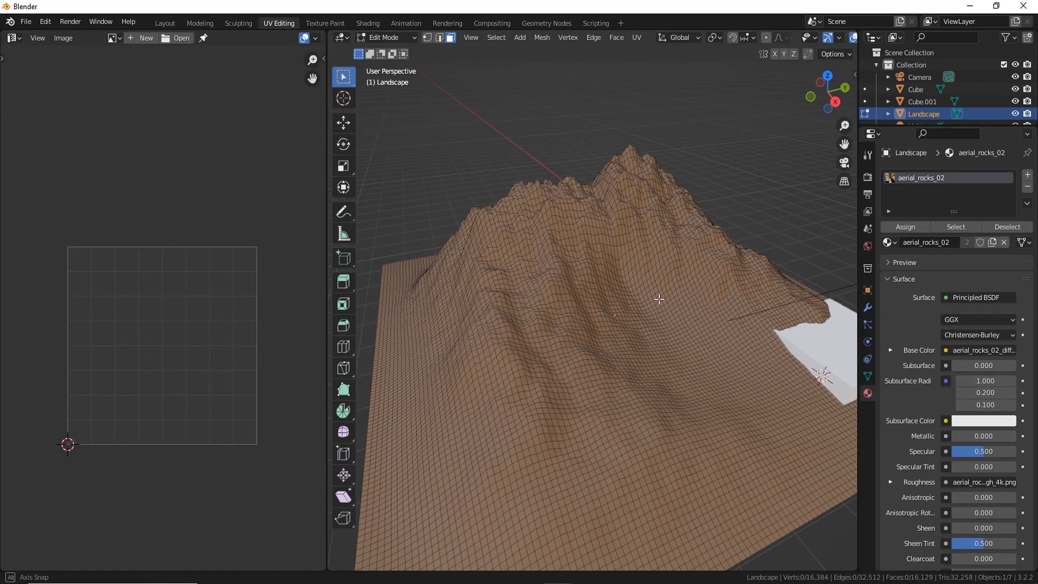
{"action": "key", "text": "a"}
{"action": "scroll", "coordinate": [656, 303], "scroll_direction": "down", "scroll_amount": 4}
{"action": "middle_click_drag", "start_coordinate": [655, 318], "coordinate": [644, 340]}
{"action": "scroll", "coordinate": [639, 340], "scroll_direction": "up", "scroll_amount": 3}
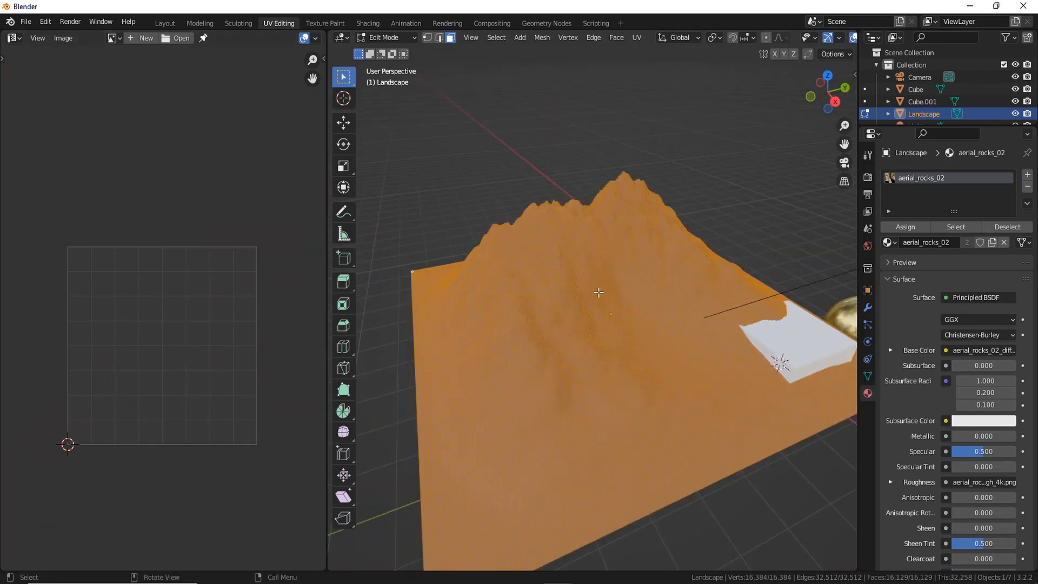
{"action": "key", "text": "Tab"}
{"action": "middle_click_drag", "start_coordinate": [568, 327], "coordinate": [588, 287]}
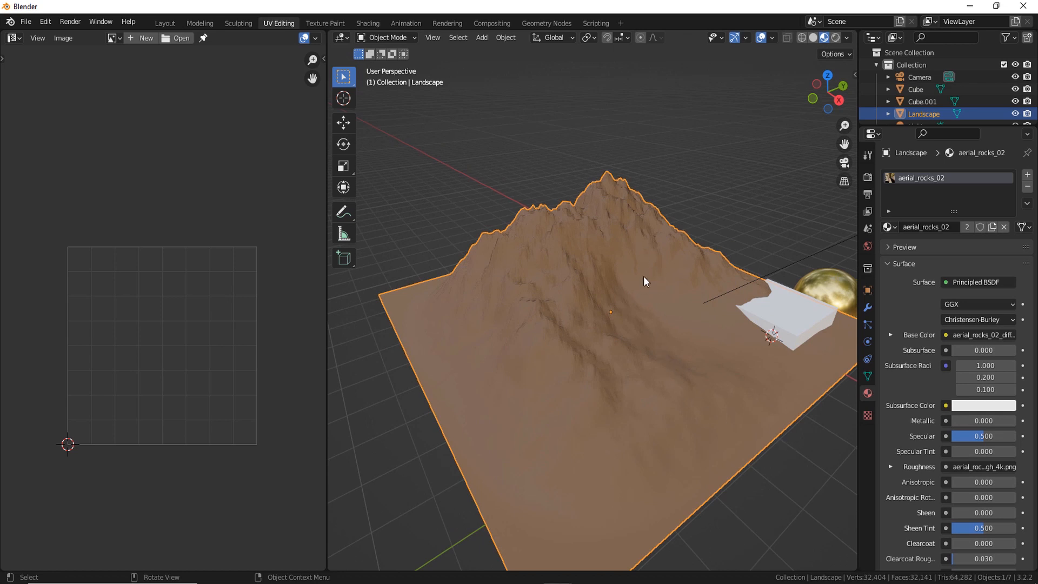
Check the UV Maps list in the Landscape's mesh data and view the terrain surface up close
{"action": "left_click", "coordinate": [868, 377]}
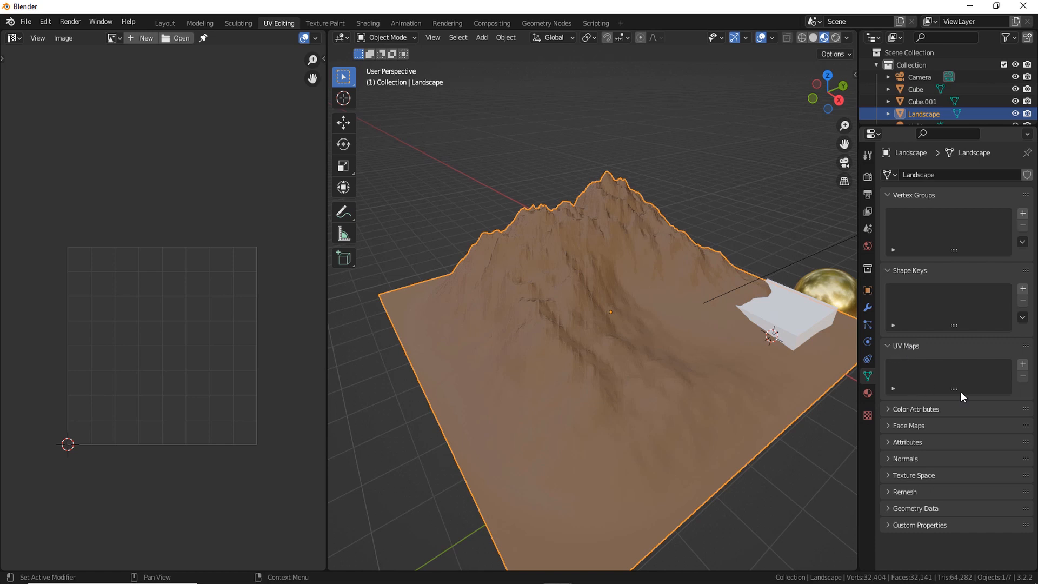
{"action": "left_click_drag", "start_coordinate": [957, 406], "coordinate": [945, 395]}
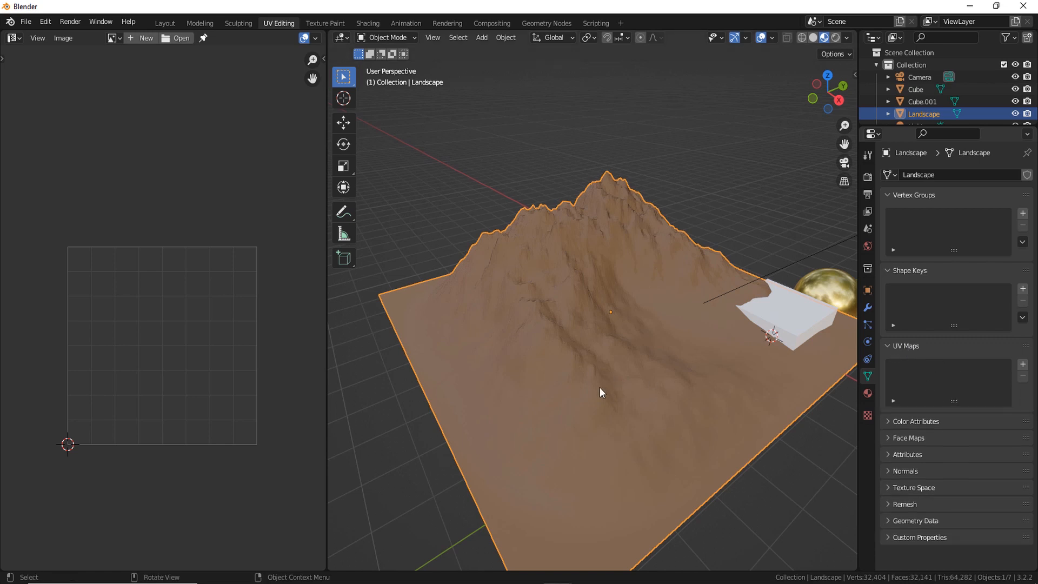
{"action": "middle_click_drag", "start_coordinate": [599, 389], "coordinate": [603, 391]}
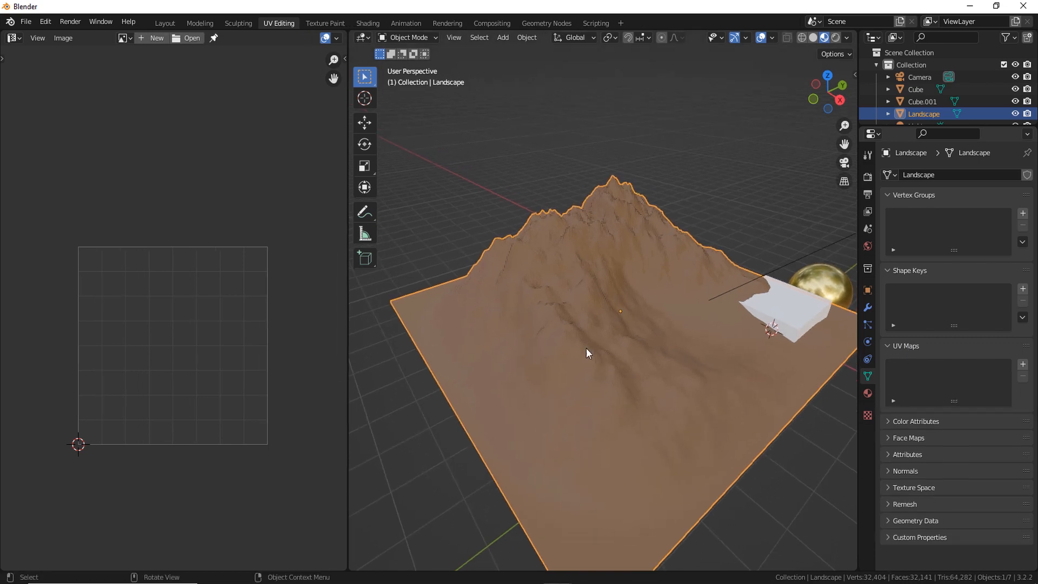
{"action": "middle_click_drag", "start_coordinate": [611, 366], "coordinate": [584, 386], "text": "shift"}
{"action": "scroll", "coordinate": [585, 386], "scroll_direction": "up", "scroll_amount": 1}
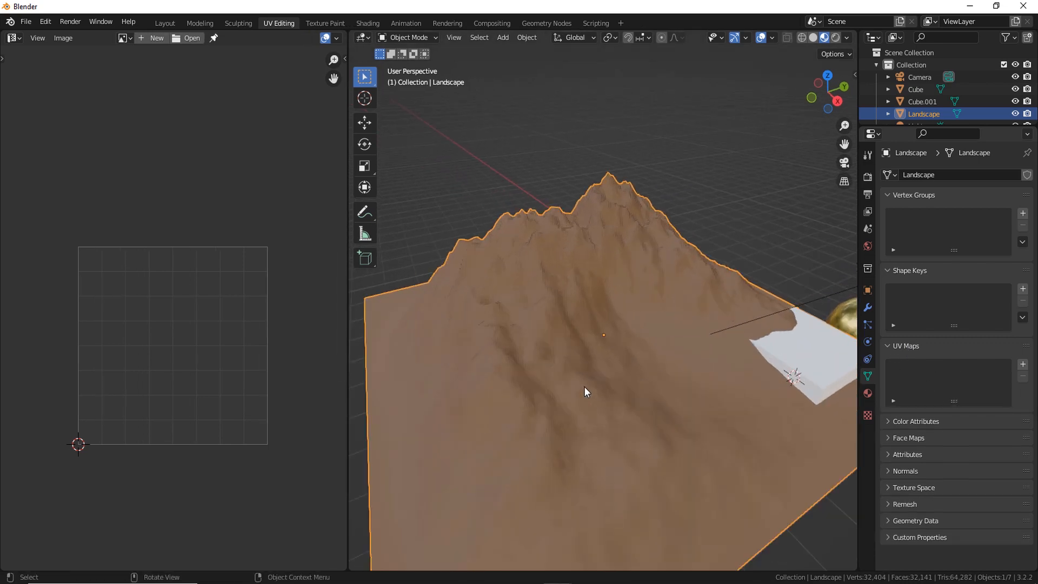
{"action": "middle_click_drag", "start_coordinate": [618, 264], "coordinate": [635, 266], "text": "shift"}
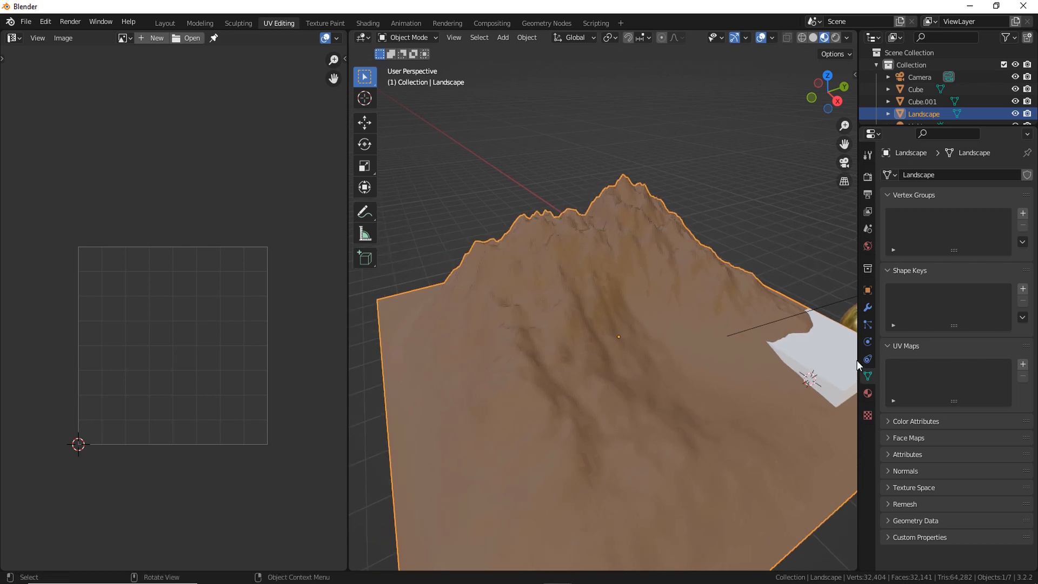
Unwrap the whole Landscape mesh with Smart UV Project at a 66° angle limit and return to Object Mode
{"action": "left_click", "coordinate": [867, 393]}
{"action": "key", "text": "Tab"}
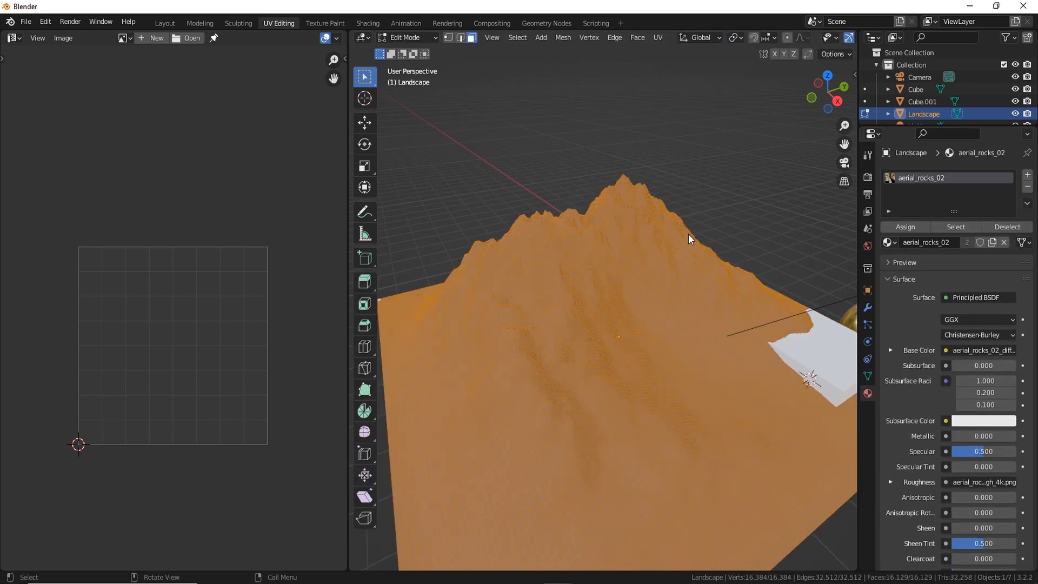
{"action": "key", "text": "u"}
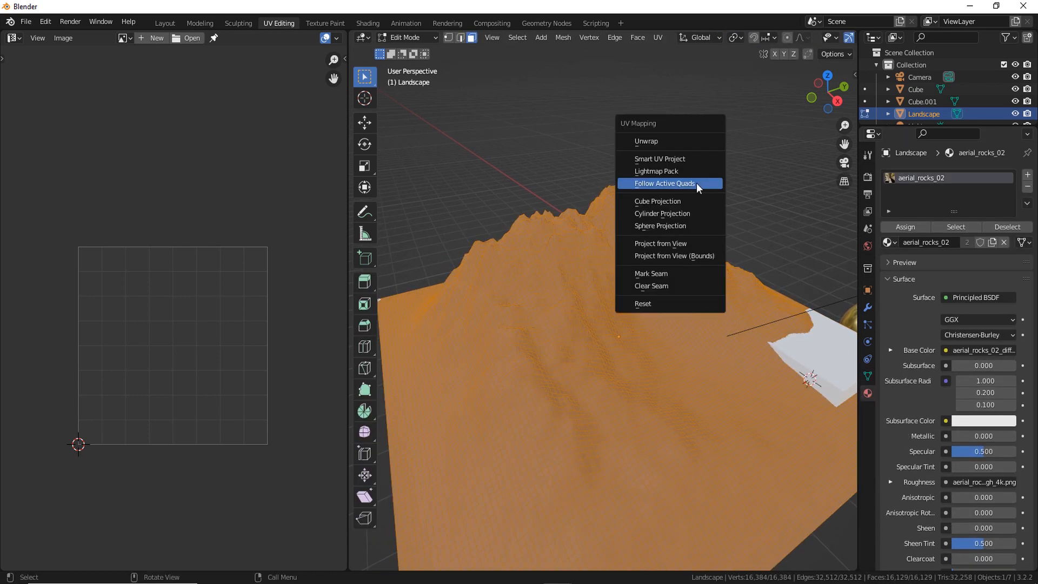
{"action": "left_click", "coordinate": [657, 158]}
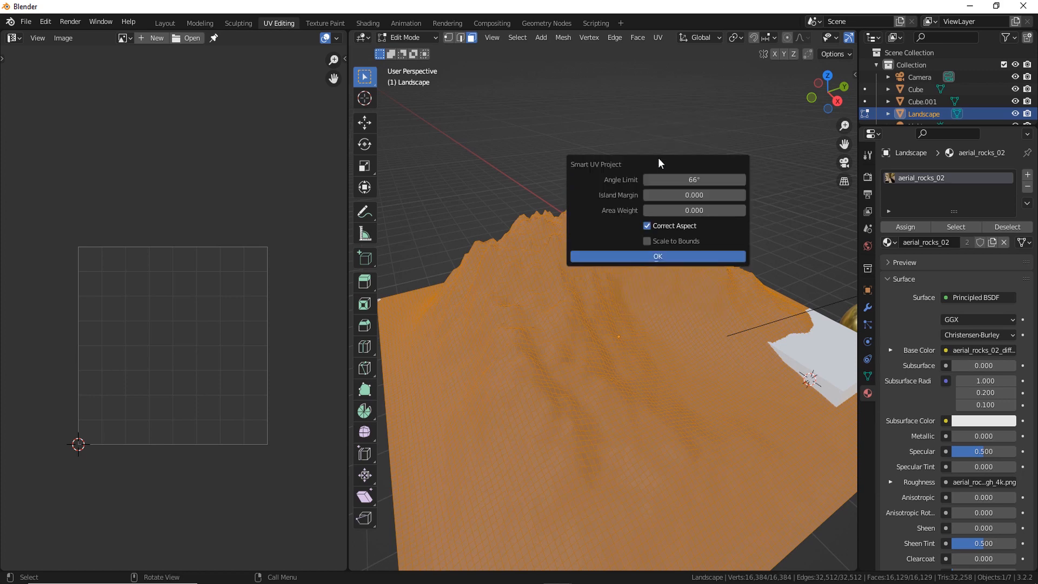
{"action": "left_click", "coordinate": [641, 259]}
{"action": "left_click", "coordinate": [760, 212]}
{"action": "middle_click_drag", "start_coordinate": [746, 219], "coordinate": [760, 202], "text": "shift"}
{"action": "key", "text": "Tab"}
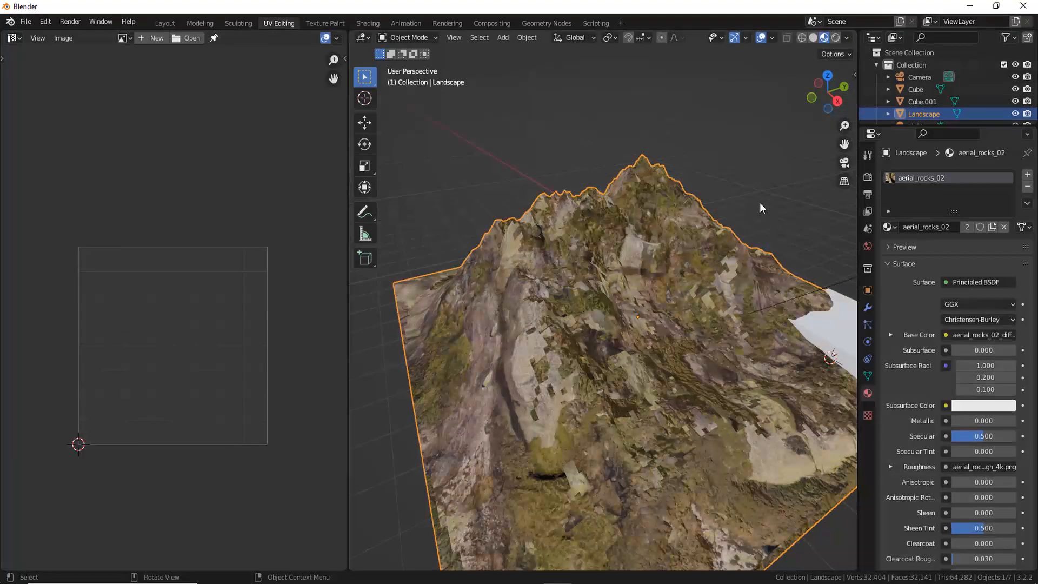
{"action": "left_click", "coordinate": [760, 202]}
Widen the UV editor area and select the Landscape mesh
{"action": "middle_click_drag", "start_coordinate": [698, 427], "coordinate": [625, 383]}
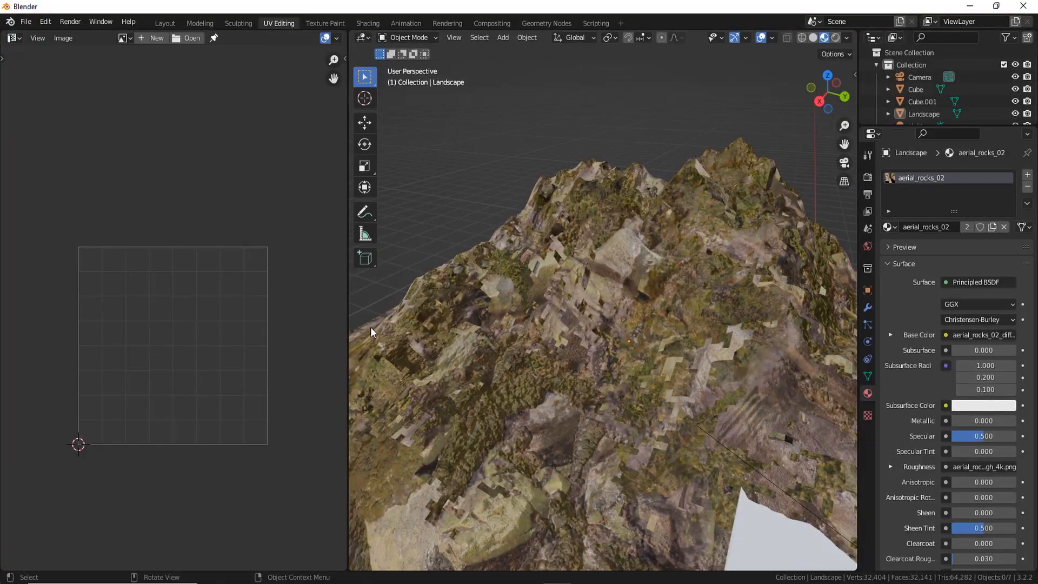
{"action": "left_click_drag", "start_coordinate": [347, 329], "coordinate": [395, 343]}
{"action": "scroll", "coordinate": [570, 383], "scroll_direction": "down", "scroll_amount": 6}
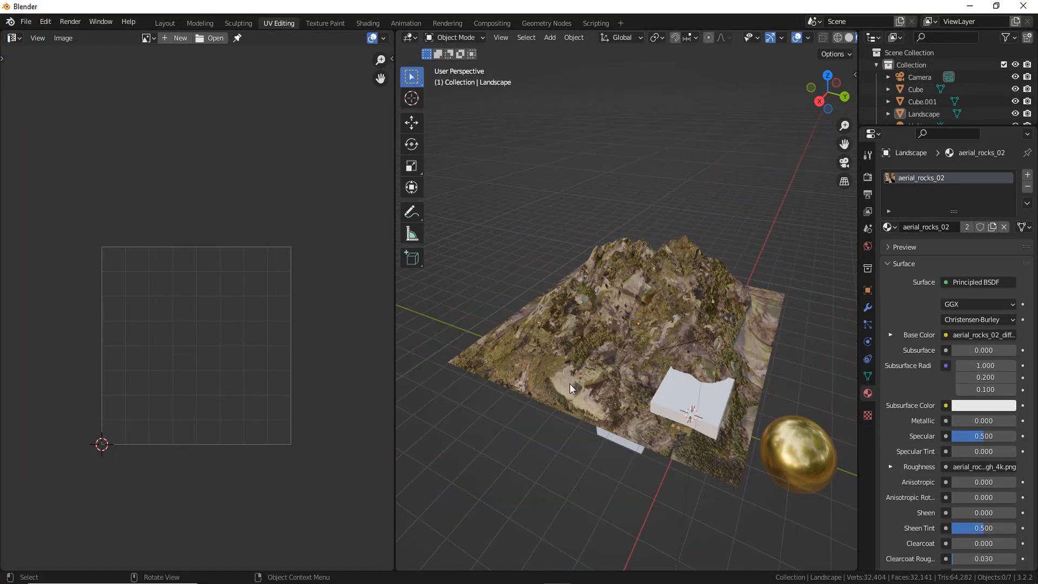
{"action": "scroll", "coordinate": [595, 393], "scroll_direction": "up", "scroll_amount": 3}
{"action": "middle_click_drag", "start_coordinate": [570, 384], "coordinate": [604, 382]}
{"action": "left_click", "coordinate": [668, 342]}
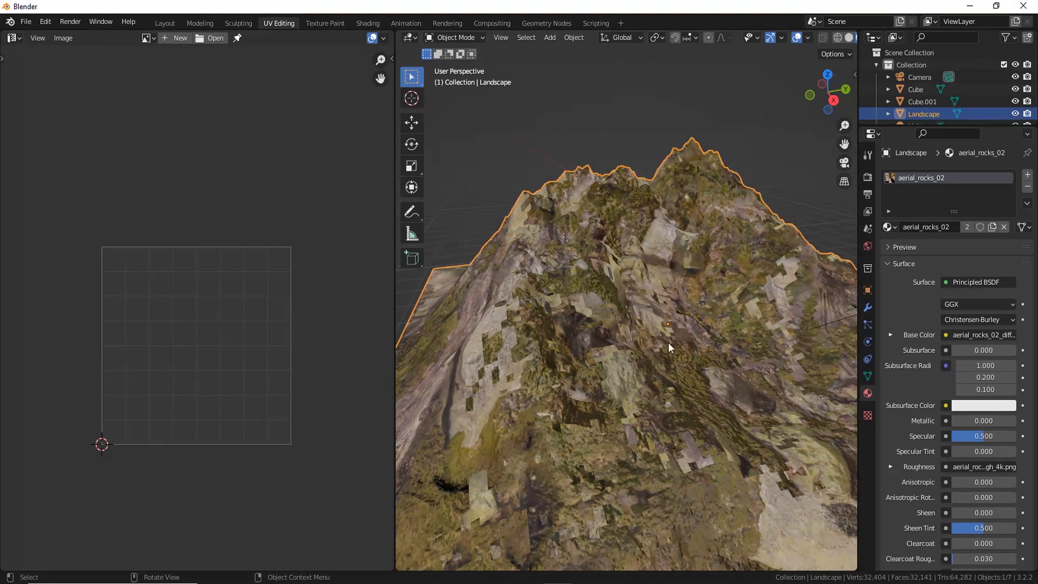
Switch the UV editor area to the Shader Editor, hide its sidebar and widen it to show the whole aerial_rocks_02 node tree
{"action": "left_click", "coordinate": [15, 38]}
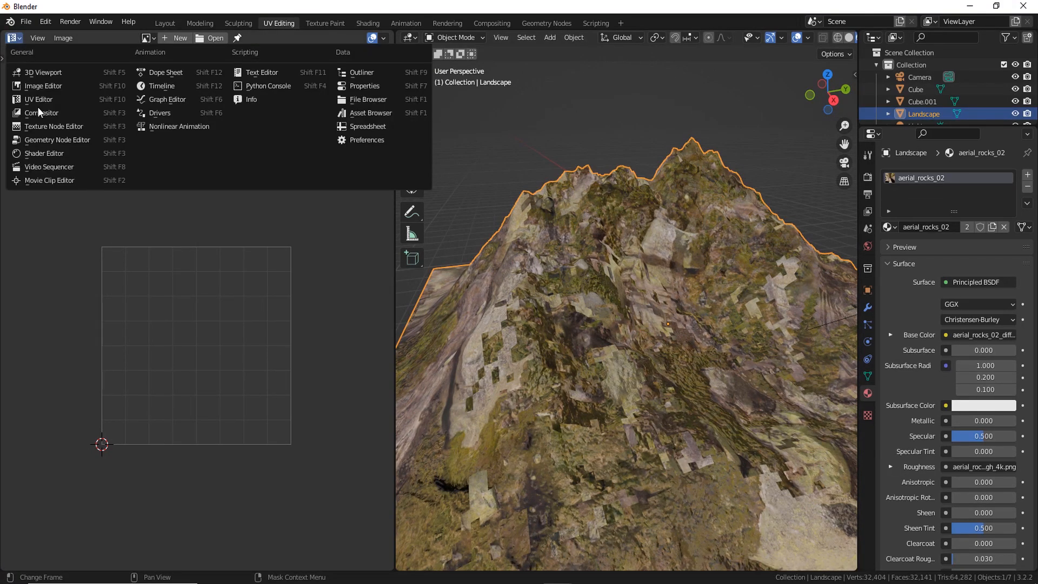
{"action": "left_click", "coordinate": [45, 153]}
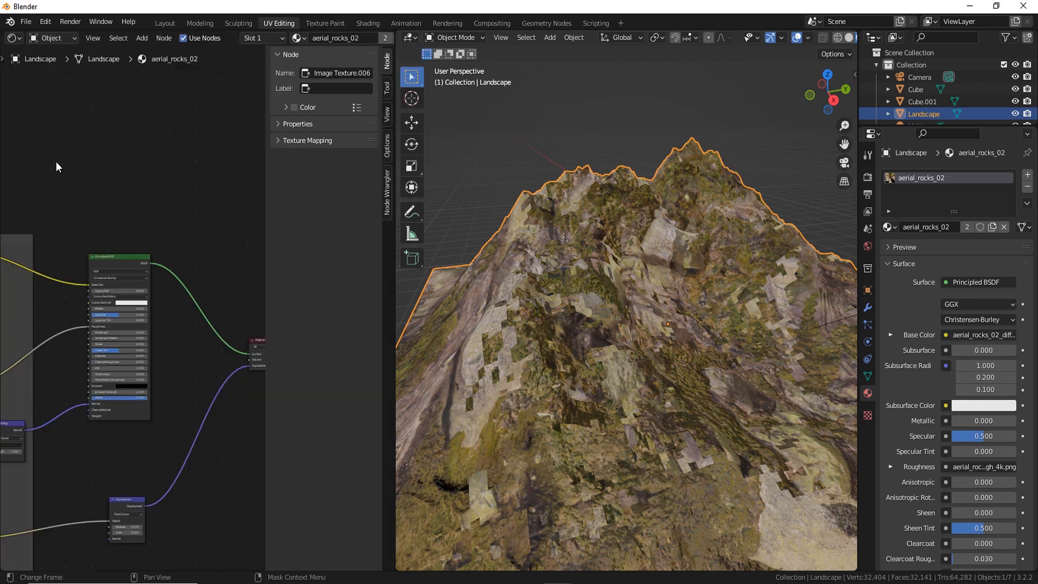
{"action": "scroll", "coordinate": [184, 329], "scroll_direction": "down", "scroll_amount": 3}
{"action": "key", "text": "n"}
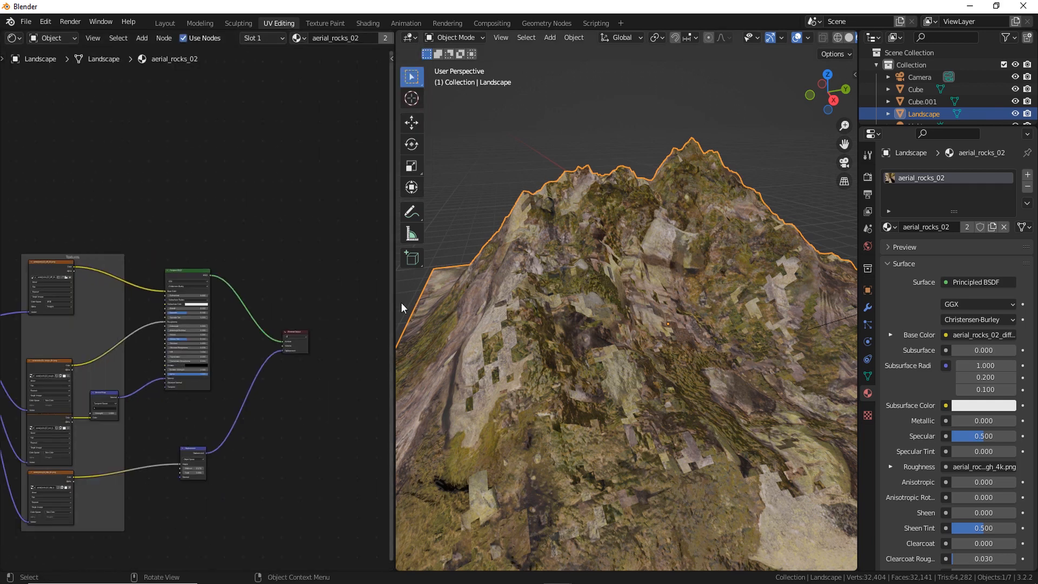
{"action": "left_click_drag", "start_coordinate": [392, 302], "coordinate": [522, 303]}
{"action": "scroll", "coordinate": [236, 421], "scroll_direction": "down", "scroll_amount": 1}
{"action": "middle_click_drag", "start_coordinate": [236, 421], "coordinate": [349, 390]}
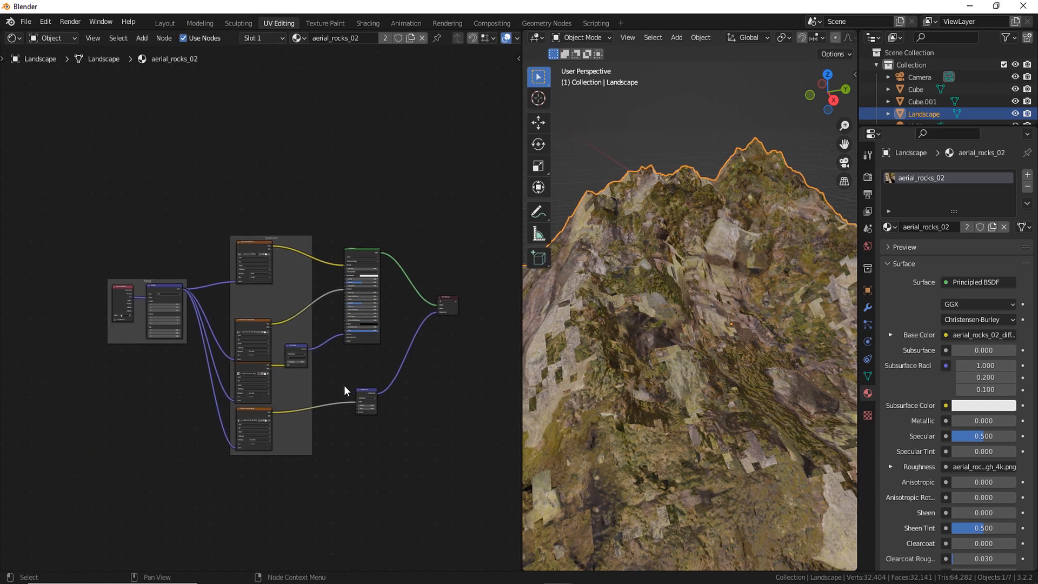
Move the roughness image texture node upward to separate it from the normal texture node
{"action": "scroll", "coordinate": [208, 410], "scroll_direction": "up", "scroll_amount": 1}
{"action": "scroll", "coordinate": [135, 422], "scroll_direction": "up", "scroll_amount": 1}
{"action": "scroll", "coordinate": [165, 385], "scroll_direction": "up", "scroll_amount": 3}
{"action": "scroll", "coordinate": [269, 323], "scroll_direction": "up", "scroll_amount": 1}
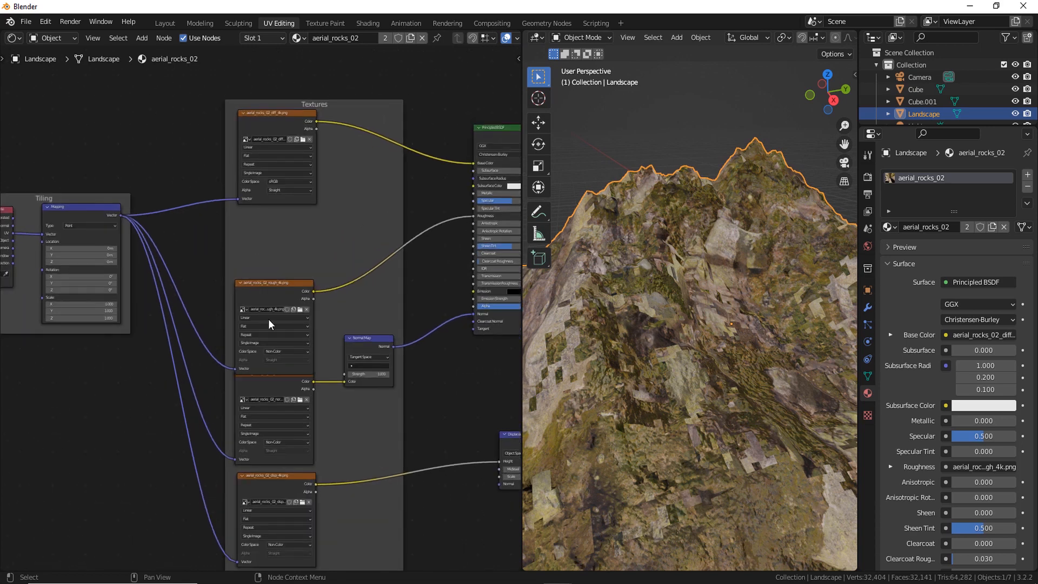
{"action": "left_click_drag", "start_coordinate": [273, 283], "coordinate": [279, 253]}
{"action": "scroll", "coordinate": [287, 355], "scroll_direction": "up", "scroll_amount": 1}
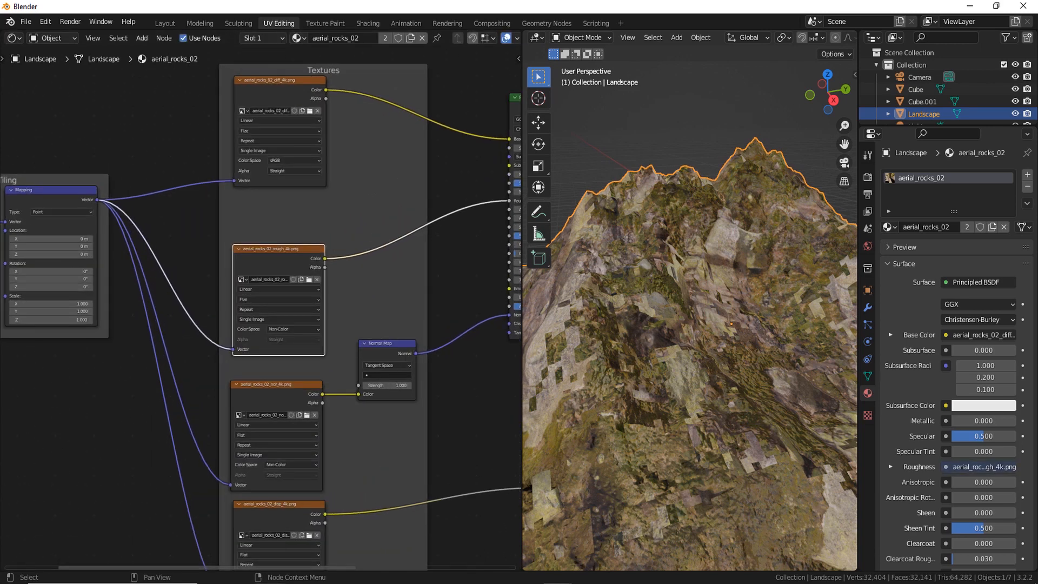
Switch to File Explorer, view the maps in the aerial_rocks_02_4k.blend textures folder, and return to the landscape scene in Blender
{"action": "left_click", "coordinate": [269, 572]}
{"action": "double_click", "coordinate": [192, 85]}
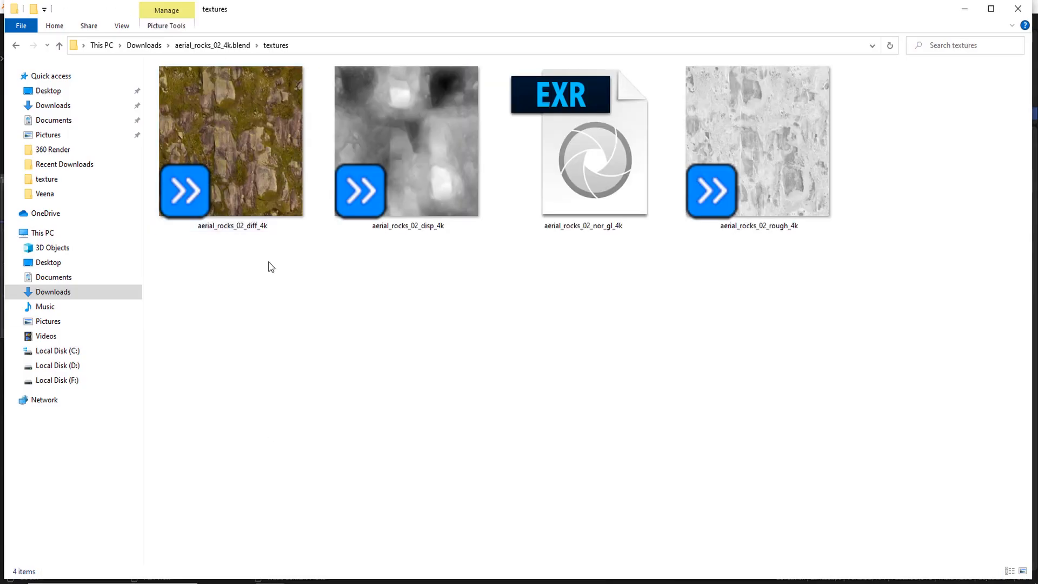
{"action": "mouse_move", "coordinate": [581, 576]}
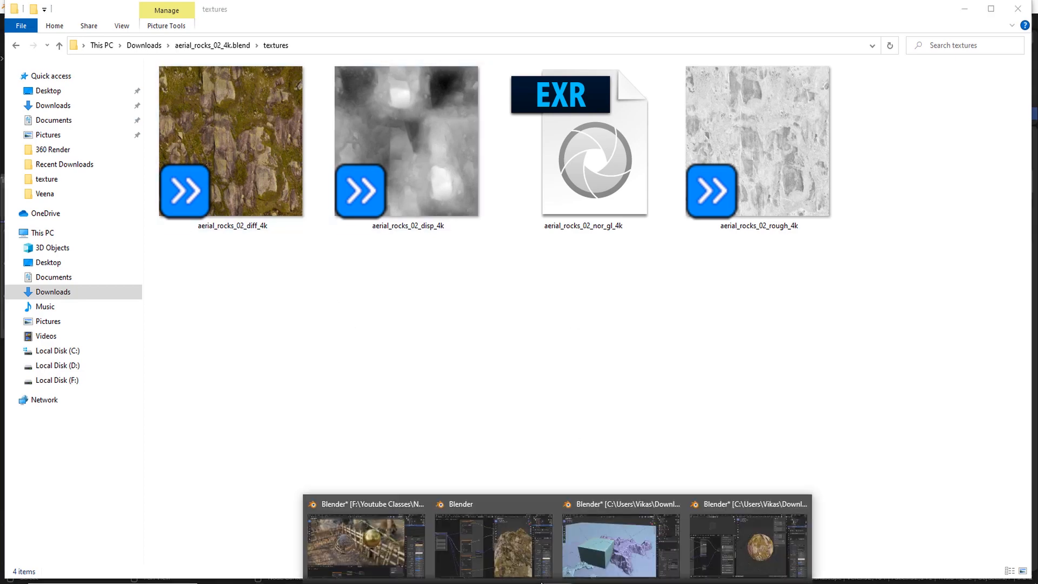
{"action": "left_click", "coordinate": [497, 549]}
Examine the Tiling frame's Texture Coordinate and Mapping nodes and their links to the image texture nodes
{"action": "middle_click_drag", "start_coordinate": [360, 173], "coordinate": [399, 230]}
{"action": "scroll", "coordinate": [337, 208], "scroll_direction": "down", "scroll_amount": 3}
{"action": "middle_click_drag", "start_coordinate": [125, 174], "coordinate": [219, 168]}
{"action": "scroll", "coordinate": [215, 227], "scroll_direction": "up", "scroll_amount": 4}
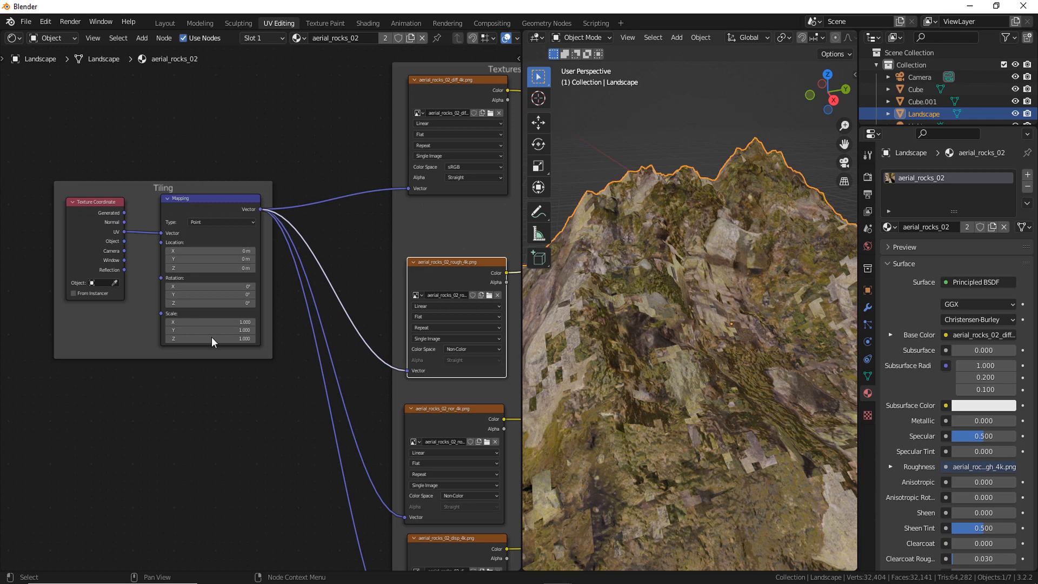
{"action": "scroll", "coordinate": [271, 436], "scroll_direction": "down", "scroll_amount": 2}
{"action": "middle_click_drag", "start_coordinate": [271, 436], "coordinate": [144, 375]}
{"action": "middle_click_drag", "start_coordinate": [405, 373], "coordinate": [486, 366]}
Trace the diffuse and roughness texture nodes to the Base Color and Roughness inputs of the Principled BSDF
{"action": "scroll", "coordinate": [294, 199], "scroll_direction": "up", "scroll_amount": 2}
{"action": "middle_click_drag", "start_coordinate": [278, 174], "coordinate": [221, 311]}
{"action": "scroll", "coordinate": [221, 306], "scroll_direction": "up", "scroll_amount": 2}
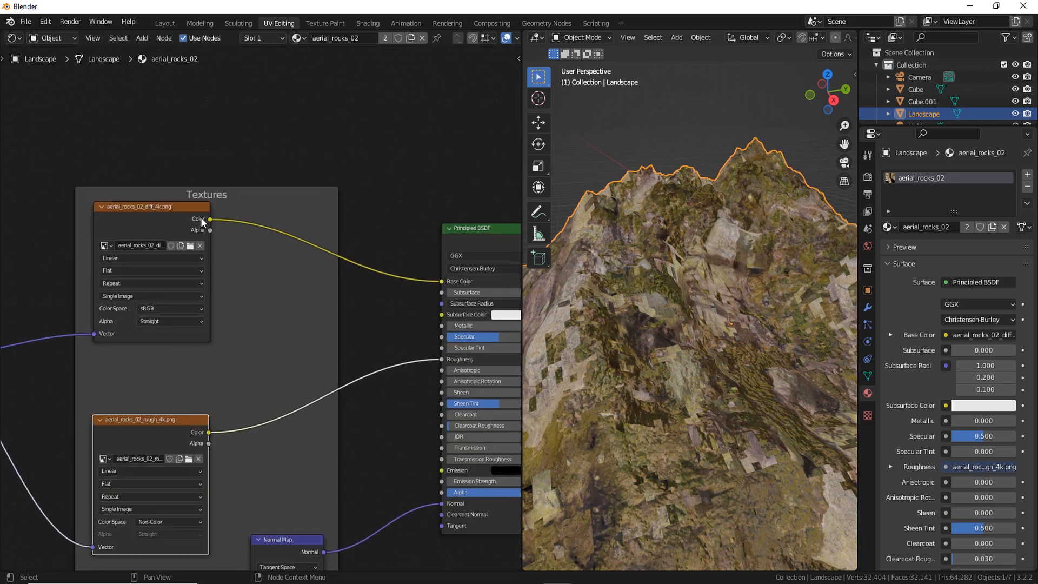
{"action": "left_click_drag", "start_coordinate": [191, 208], "coordinate": [197, 213]}
{"action": "middle_click_drag", "start_coordinate": [411, 334], "coordinate": [418, 232]}
{"action": "scroll", "coordinate": [158, 359], "scroll_direction": "up", "scroll_amount": 2}
{"action": "left_click_drag", "start_coordinate": [158, 359], "coordinate": [154, 359]}
{"action": "middle_click_drag", "start_coordinate": [381, 373], "coordinate": [300, 335]}
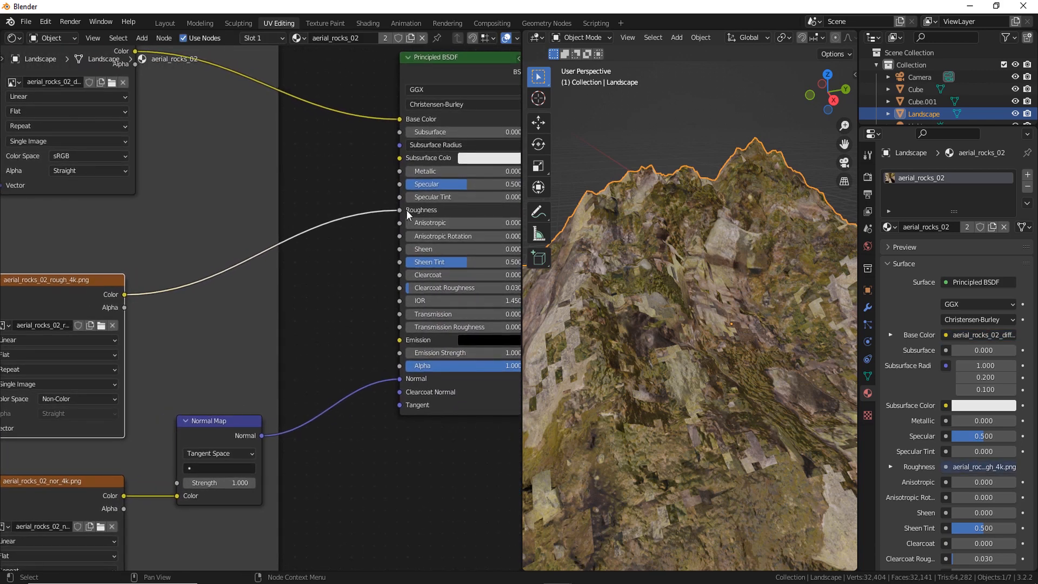
{"action": "scroll", "coordinate": [345, 283], "scroll_direction": "down", "scroll_amount": 4}
{"action": "middle_click_drag", "start_coordinate": [345, 302], "coordinate": [411, 251]}
{"action": "middle_click_drag", "start_coordinate": [329, 430], "coordinate": [361, 366]}
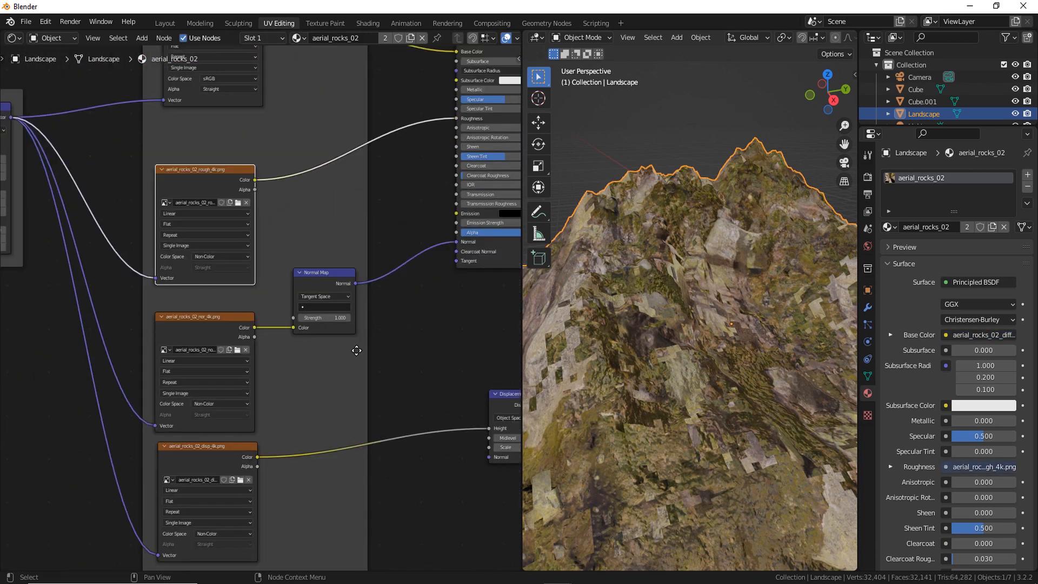
Trace the normal texture through the Normal Map node to the Principled BSDF's Normal input
{"action": "scroll", "coordinate": [360, 366], "scroll_direction": "up", "scroll_amount": 1}
{"action": "scroll", "coordinate": [185, 355], "scroll_direction": "up", "scroll_amount": 3}
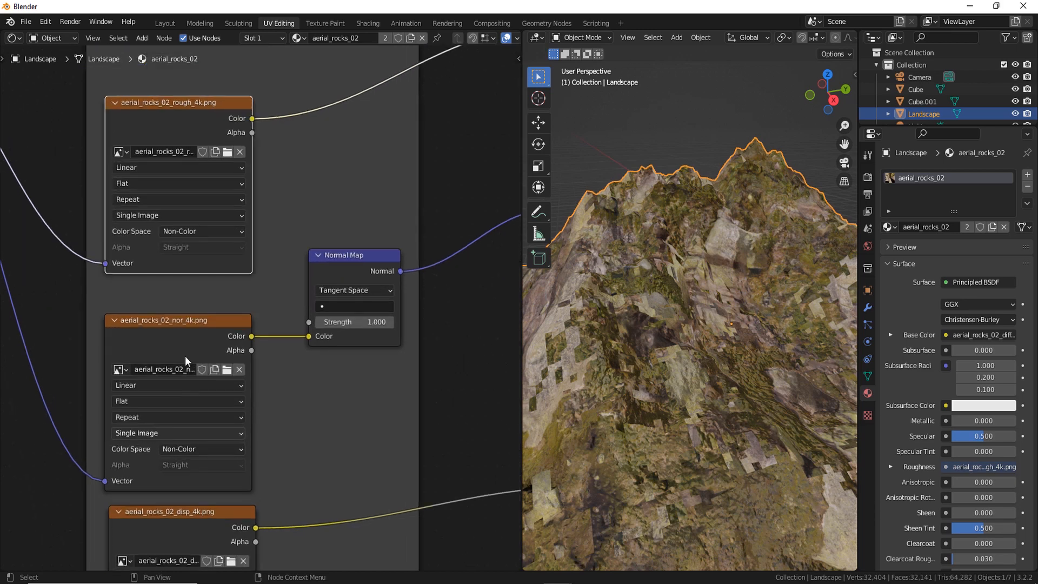
{"action": "left_click_drag", "start_coordinate": [185, 356], "coordinate": [186, 351]}
{"action": "scroll", "coordinate": [310, 401], "scroll_direction": "down", "scroll_amount": 2}
{"action": "middle_click_drag", "start_coordinate": [350, 344], "coordinate": [253, 374]}
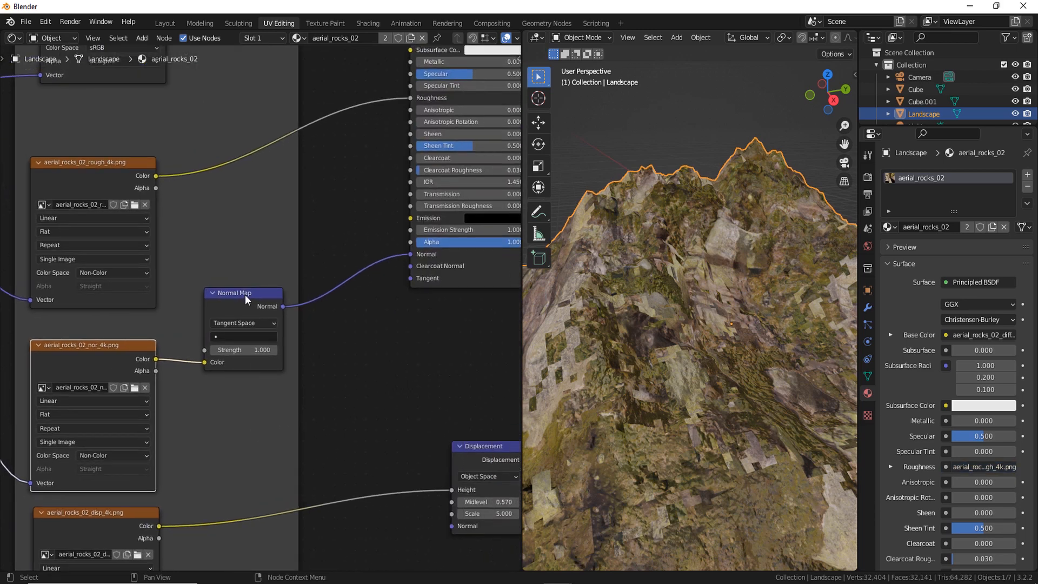
{"action": "left_click_drag", "start_coordinate": [245, 295], "coordinate": [250, 292]}
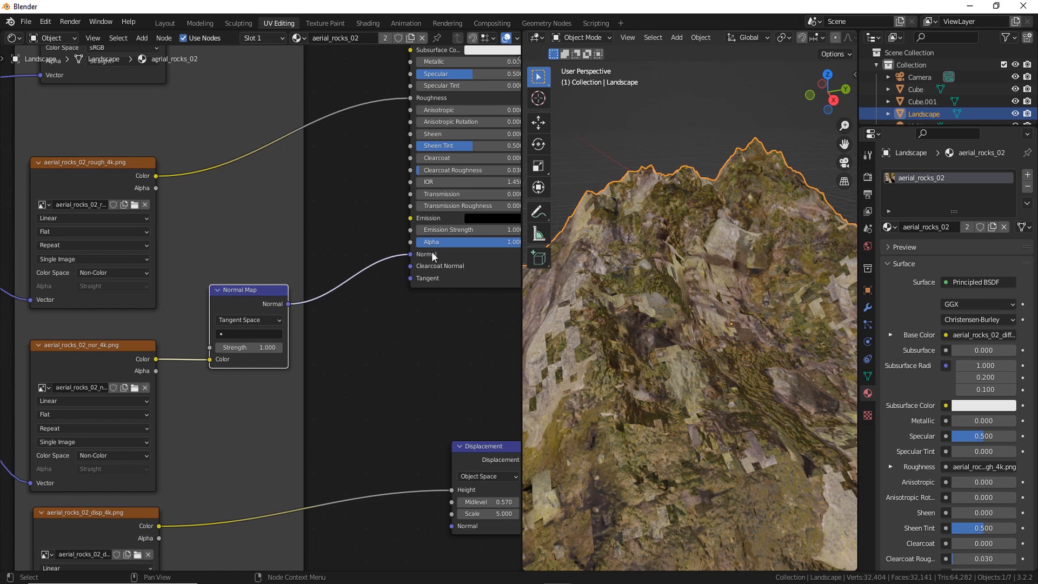
Trace the displacement texture through the Displacement node to the Material Output, and review the complete node tree
{"action": "scroll", "coordinate": [381, 350], "scroll_direction": "down", "scroll_amount": 1}
{"action": "scroll", "coordinate": [297, 426], "scroll_direction": "up", "scroll_amount": 1}
{"action": "middle_click_drag", "start_coordinate": [296, 435], "coordinate": [228, 429]}
{"action": "left_click_drag", "start_coordinate": [87, 389], "coordinate": [86, 391]}
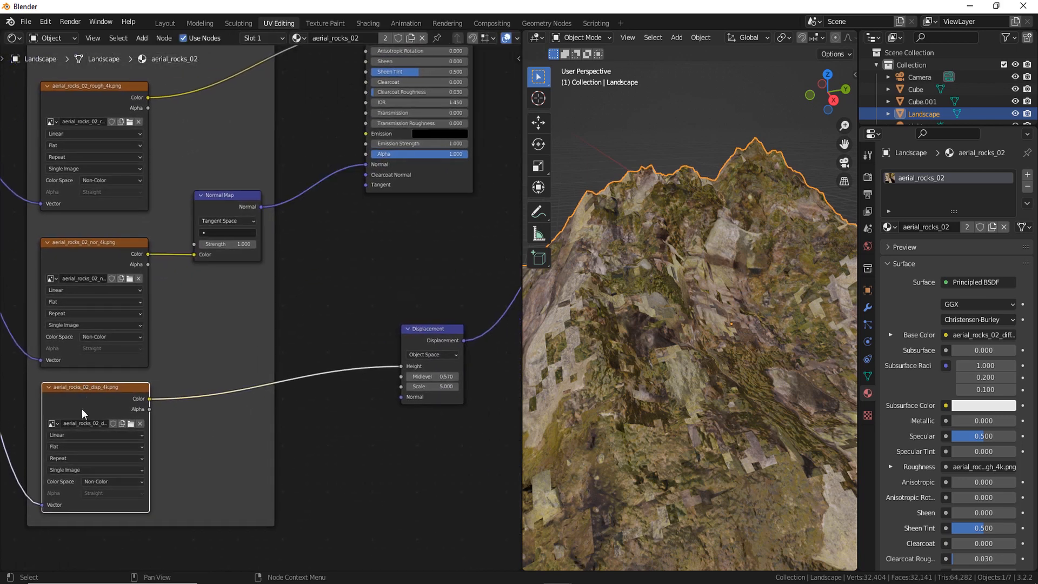
{"action": "scroll", "coordinate": [367, 397], "scroll_direction": "down", "scroll_amount": 2}
{"action": "scroll", "coordinate": [410, 339], "scroll_direction": "up", "scroll_amount": 2}
{"action": "left_click_drag", "start_coordinate": [412, 329], "coordinate": [405, 331]}
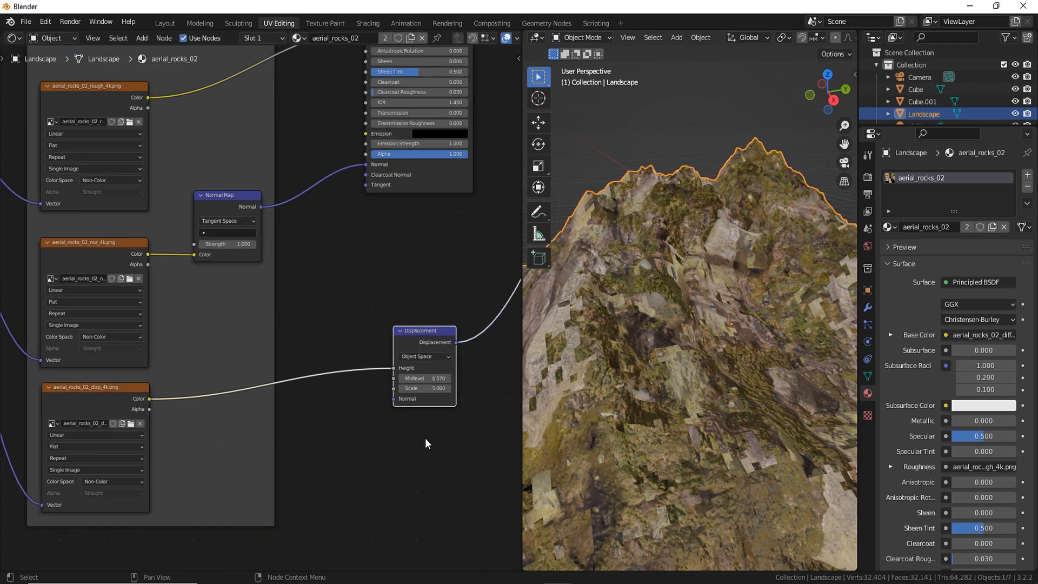
{"action": "scroll", "coordinate": [426, 439], "scroll_direction": "down", "scroll_amount": 3}
{"action": "middle_click_drag", "start_coordinate": [403, 464], "coordinate": [313, 535]}
{"action": "middle_click_drag", "start_coordinate": [506, 218], "coordinate": [404, 260]}
{"action": "scroll", "coordinate": [406, 255], "scroll_direction": "up", "scroll_amount": 2}
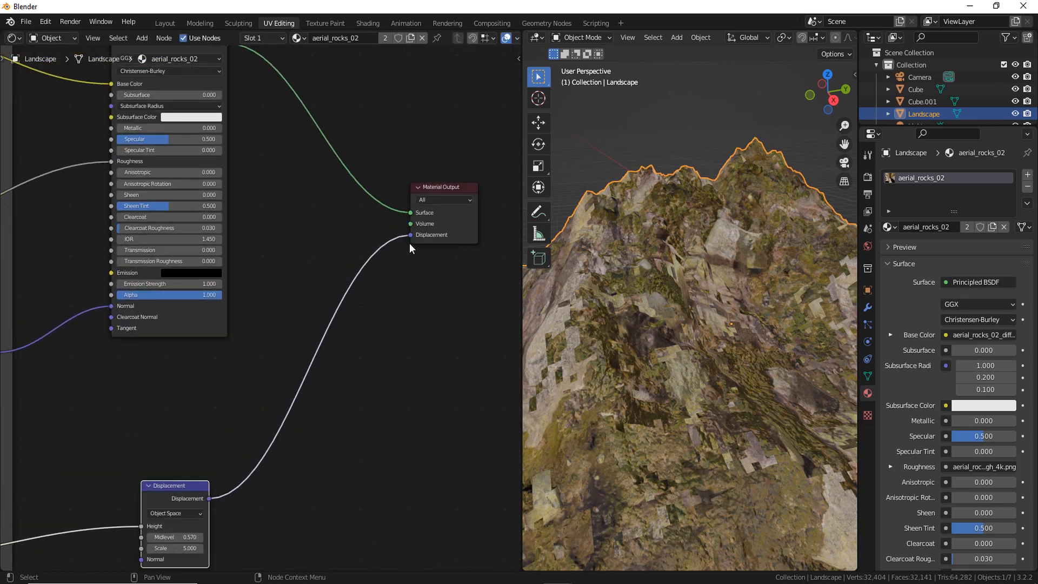
{"action": "key", "text": "Home"}
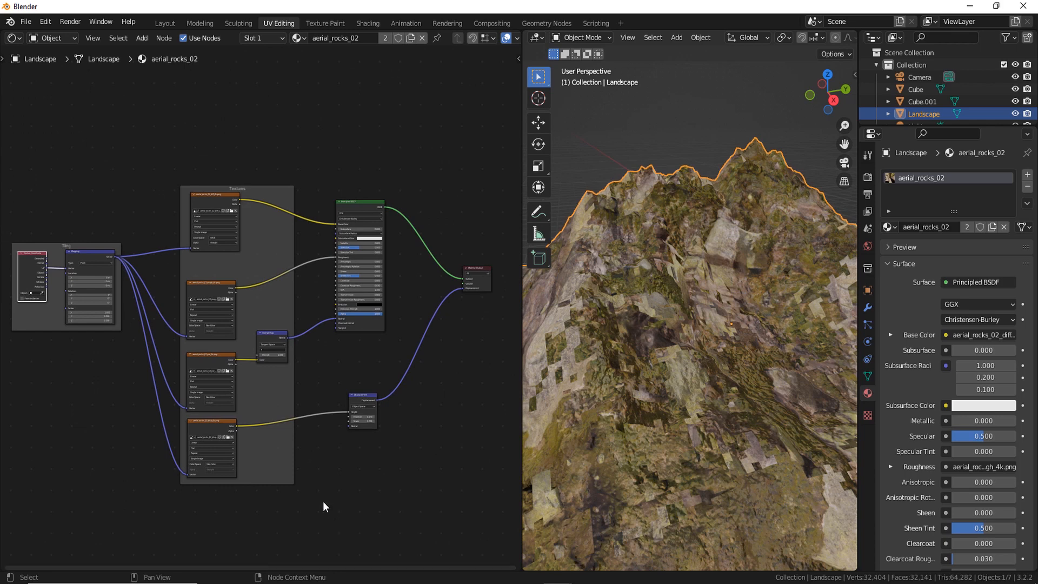
{"action": "scroll", "coordinate": [214, 384], "scroll_direction": "up", "scroll_amount": 1}
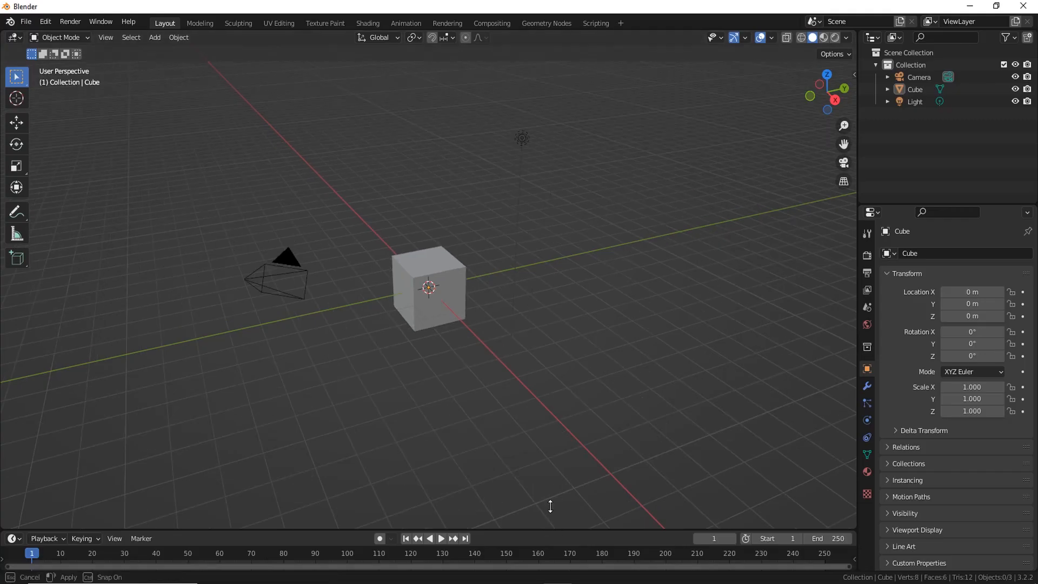
In the new default scene, enlarge the timeline area, turn it into a Shader Editor, and space the cube's Principled BSDF away from the Material Output
{"action": "left_click_drag", "start_coordinate": [551, 531], "coordinate": [476, 356]}
{"action": "left_click", "coordinate": [14, 363]}
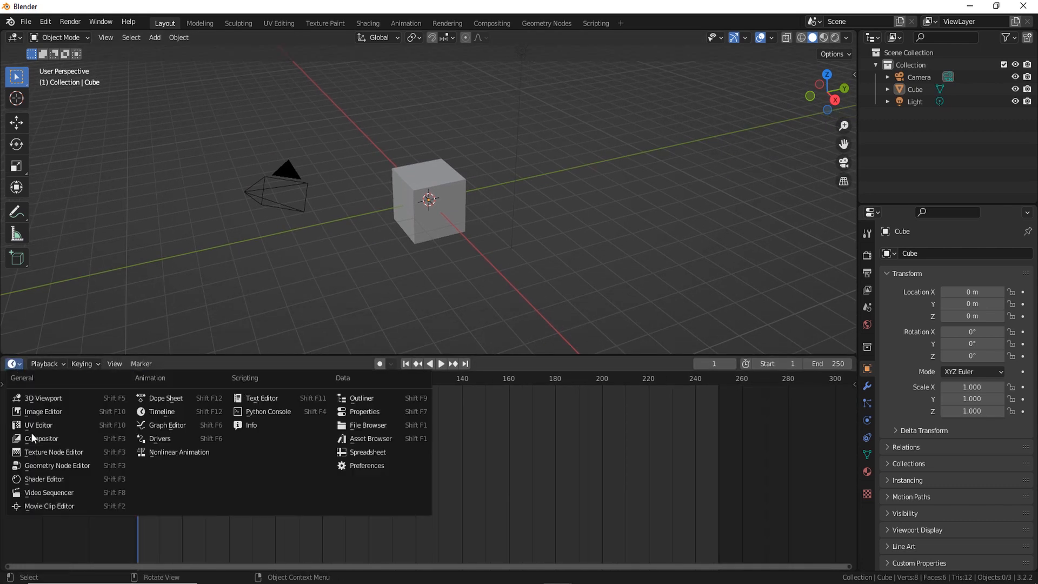
{"action": "left_click", "coordinate": [43, 479]}
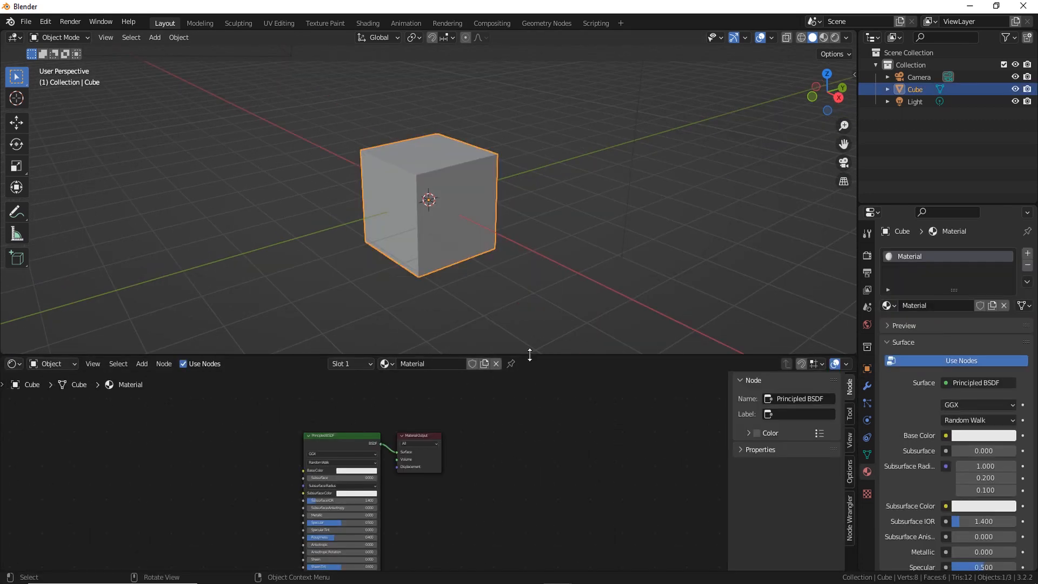
{"action": "left_click_drag", "start_coordinate": [528, 354], "coordinate": [486, 326]}
{"action": "scroll", "coordinate": [349, 420], "scroll_direction": "down", "scroll_amount": 1}
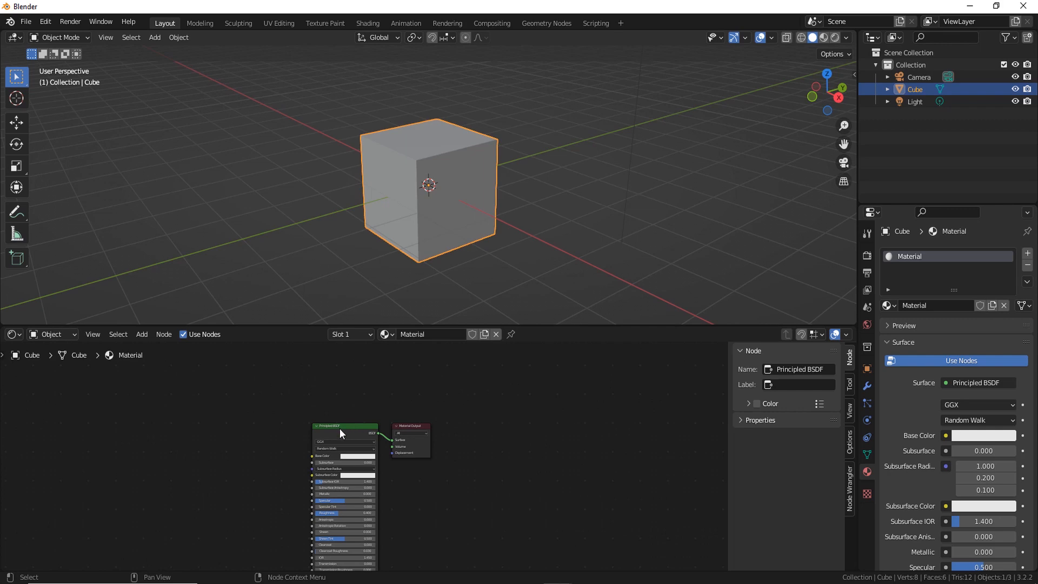
{"action": "left_click_drag", "start_coordinate": [340, 428], "coordinate": [320, 427]}
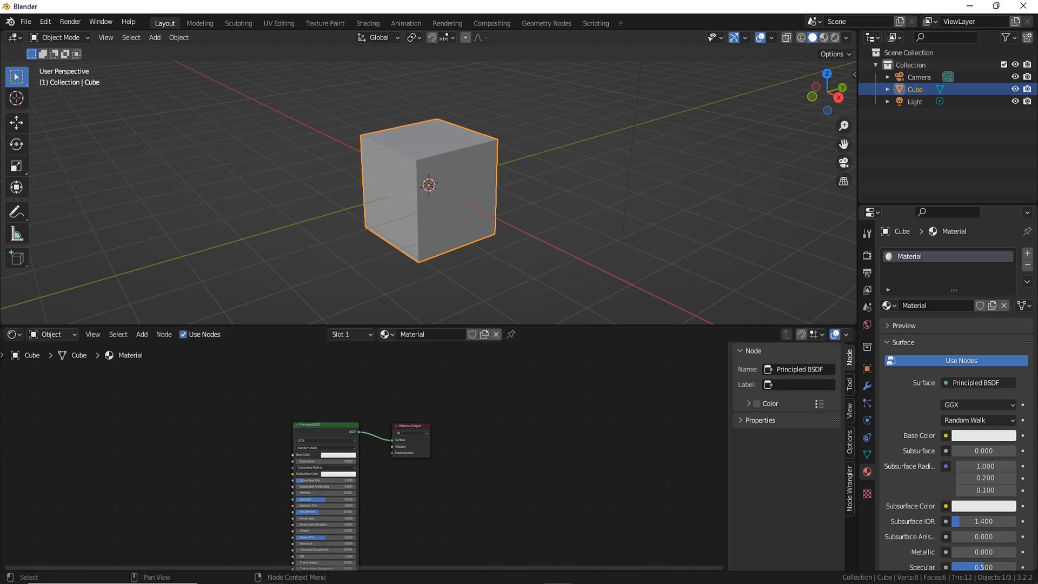
Check the aerial rocks textures folder, return to the cube scene in Blender, and enlarge the Shader Editor with the Principled BSDF selected
{"action": "key", "text": "alt+Tab"}
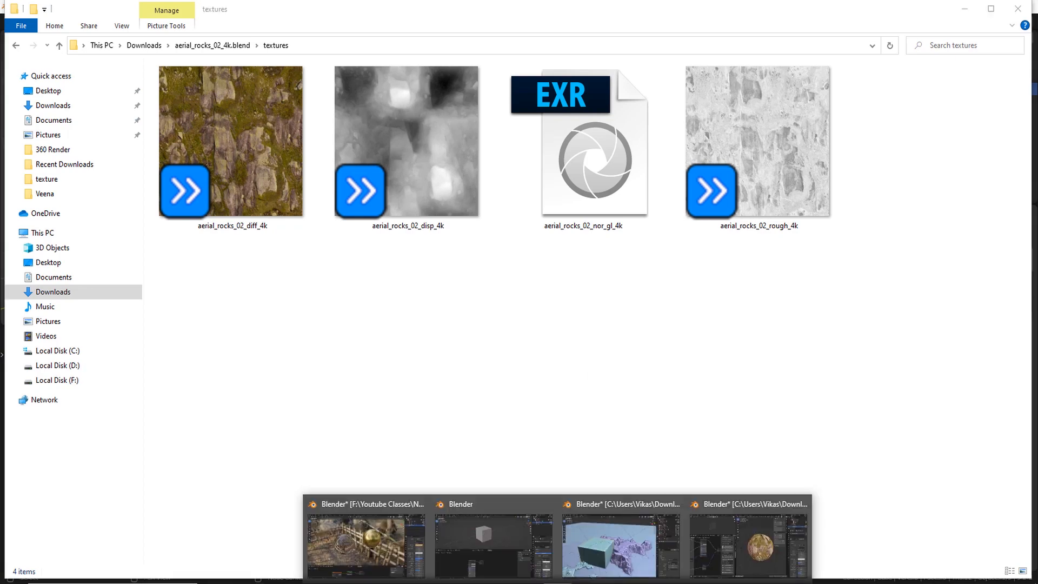
{"action": "left_click", "coordinate": [512, 530]}
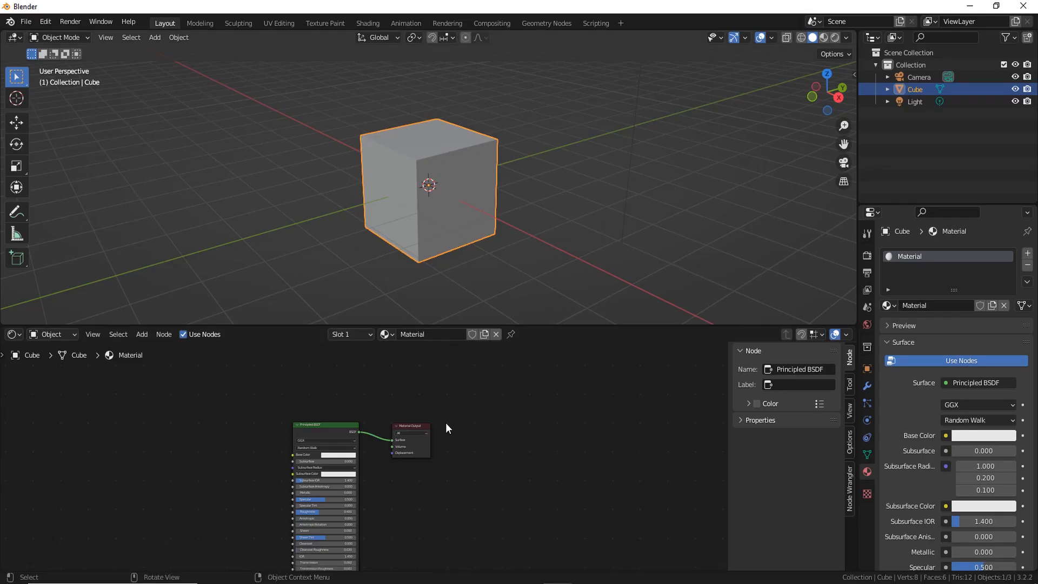
{"action": "left_click_drag", "start_coordinate": [549, 326], "coordinate": [554, 308]}
{"action": "scroll", "coordinate": [462, 465], "scroll_direction": "down", "scroll_amount": 4}
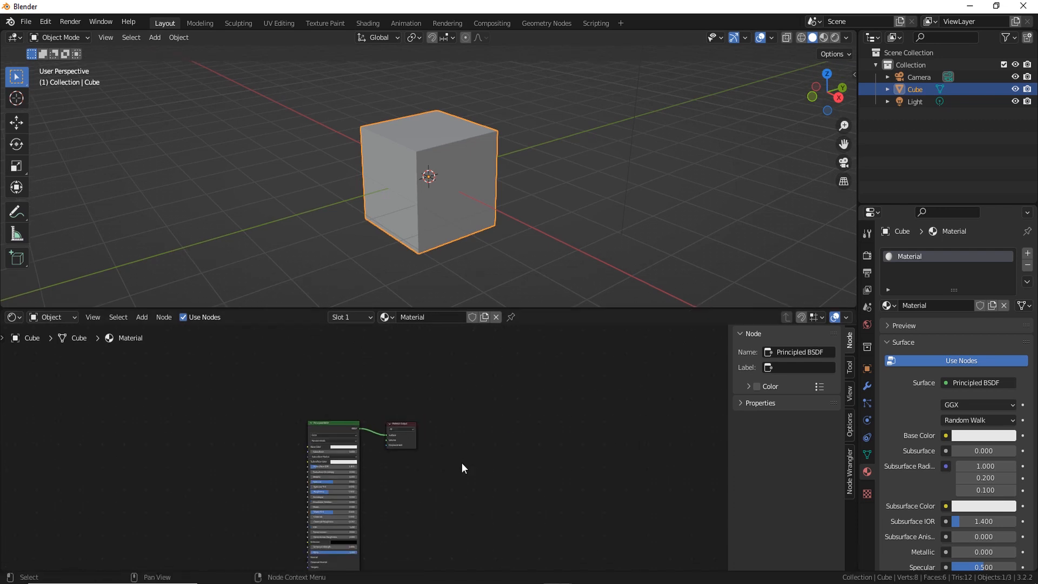
{"action": "scroll", "coordinate": [462, 465], "scroll_direction": "up", "scroll_amount": 4}
{"action": "middle_click_drag", "start_coordinate": [454, 472], "coordinate": [491, 448]}
{"action": "left_click_drag", "start_coordinate": [357, 392], "coordinate": [351, 387]}
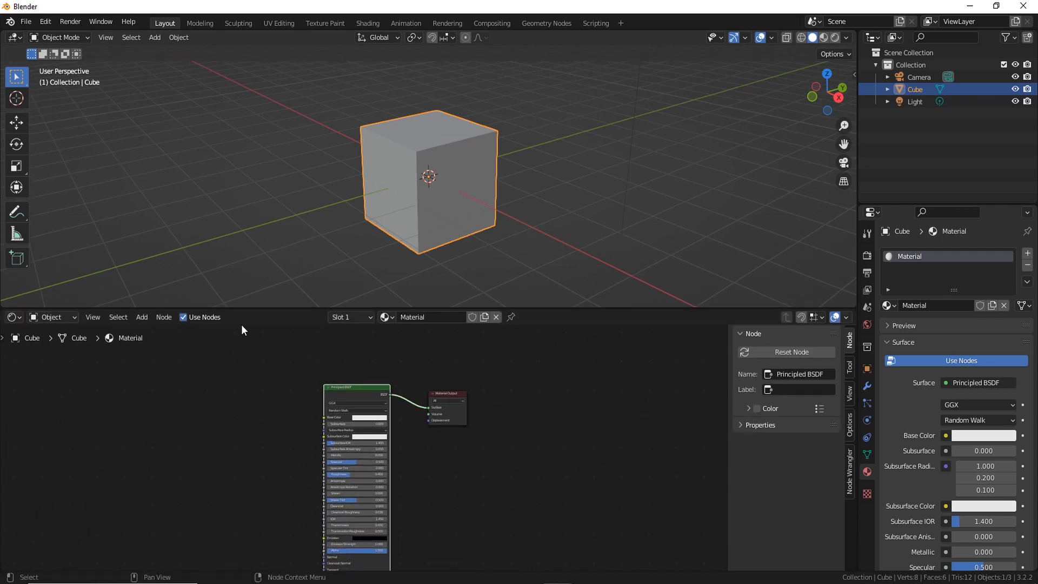
Search the add-on preferences for "nod" to check the Node Wrangler add-on, and close the preferences
{"action": "left_click", "coordinate": [47, 24]}
{"action": "left_click", "coordinate": [65, 197]}
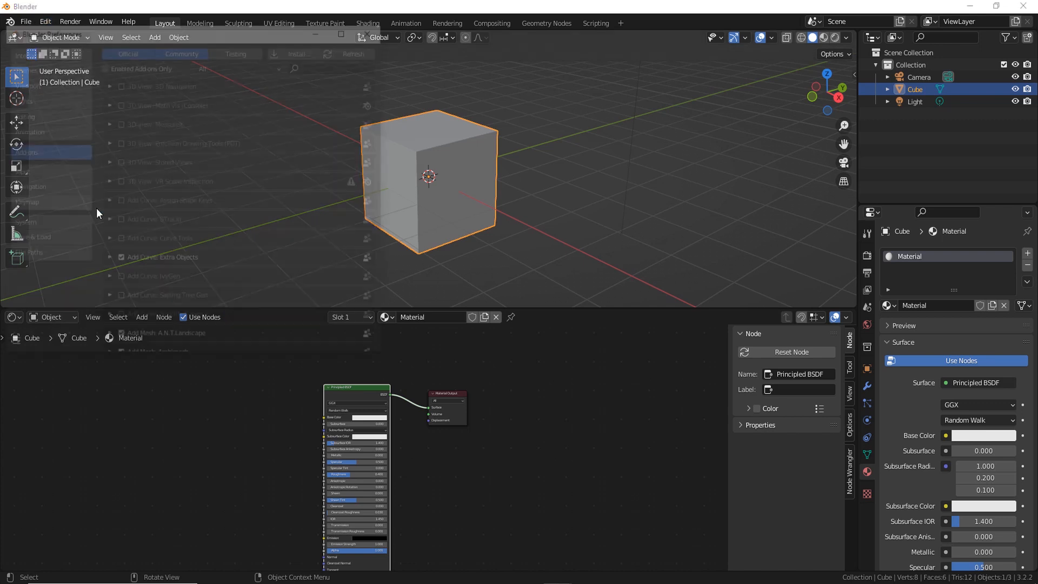
{"action": "left_click", "coordinate": [379, 98]}
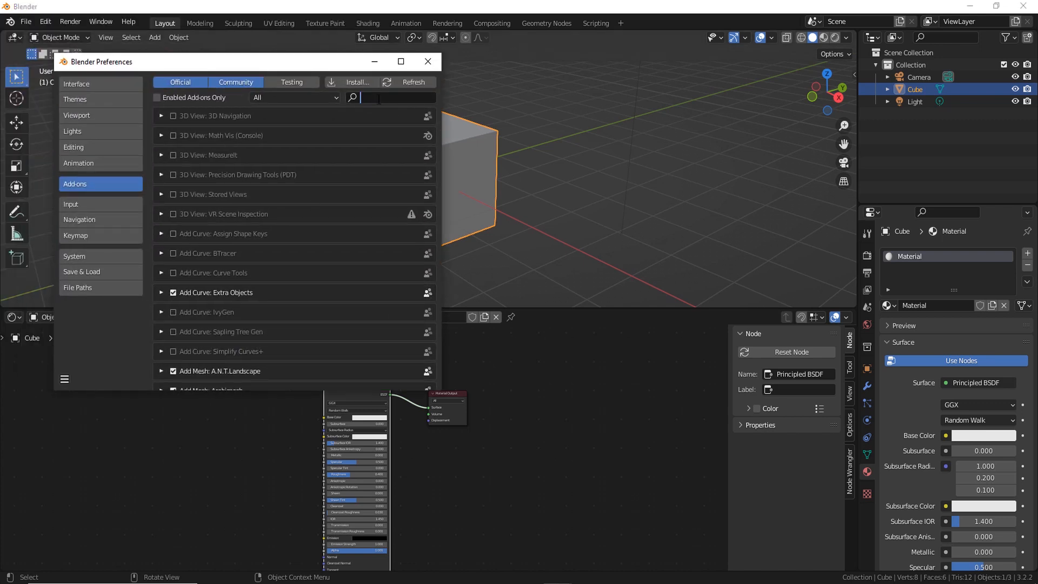
{"action": "type", "text": "r"}
{"action": "type", "text": "od"}
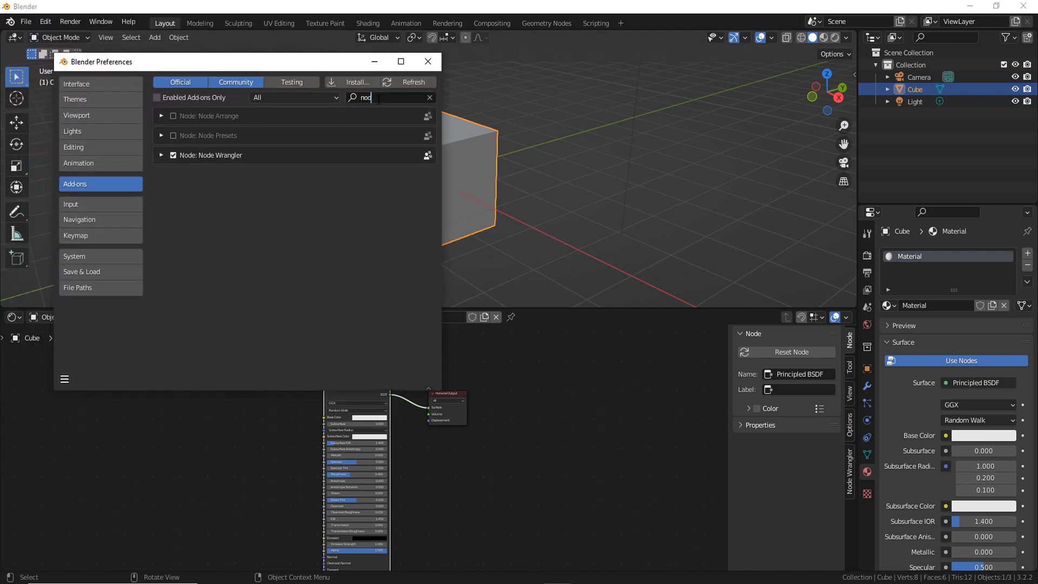
{"action": "left_click", "coordinate": [181, 207]}
{"action": "left_click", "coordinate": [428, 61]}
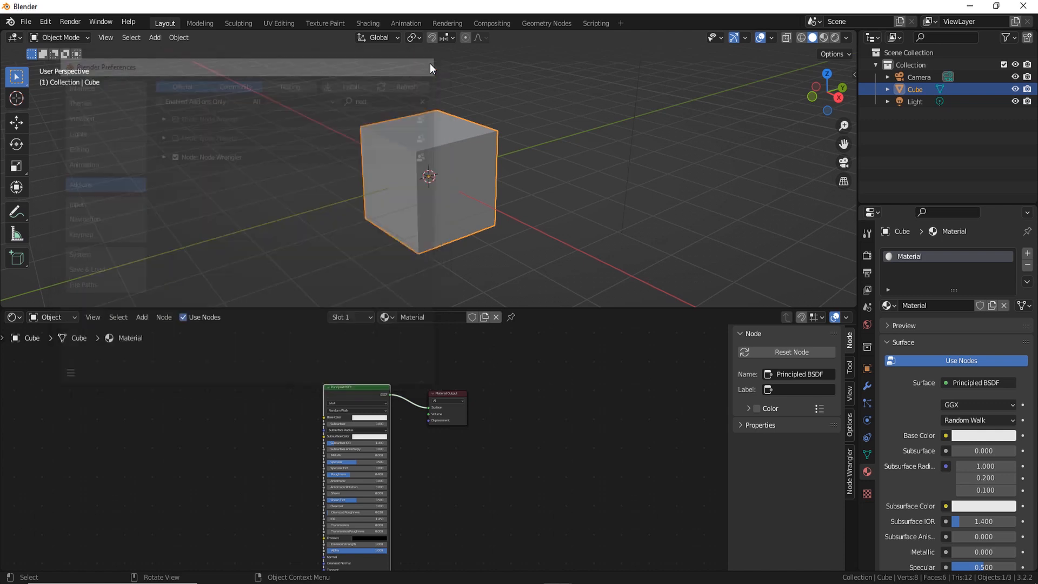
Run Node Wrangler's Principled Texture Setup on the Principled BSDF with all four aerial_rocks_02 maps from the aerial_rocks_02_4k.blend textures folder in Downloads
{"action": "scroll", "coordinate": [434, 471], "scroll_direction": "up", "scroll_amount": 1}
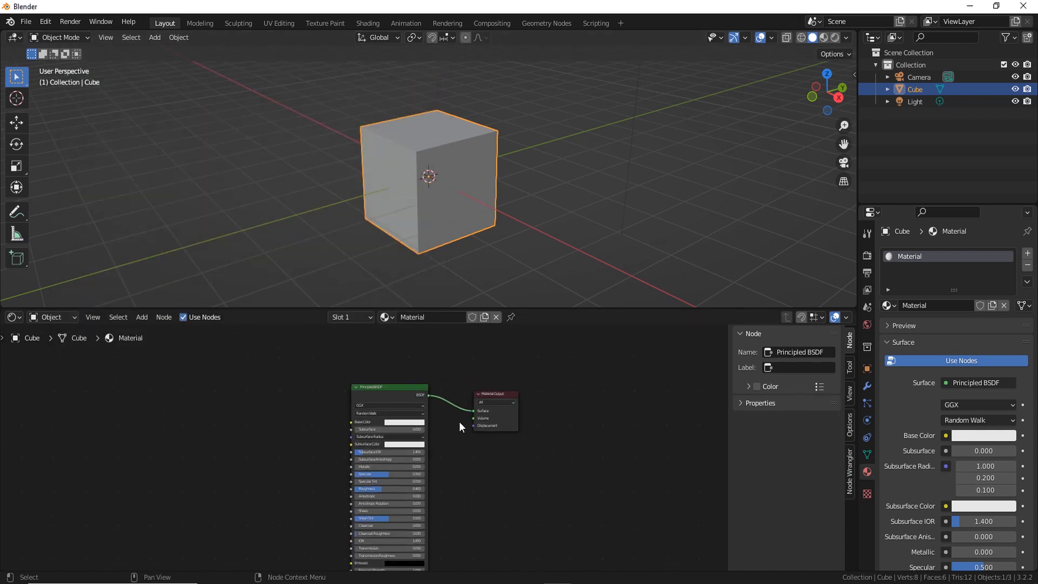
{"action": "left_click_drag", "start_coordinate": [405, 387], "coordinate": [403, 388]}
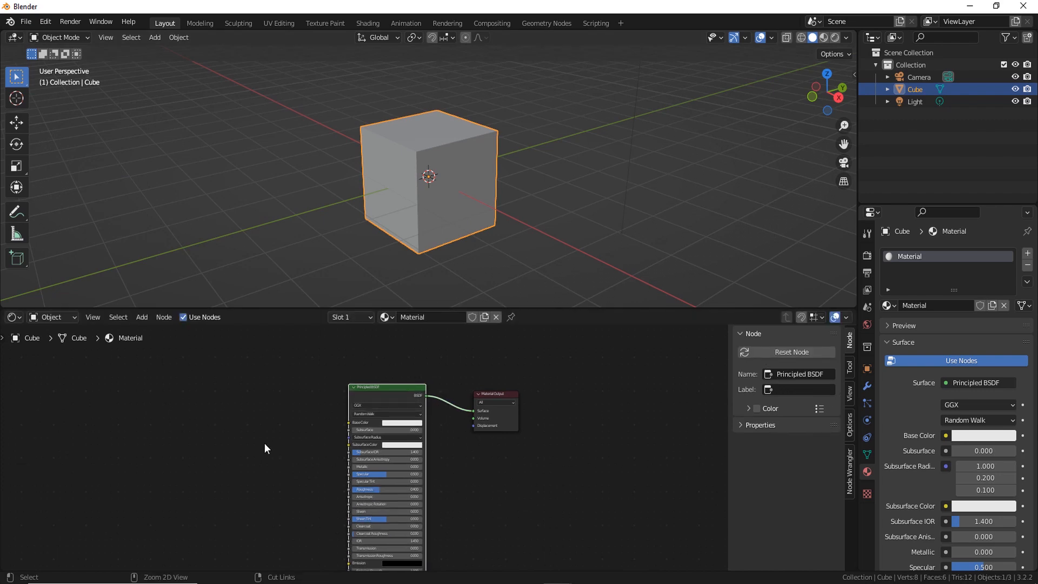
{"action": "key", "text": "ctrl+shift+t"}
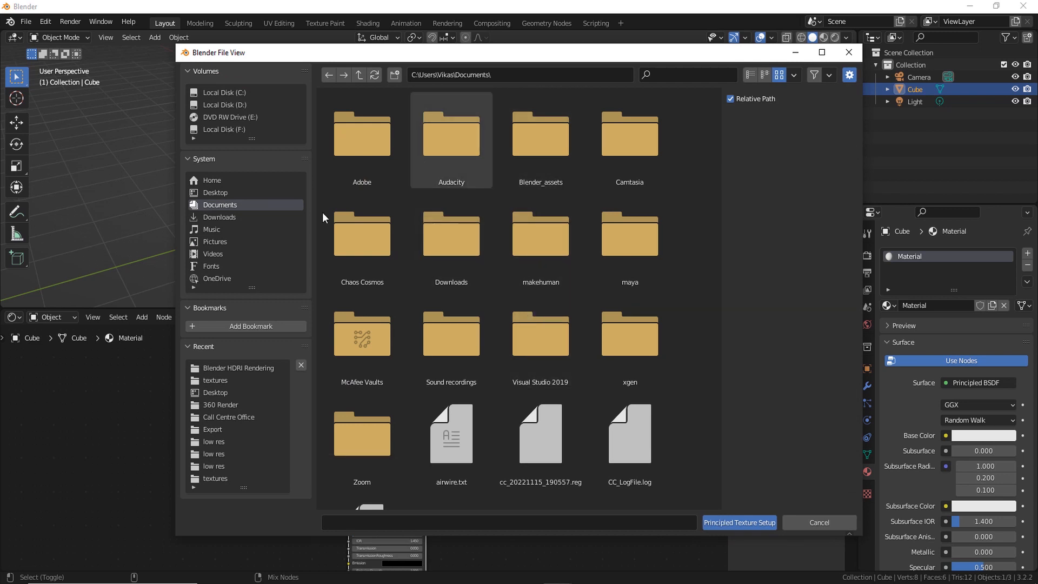
{"action": "left_click", "coordinate": [221, 216]}
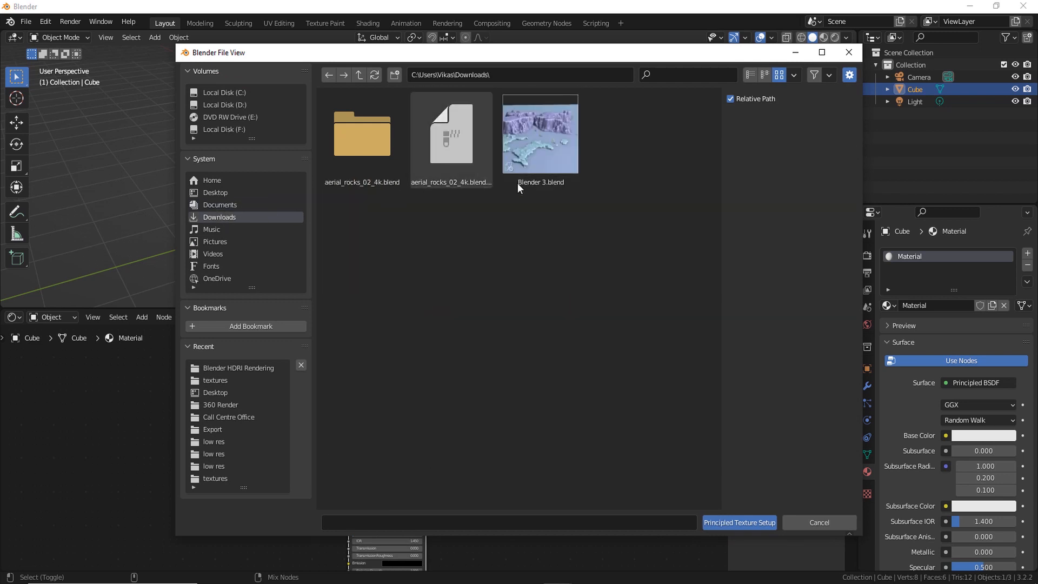
{"action": "double_click", "coordinate": [371, 145]}
{"action": "double_click", "coordinate": [368, 139]}
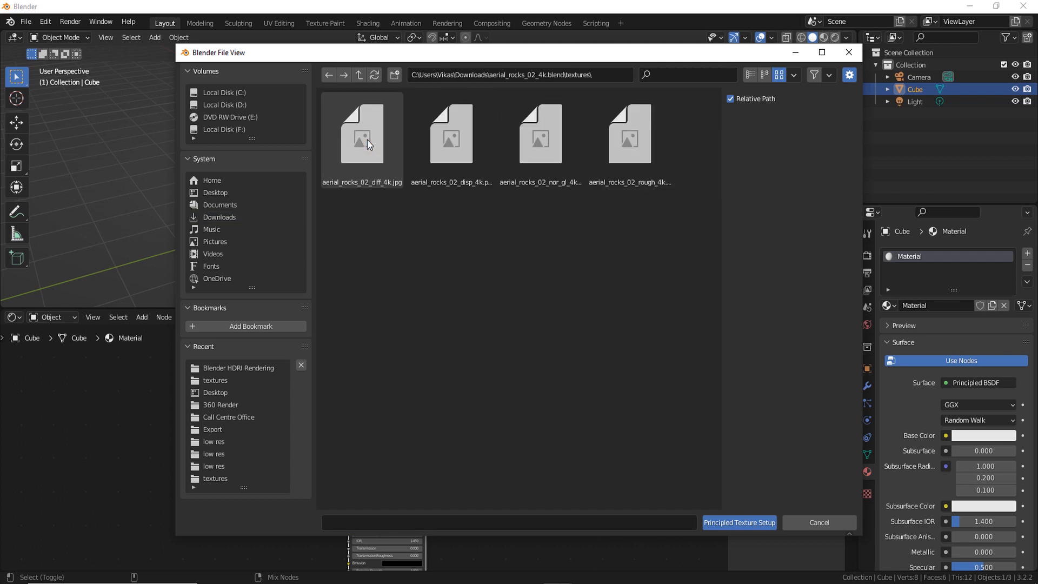
{"action": "left_click_drag", "start_coordinate": [681, 273], "coordinate": [347, 93]}
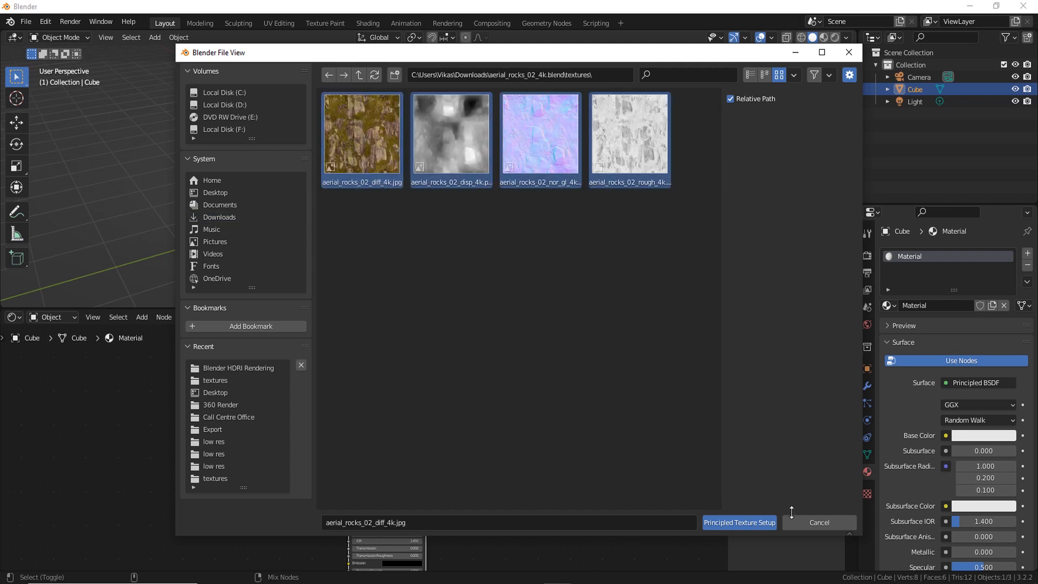
{"action": "left_click", "coordinate": [753, 523]}
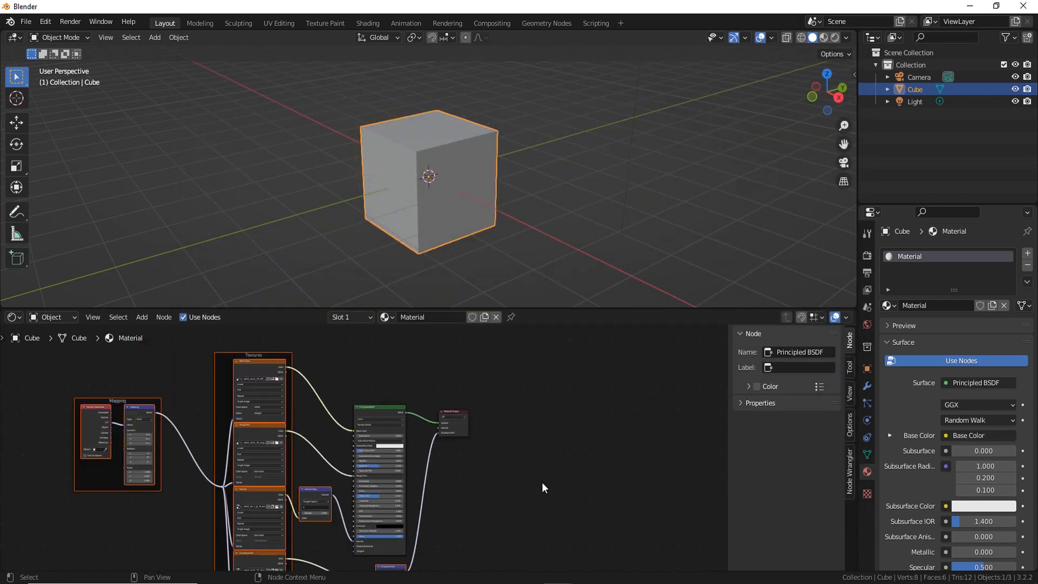
Enlarge the Shader Editor slightly to show the full node tree, and display the cube in Material Preview shading
{"action": "scroll", "coordinate": [542, 483], "scroll_direction": "down", "scroll_amount": 2}
{"action": "middle_click_drag", "start_coordinate": [493, 501], "coordinate": [506, 472]}
{"action": "scroll", "coordinate": [505, 472], "scroll_direction": "up", "scroll_amount": 1}
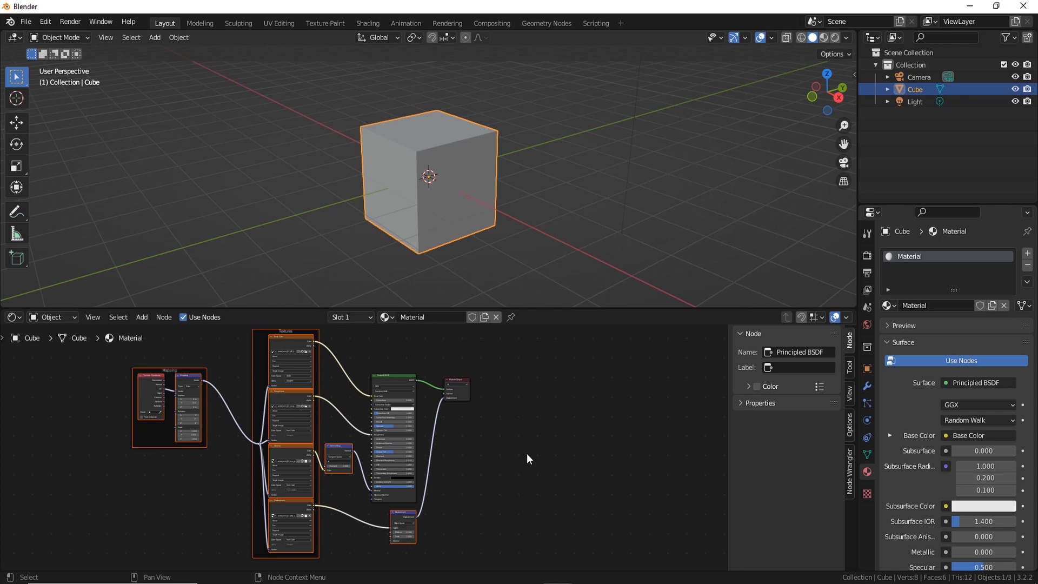
{"action": "left_click", "coordinate": [587, 309]}
{"action": "left_click_drag", "start_coordinate": [587, 307], "coordinate": [587, 295]}
{"action": "middle_click_drag", "start_coordinate": [495, 352], "coordinate": [511, 369]}
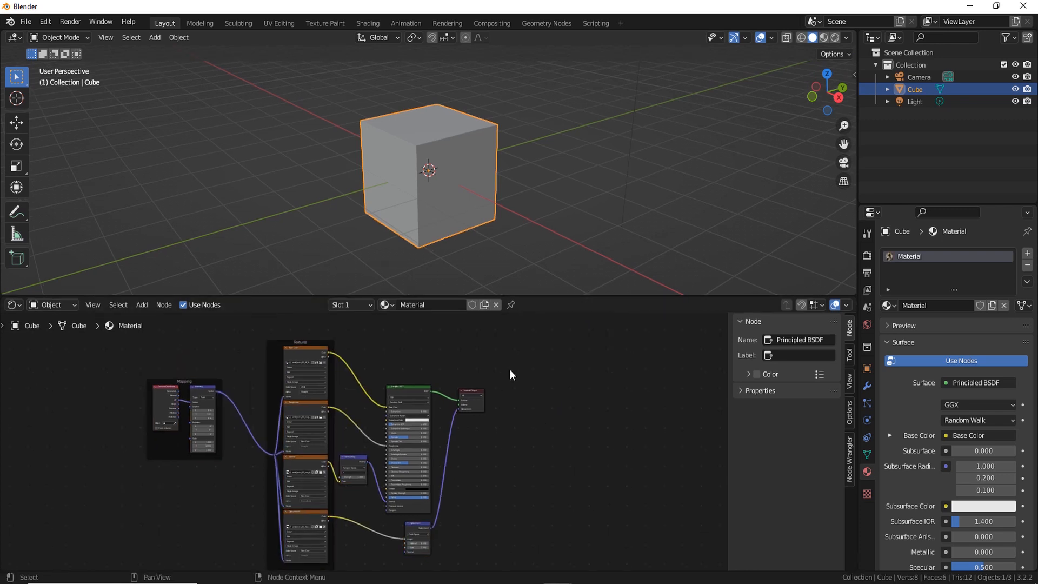
{"action": "key", "text": "a"}
{"action": "key", "text": "z"}
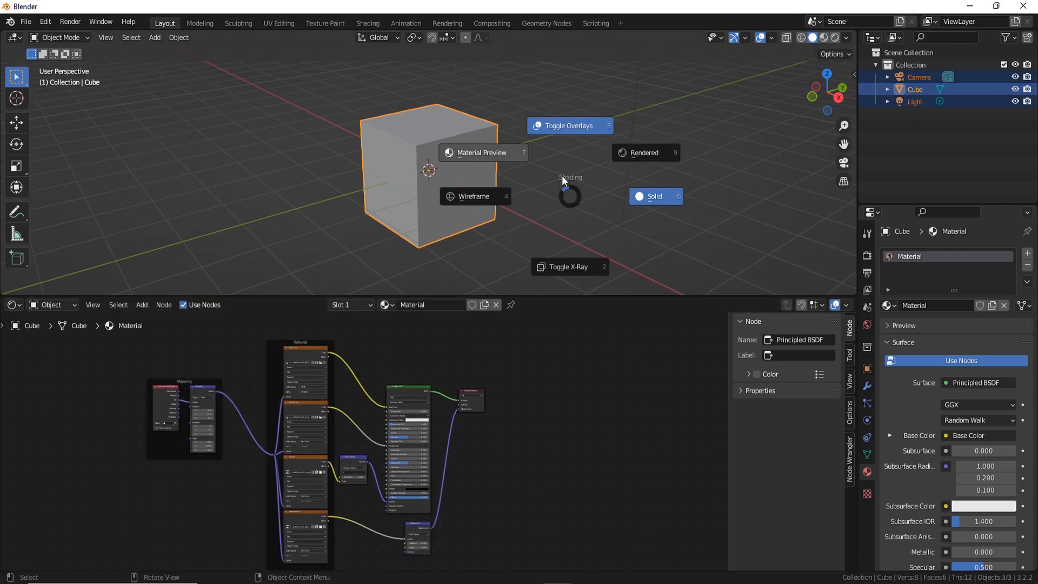
{"action": "left_click", "coordinate": [487, 155]}
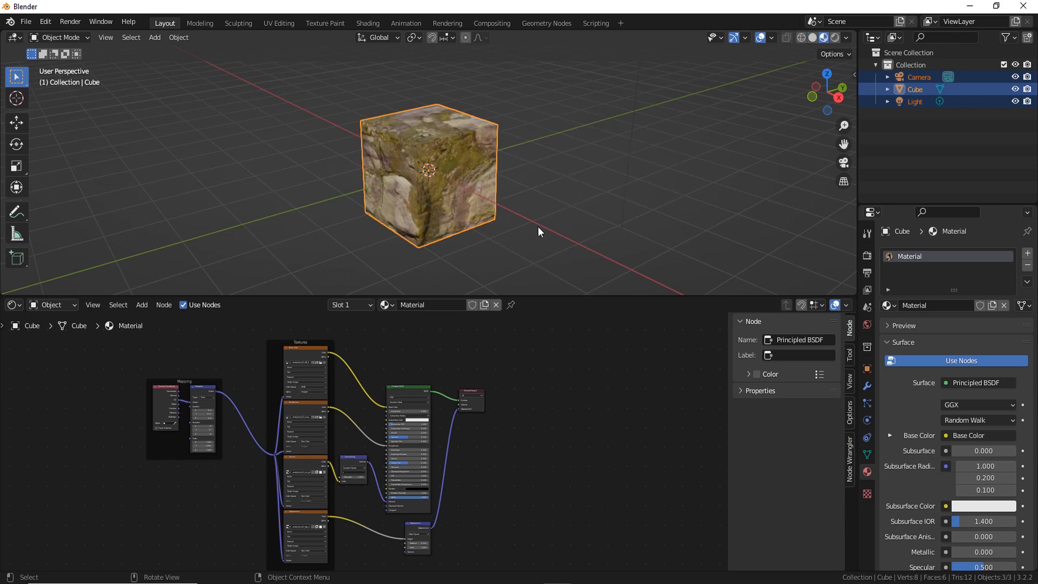
{"action": "middle_click_drag", "start_coordinate": [536, 236], "coordinate": [292, 213]}
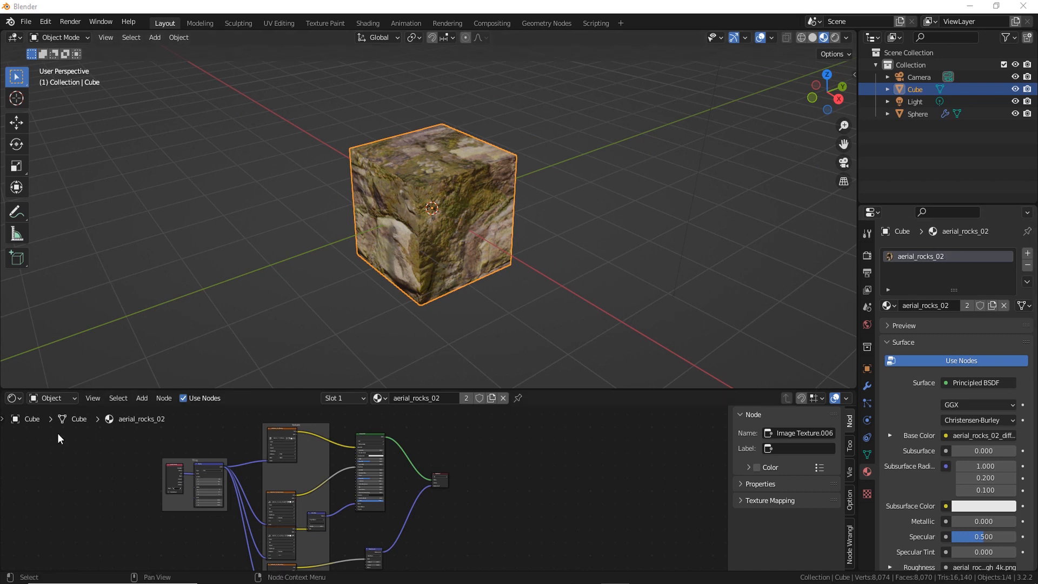
Turn the Shader Editor into an Asset Browser and mark the cube's aerial_rocks_02 material as an asset
{"action": "left_click", "coordinate": [19, 400]}
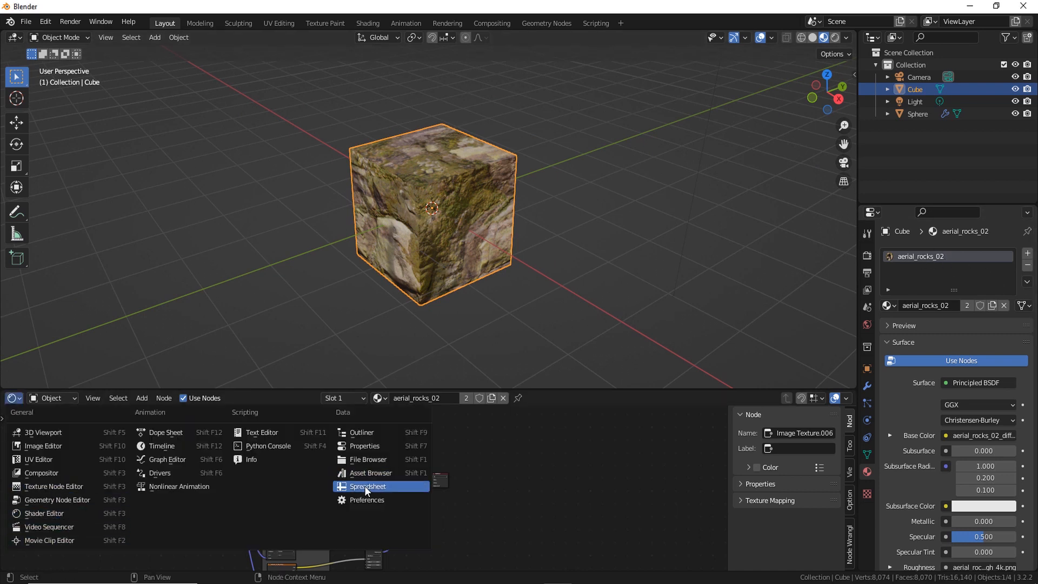
{"action": "left_click", "coordinate": [369, 471]}
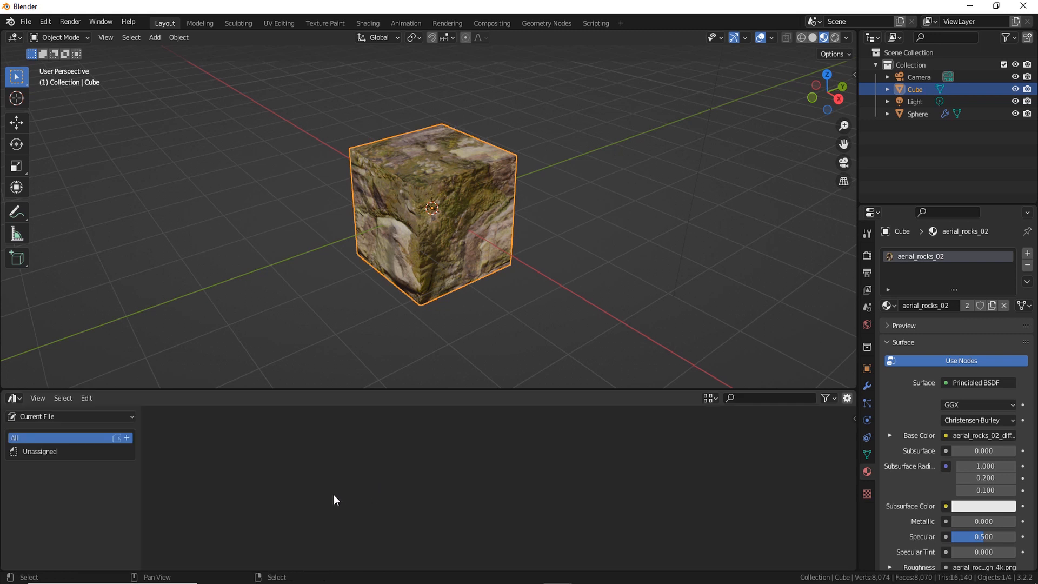
{"action": "left_click", "coordinate": [319, 287]}
{"action": "left_click", "coordinate": [490, 249]}
{"action": "right_click", "coordinate": [928, 275]}
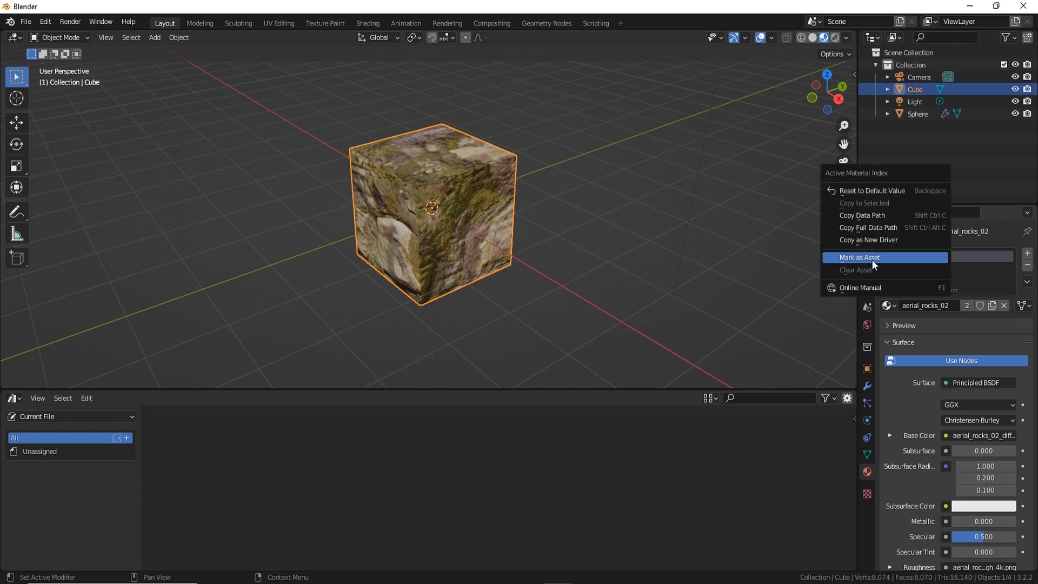
{"action": "left_click", "coordinate": [858, 258]}
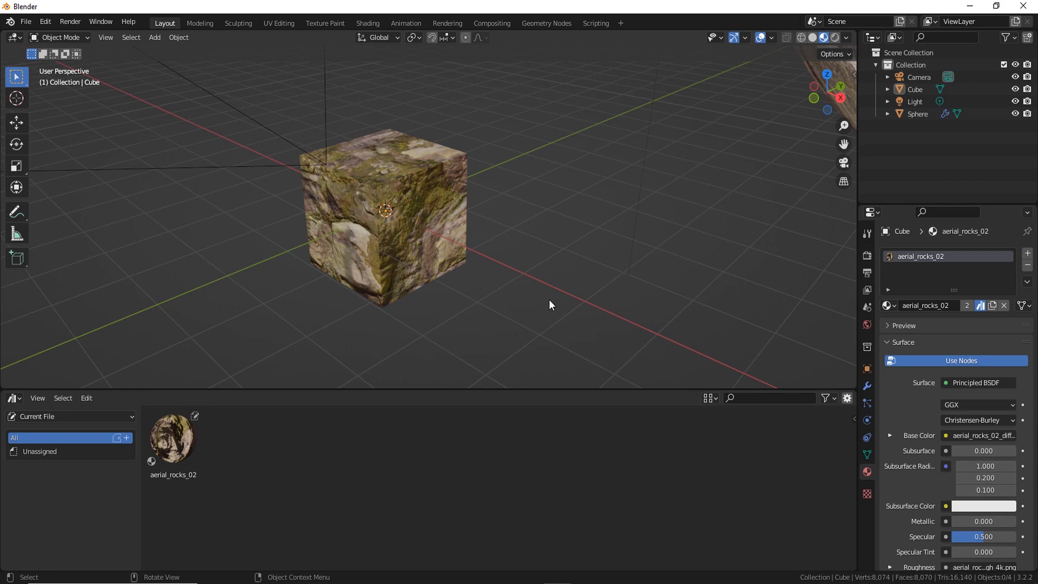
Copy the gold sphere from the HDRI.blend window and paste it into the scene with the aerial rocks cube
{"action": "scroll", "coordinate": [549, 299], "scroll_direction": "down", "scroll_amount": 1}
{"action": "scroll", "coordinate": [519, 306], "scroll_direction": "up", "scroll_amount": 1}
{"action": "mouse_move", "coordinate": [549, 579]}
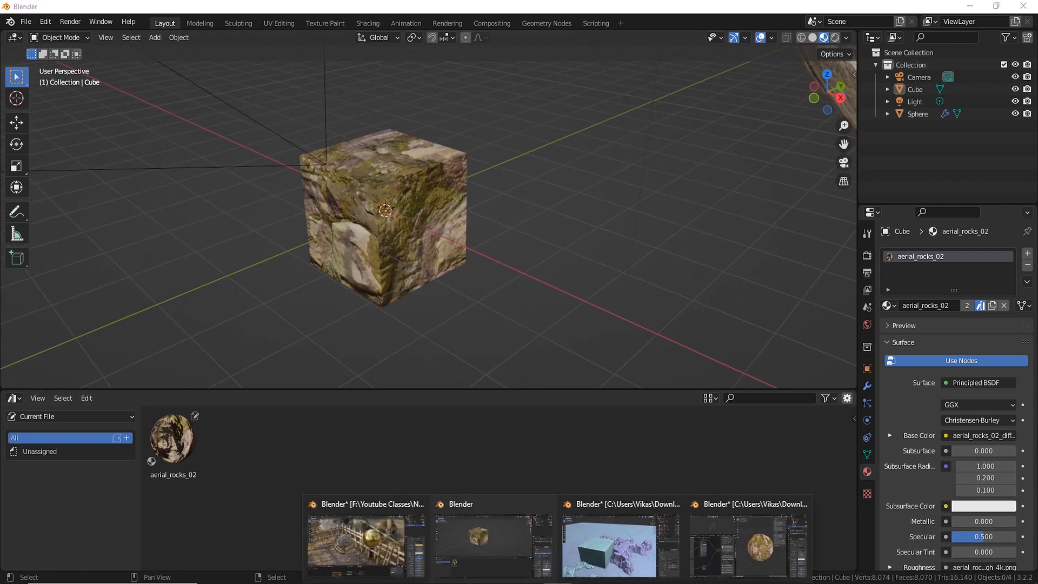
{"action": "left_click", "coordinate": [366, 537]}
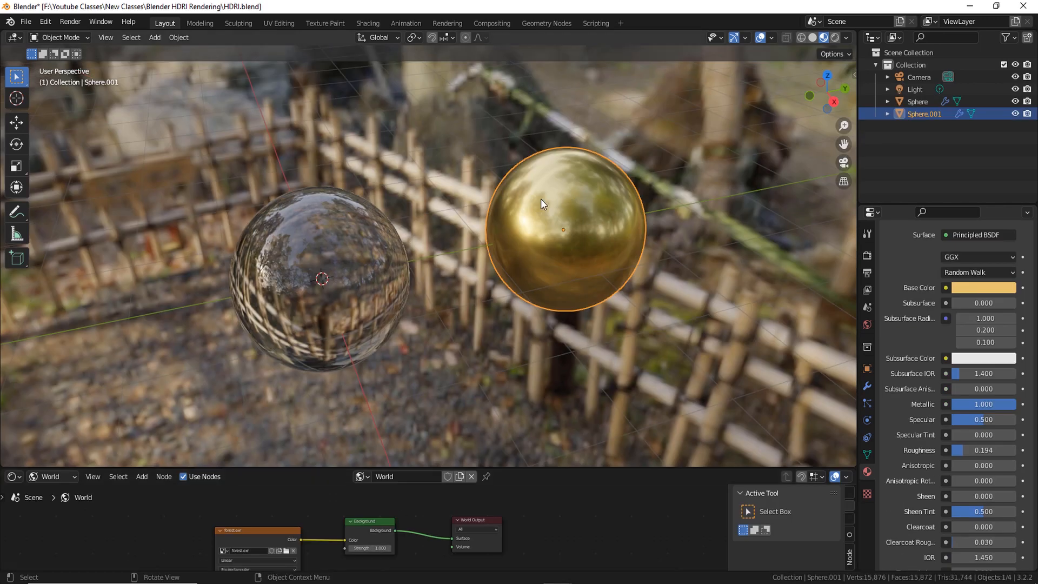
{"action": "key", "text": "ctrl+c"}
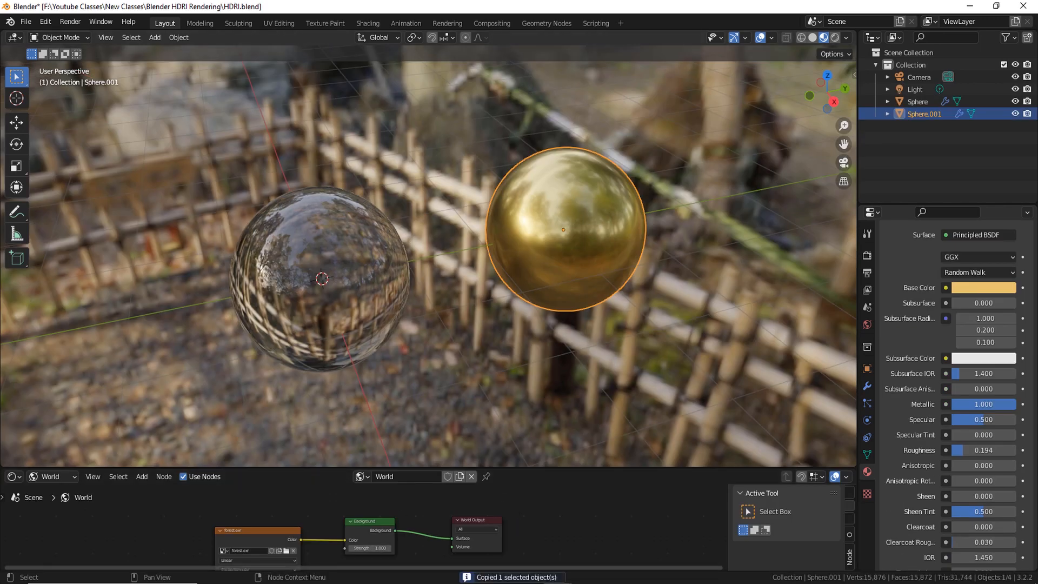
{"action": "left_click", "coordinate": [549, 578]}
{"action": "left_click", "coordinate": [493, 538]}
{"action": "key", "text": "ctrl+v"}
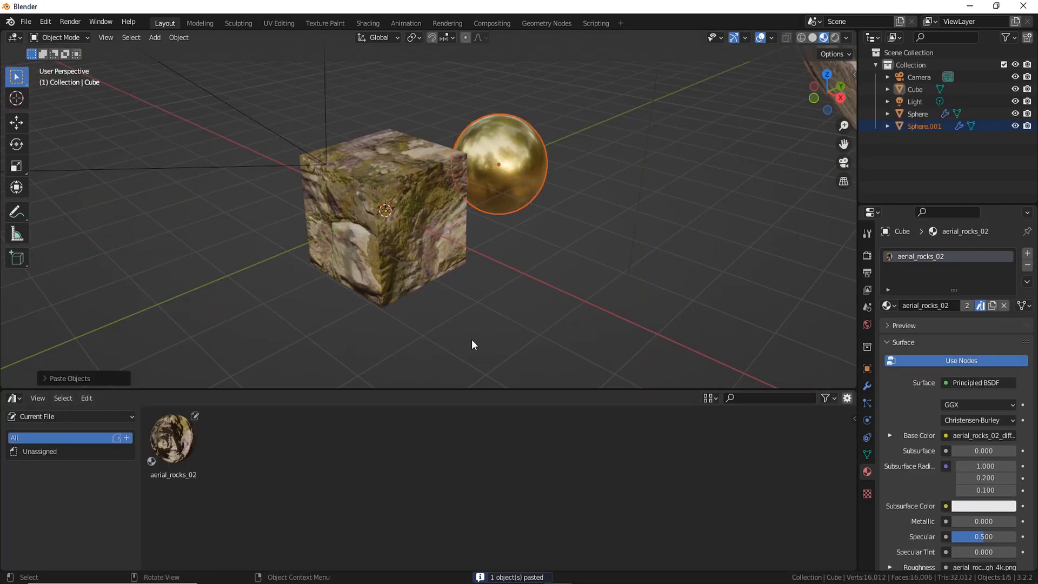
Rename the pasted sphere's material to Gold and mark it as an asset
{"action": "scroll", "coordinate": [470, 340], "scroll_direction": "down", "scroll_amount": 4}
{"action": "scroll", "coordinate": [429, 317], "scroll_direction": "up", "scroll_amount": 3}
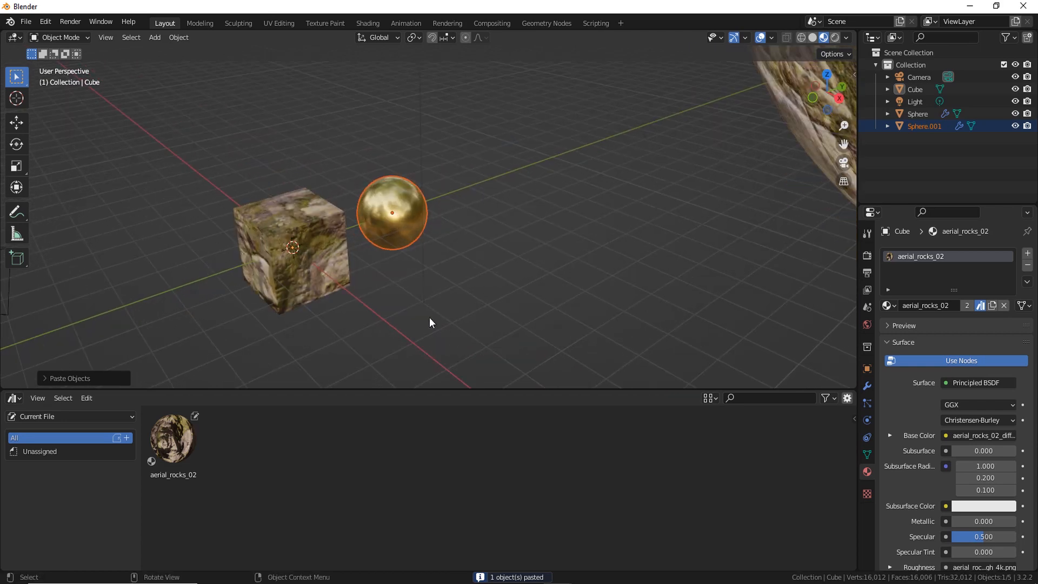
{"action": "left_click", "coordinate": [410, 222]}
{"action": "scroll", "coordinate": [388, 250], "scroll_direction": "up", "scroll_amount": 3}
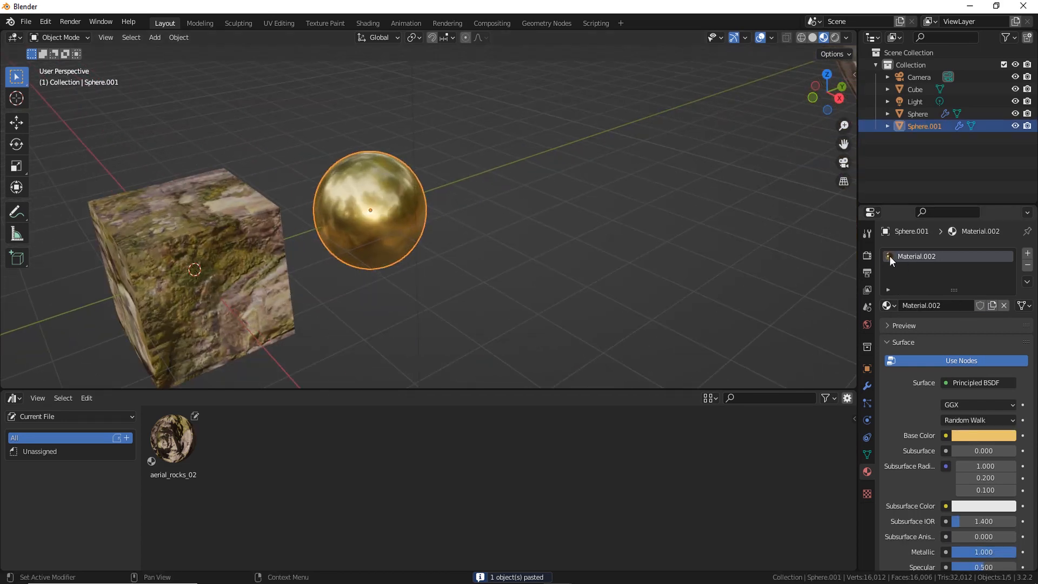
{"action": "double_click", "coordinate": [915, 256]}
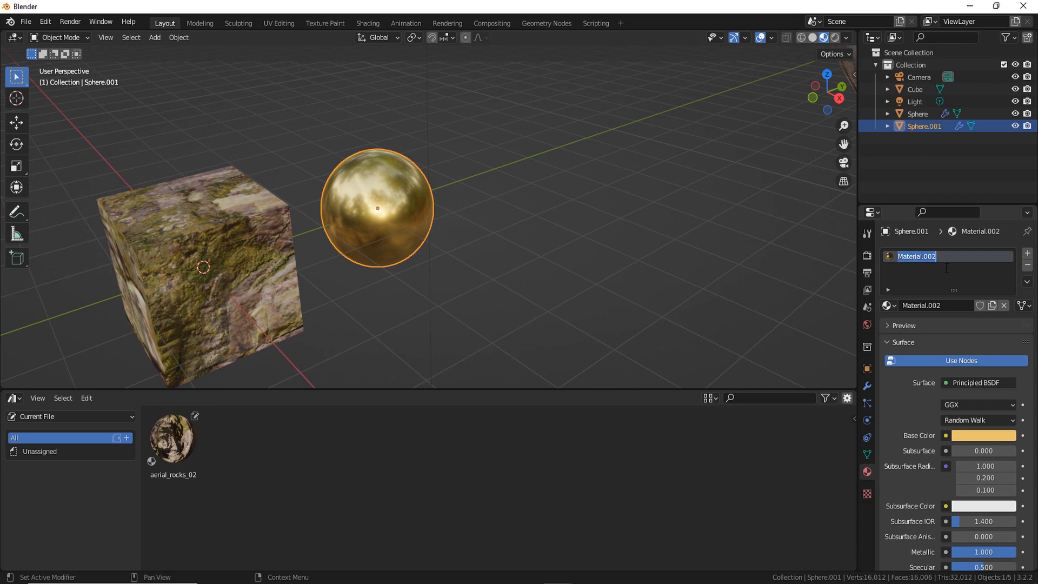
{"action": "type", "text": "Gold"}
{"action": "key", "text": "Return"}
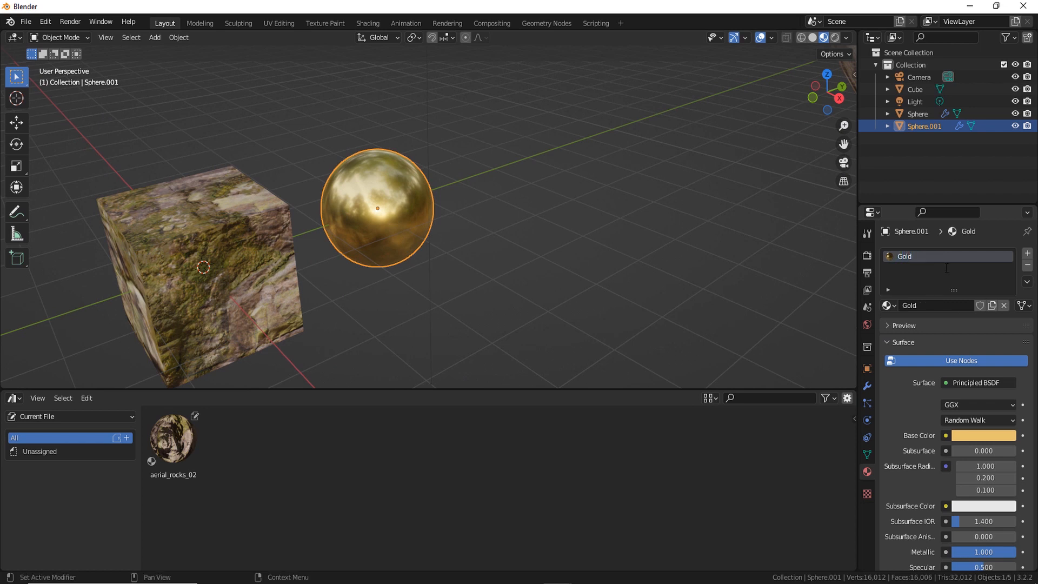
{"action": "scroll", "coordinate": [815, 316], "scroll_direction": "up", "scroll_amount": 3}
{"action": "right_click", "coordinate": [902, 255]}
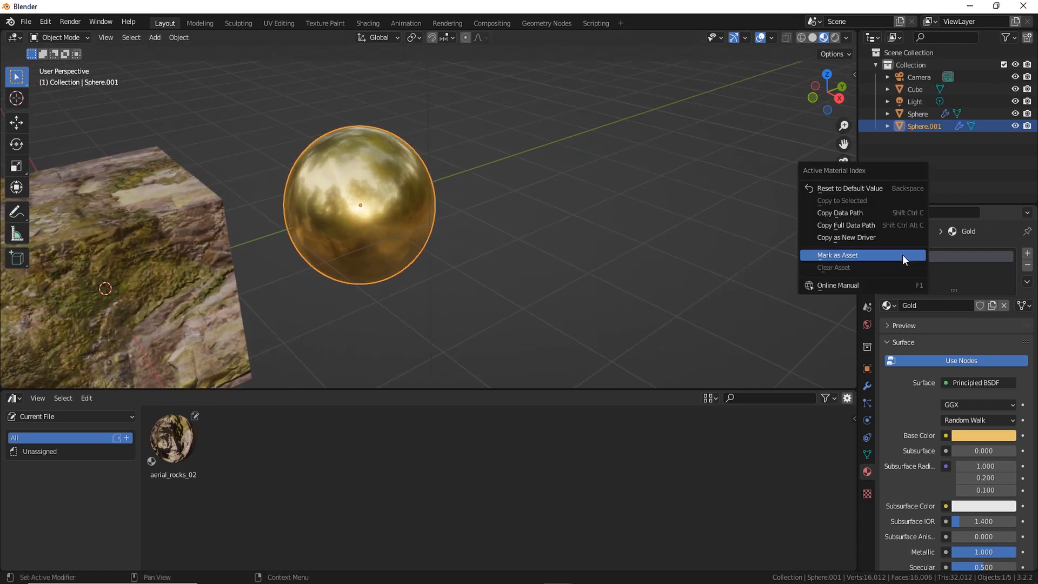
{"action": "left_click", "coordinate": [836, 255]}
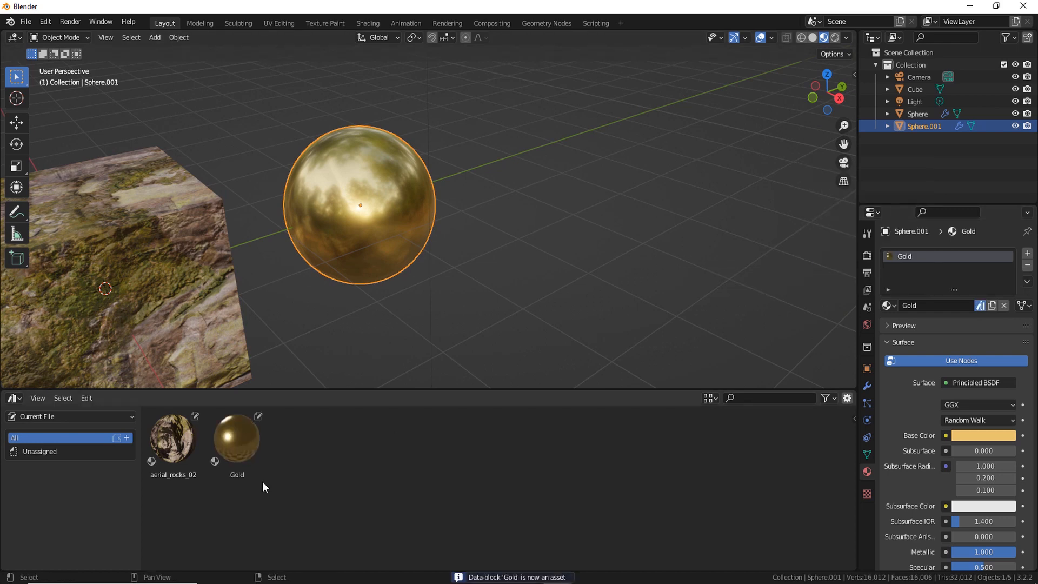
Delete the oversized rock-textured sphere from the scene, keeping the cube and the gold sphere
{"action": "scroll", "coordinate": [401, 238], "scroll_direction": "down", "scroll_amount": 7}
{"action": "middle_click_drag", "start_coordinate": [644, 271], "coordinate": [617, 290], "text": "shift"}
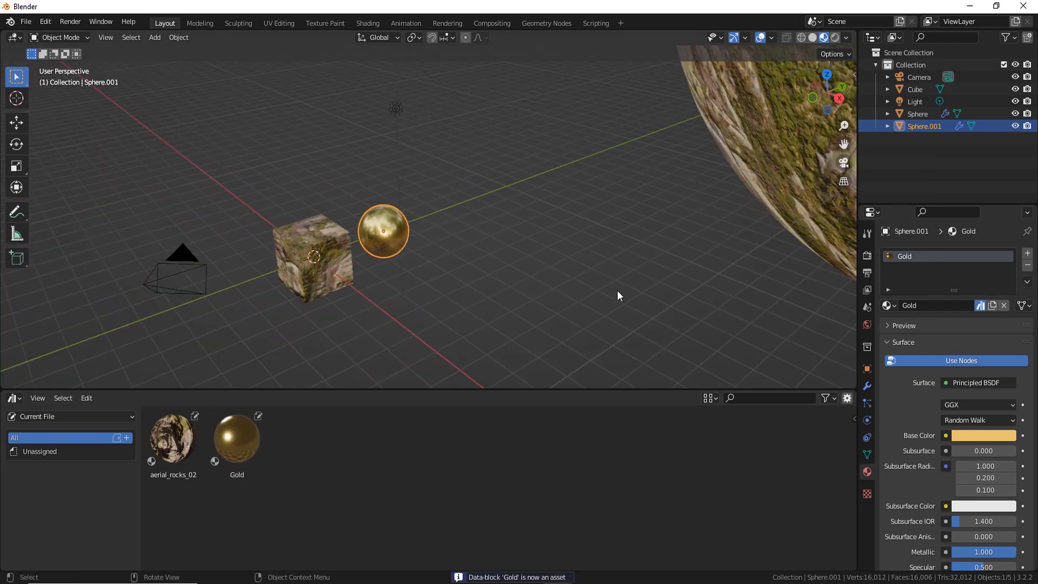
{"action": "left_click", "coordinate": [617, 290]}
{"action": "scroll", "coordinate": [653, 260], "scroll_direction": "down", "scroll_amount": 4}
{"action": "left_click", "coordinate": [719, 232]}
{"action": "key", "text": "Delete"}
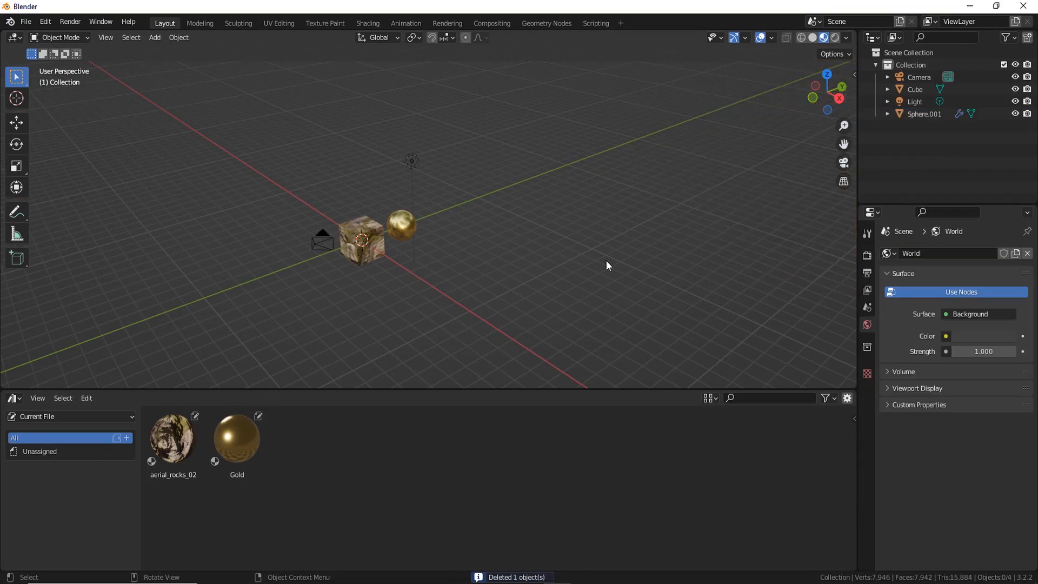
{"action": "scroll", "coordinate": [324, 303], "scroll_direction": "up", "scroll_amount": 5}
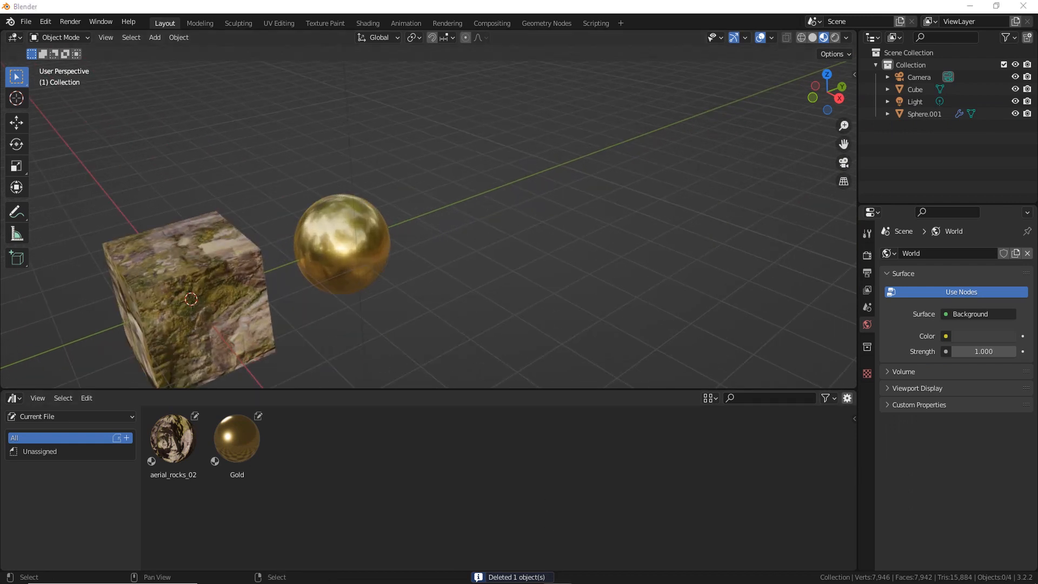
Copy the cube with the snow_01 material from the Blender 3.blend window and paste it into the asset scene
{"action": "left_click", "coordinate": [620, 540]}
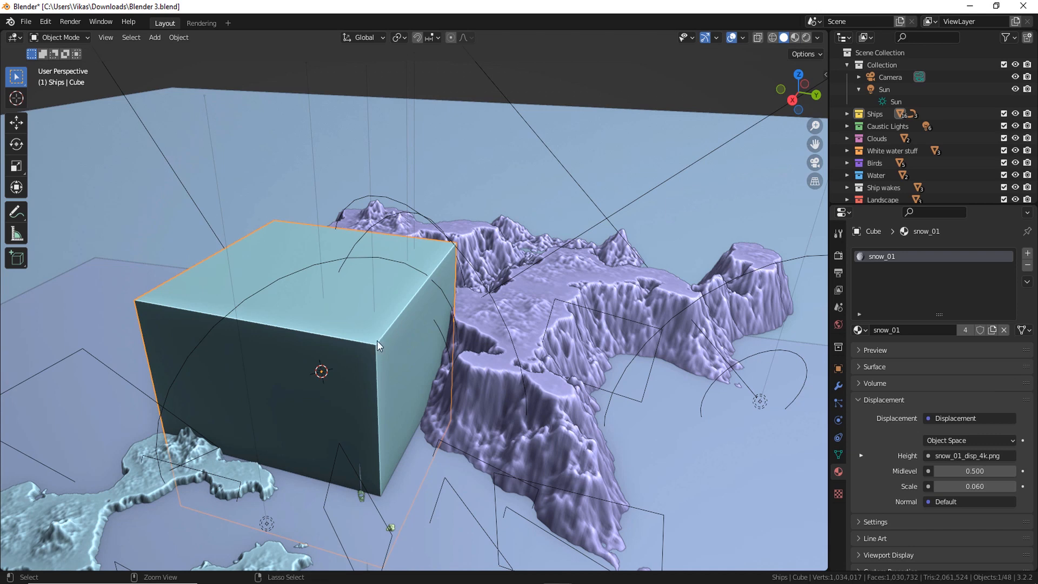
{"action": "key", "text": "ctrl+c"}
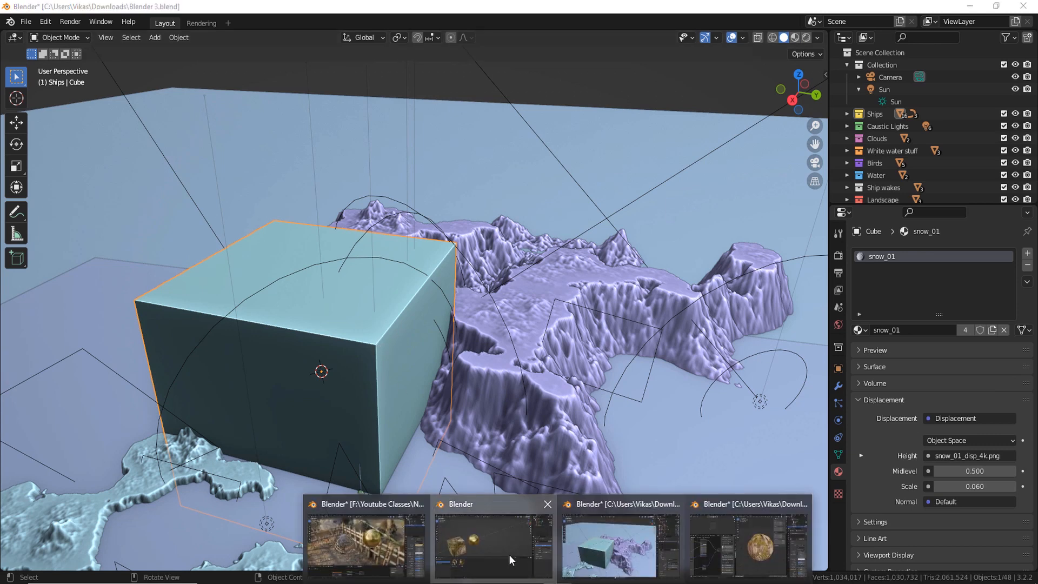
{"action": "left_click", "coordinate": [508, 546]}
{"action": "key", "text": "ctrl+v"}
Move the pasted snow cube clear of the rock cube, beyond the gold sphere
{"action": "scroll", "coordinate": [390, 313], "scroll_direction": "down", "scroll_amount": 5}
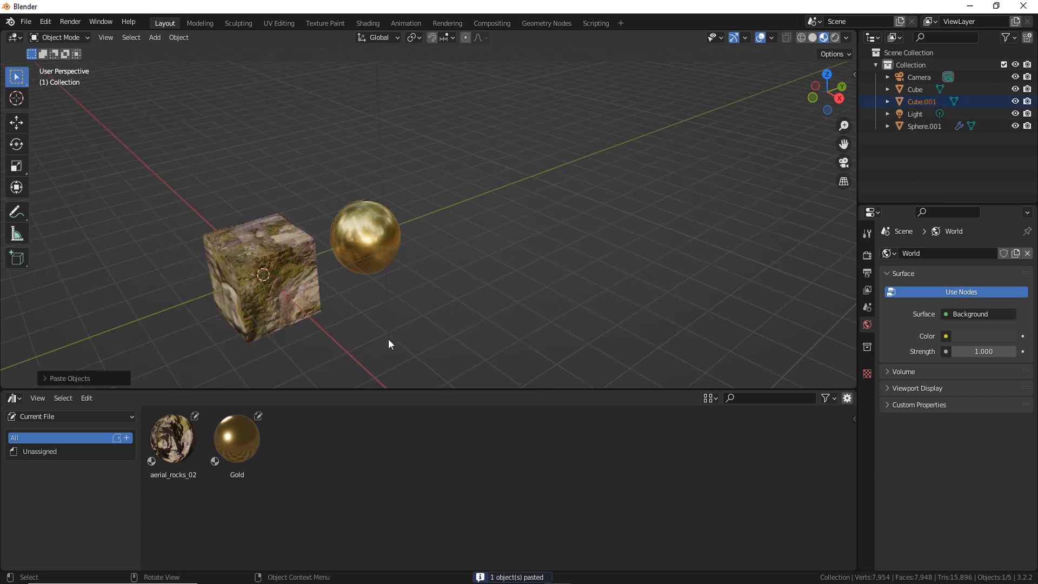
{"action": "key", "text": "g"}
{"action": "left_click", "coordinate": [616, 219]}
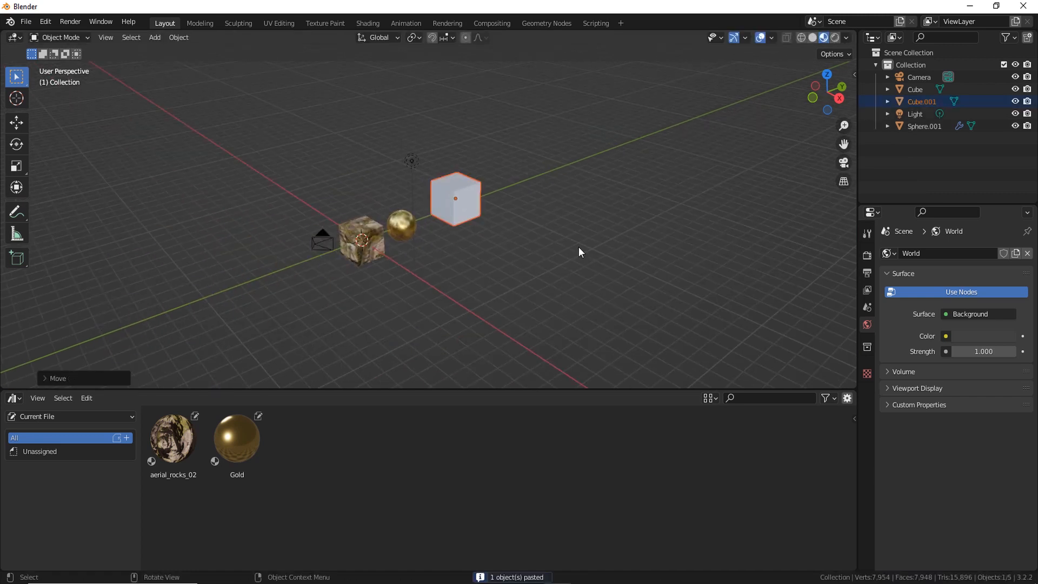
{"action": "scroll", "coordinate": [536, 289], "scroll_direction": "up", "scroll_amount": 4}
{"action": "left_click", "coordinate": [478, 241]}
{"action": "key", "text": "g"}
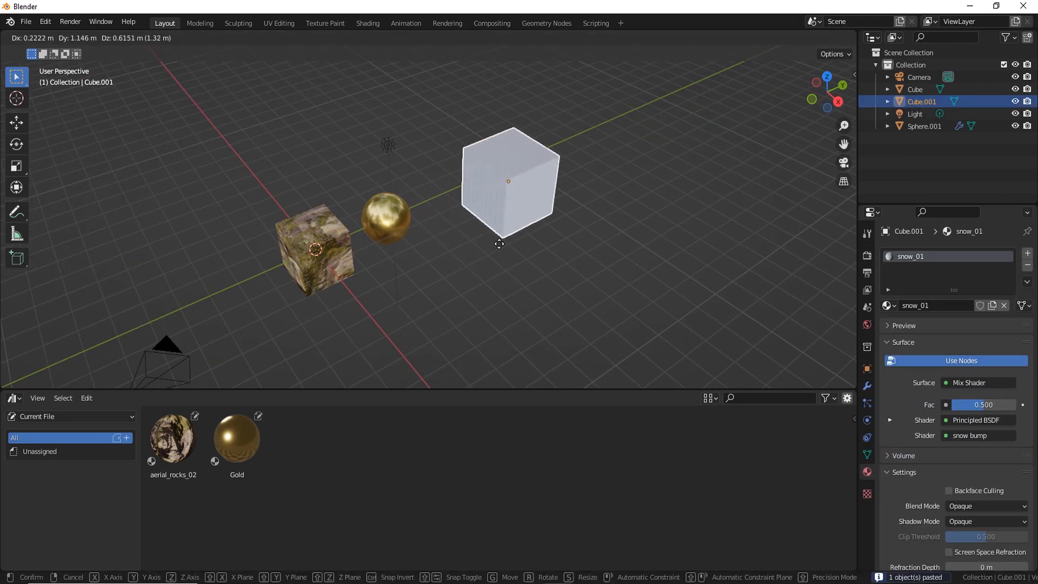
{"action": "left_click", "coordinate": [513, 203]}
{"action": "middle_click_drag", "start_coordinate": [513, 202], "coordinate": [521, 186]}
Rename the pasted cube's snow_01 material to Snow, mark it as an asset and select it in the Asset Browser
{"action": "double_click", "coordinate": [908, 259]}
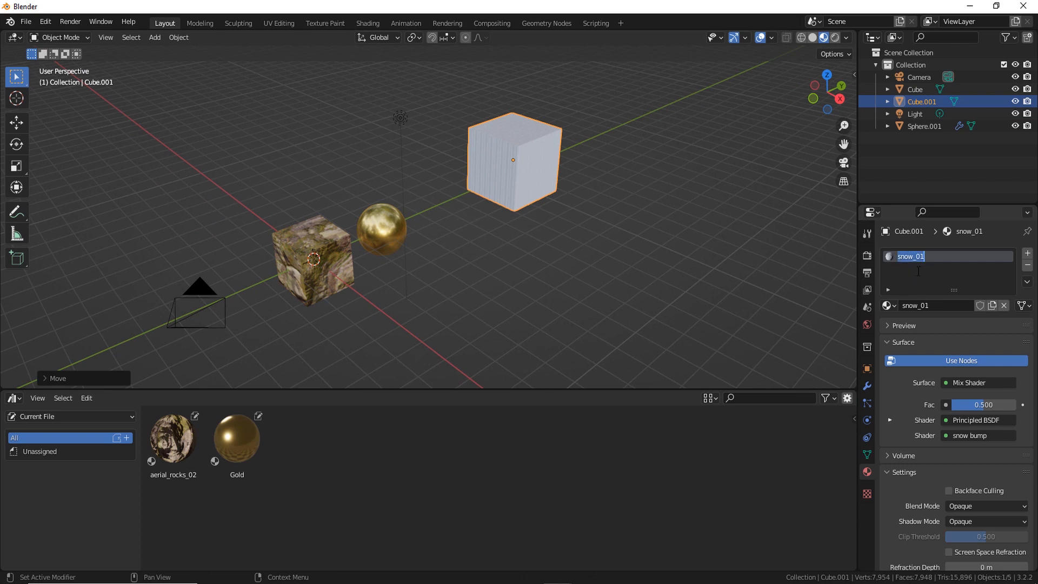
{"action": "type", "text": "Snow"}
{"action": "key", "text": "Return"}
{"action": "right_click", "coordinate": [903, 256]}
{"action": "left_click", "coordinate": [834, 256]}
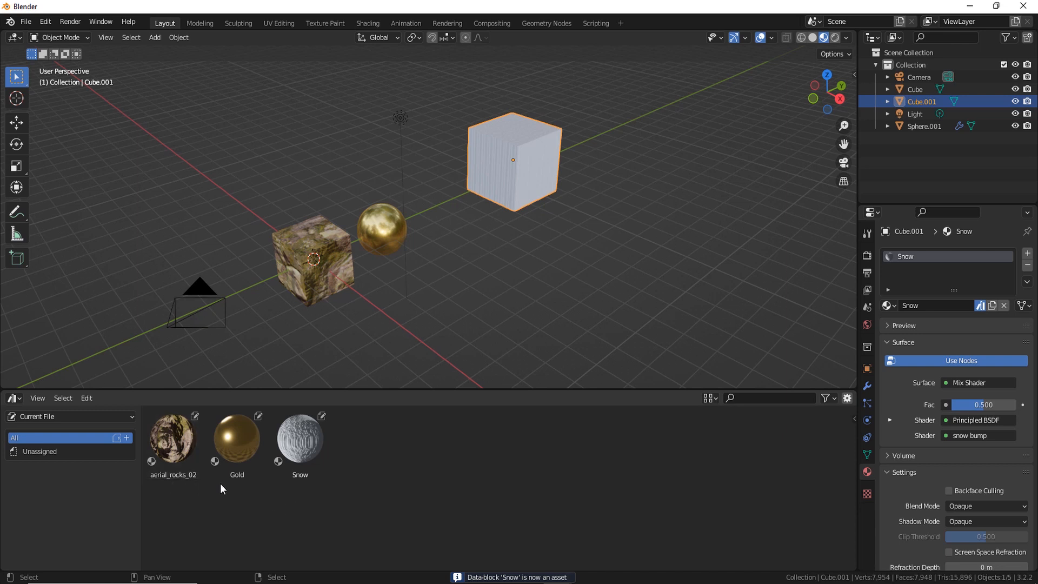
{"action": "left_click", "coordinate": [314, 470]}
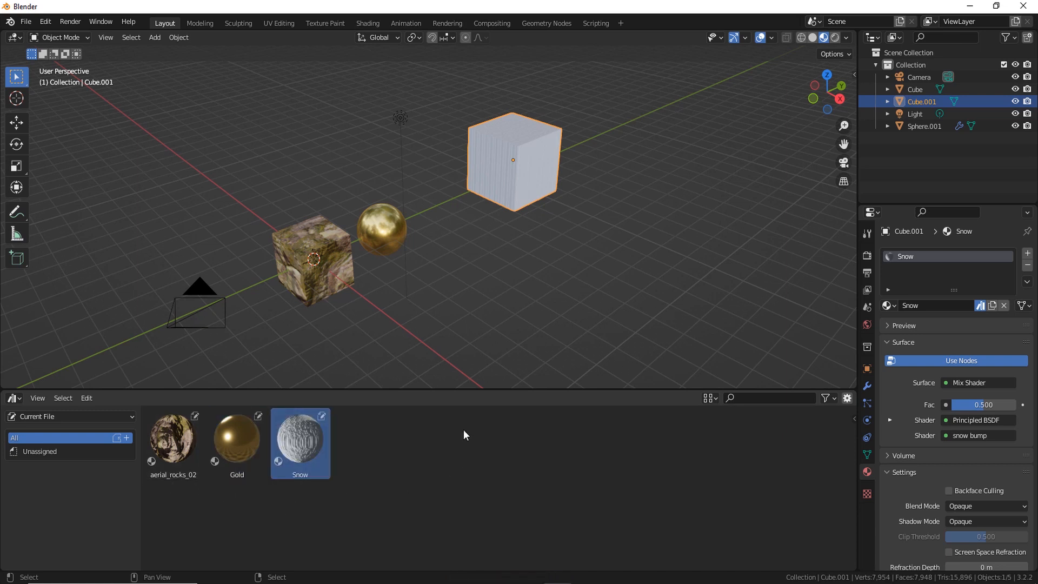
{"action": "middle_click_drag", "start_coordinate": [459, 336], "coordinate": [452, 336]}
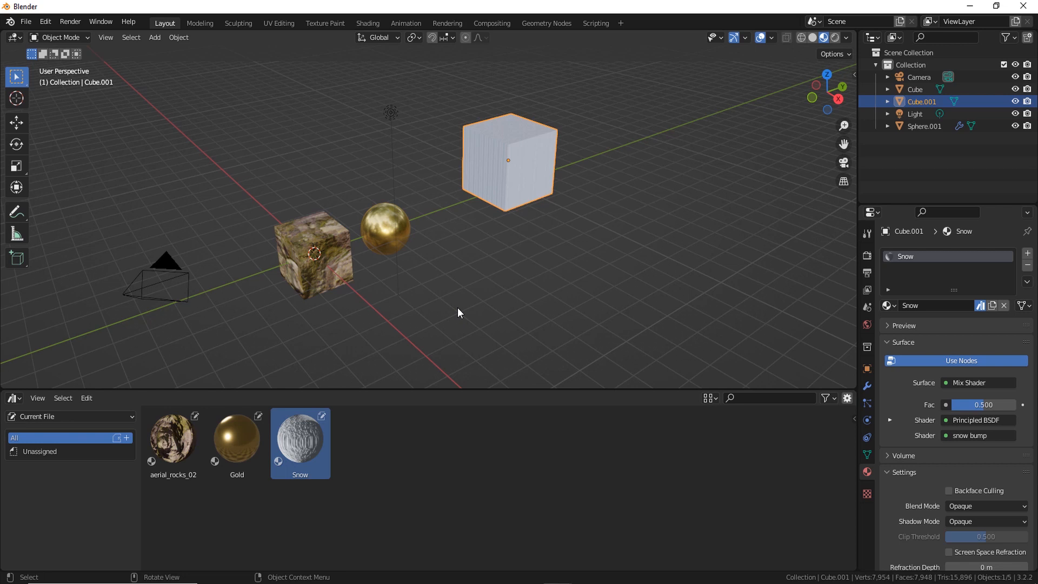
{"action": "left_click", "coordinate": [491, 316]}
{"action": "middle_click_drag", "start_coordinate": [491, 316], "coordinate": [579, 306]}
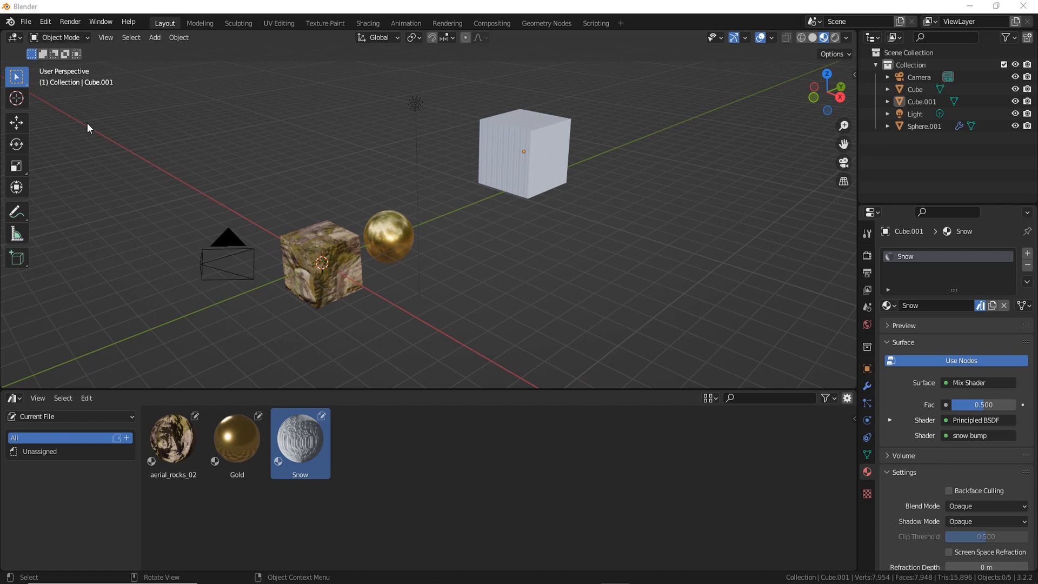
Browse for a new User Library path in the preferences and create a folder named Blender Assets on drive F:
{"action": "left_click", "coordinate": [43, 21]}
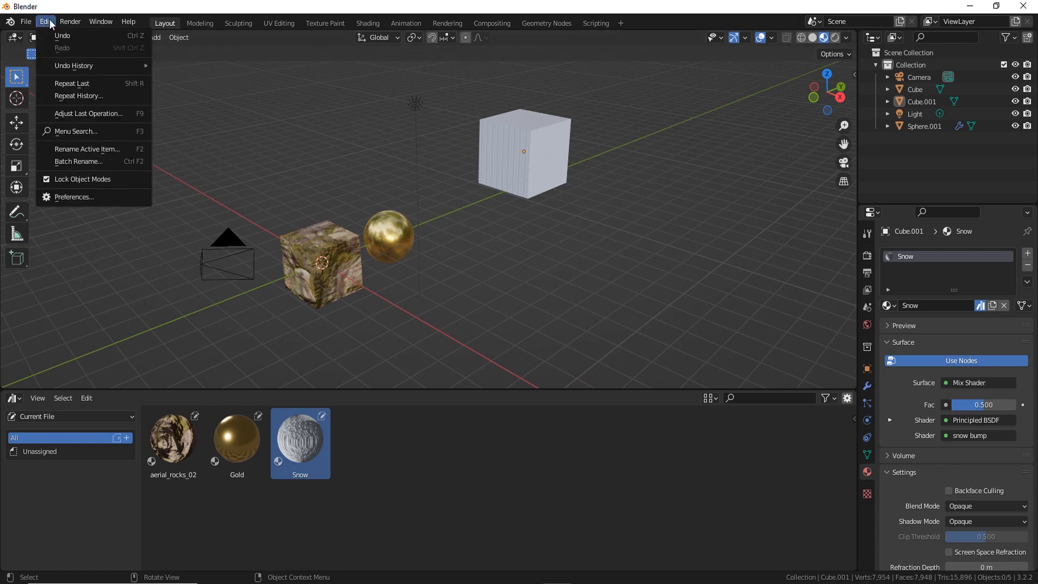
{"action": "left_click", "coordinate": [67, 197]}
{"action": "left_click_drag", "start_coordinate": [260, 29], "coordinate": [396, 53]}
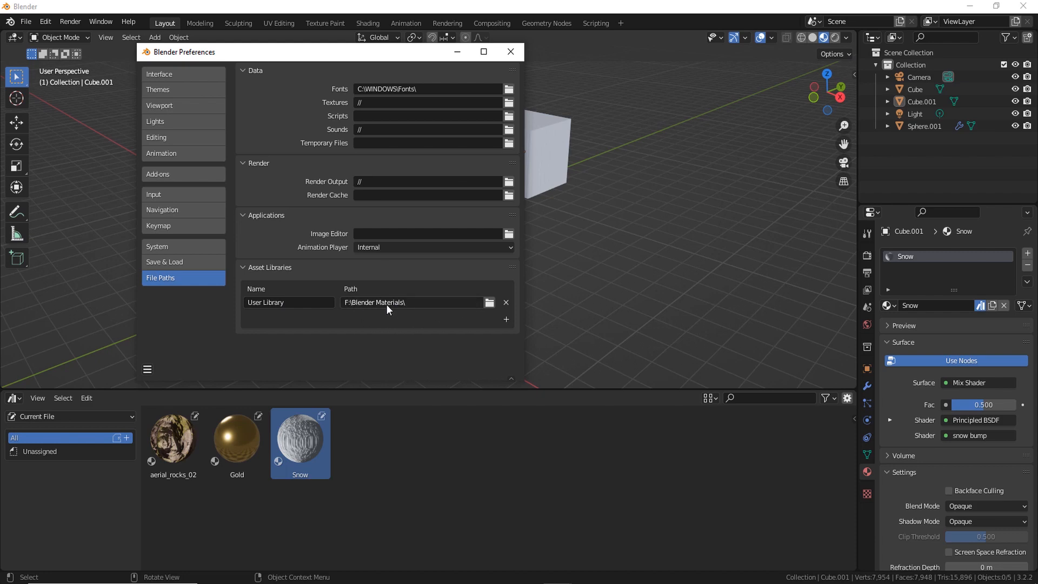
{"action": "left_click", "coordinate": [489, 304]}
{"action": "left_click_drag", "start_coordinate": [263, 8], "coordinate": [290, 24]}
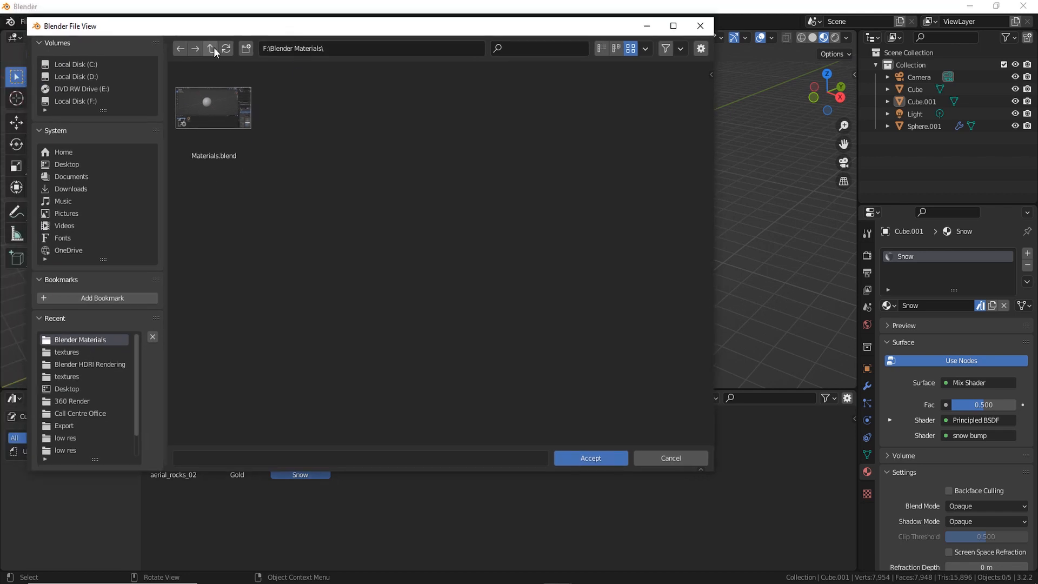
{"action": "left_click", "coordinate": [212, 48]}
{"action": "scroll", "coordinate": [547, 340], "scroll_direction": "down", "scroll_amount": 3}
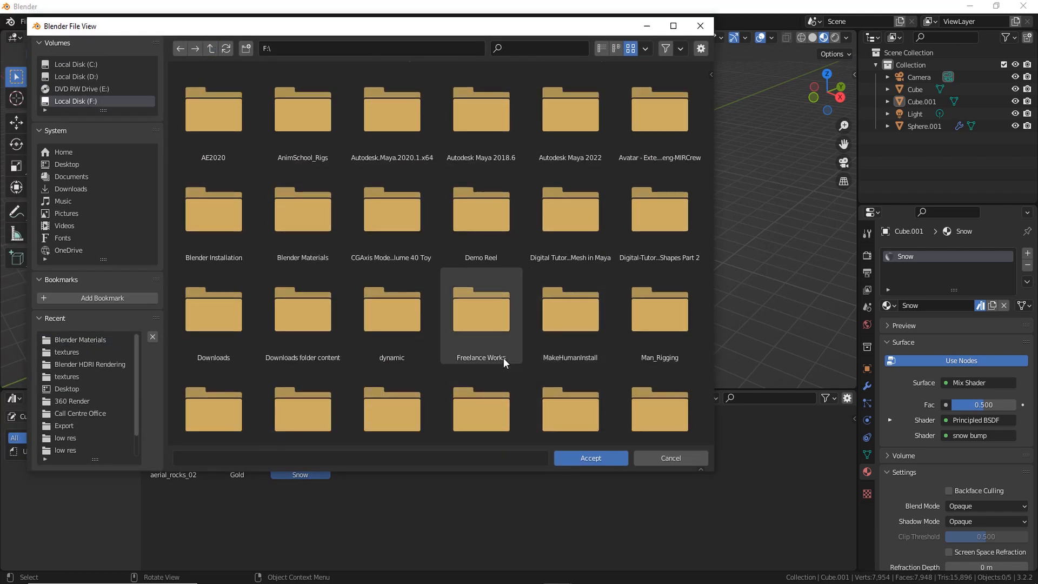
{"action": "left_click", "coordinate": [246, 48]}
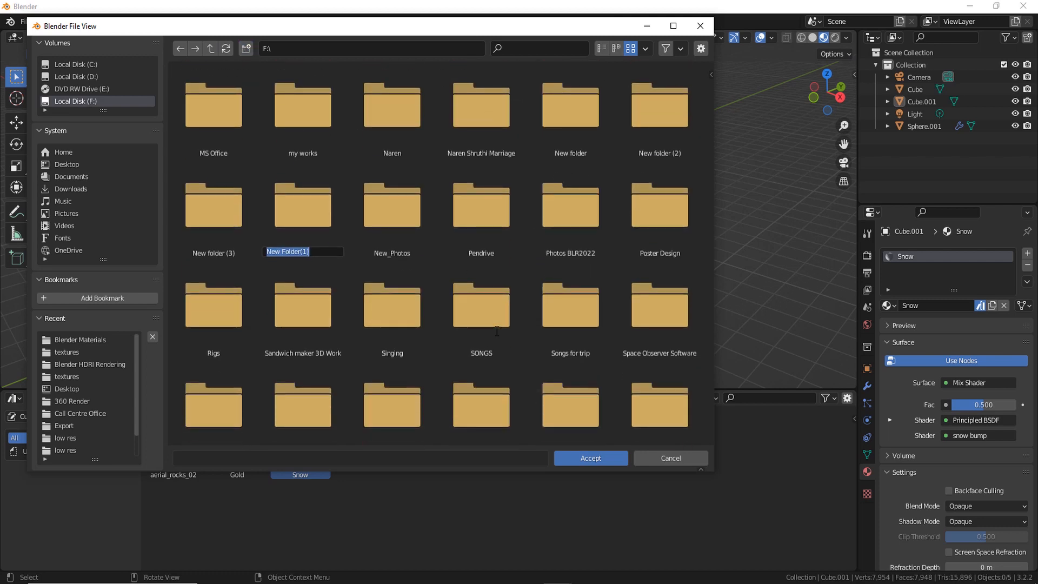
{"action": "type", "text": "Blender Assets"}
{"action": "key", "text": "Return"}
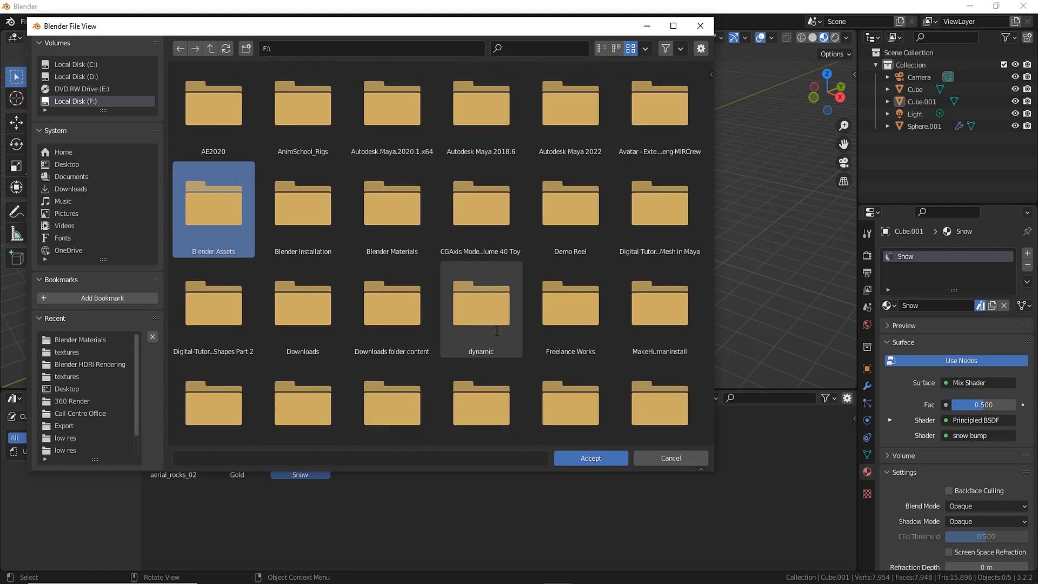
Set the User Library path to F:\Blender Assets\, save the preferences and close them
{"action": "key", "text": "Return"}
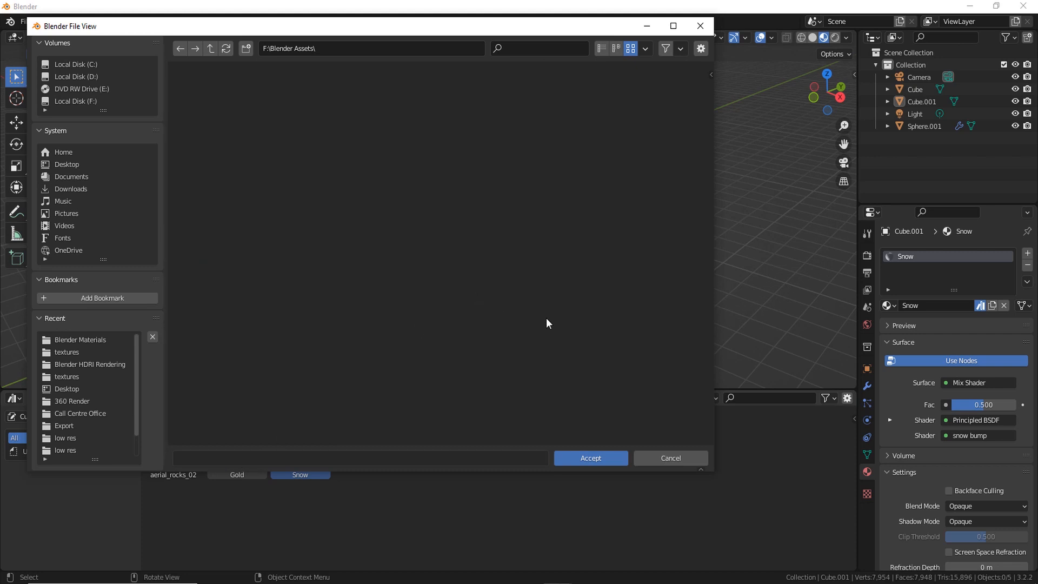
{"action": "left_click", "coordinate": [583, 458]}
{"action": "left_click", "coordinate": [147, 370]}
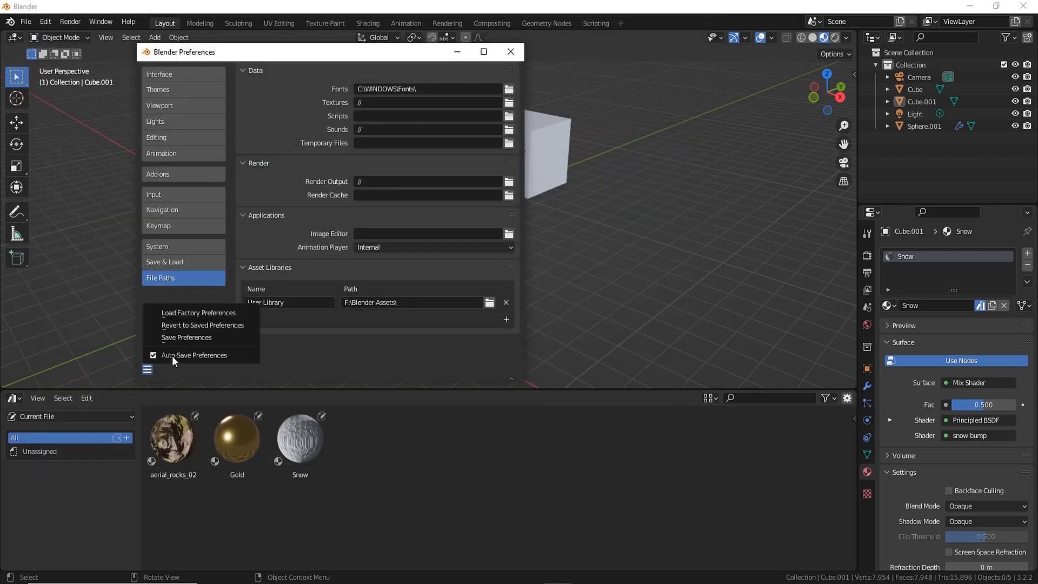
{"action": "left_click", "coordinate": [168, 338]}
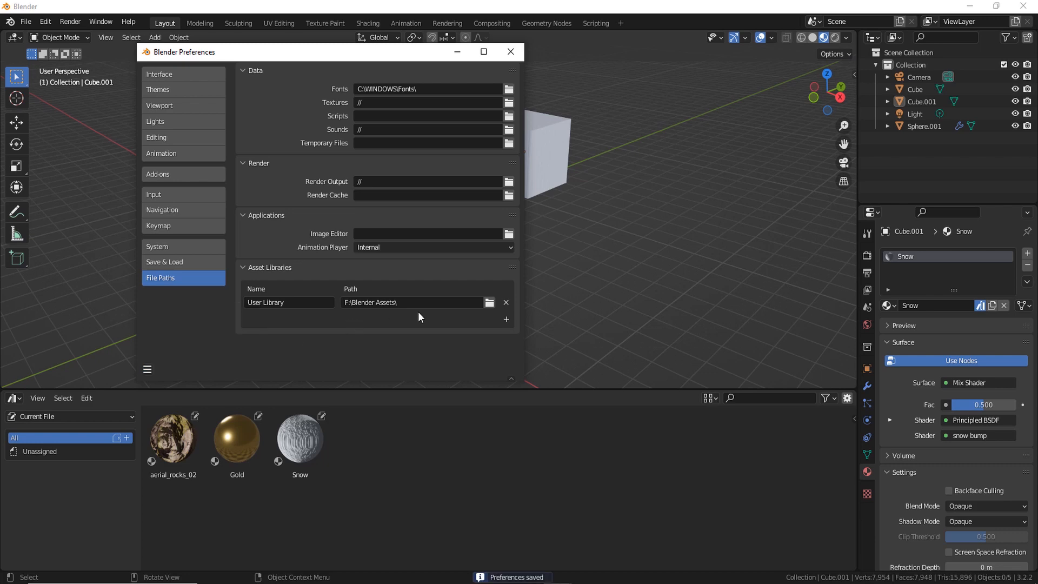
{"action": "left_click", "coordinate": [510, 52]}
Save the asset scene as Materials.blend in the F:\Blender Assets folder
{"action": "scroll", "coordinate": [449, 338], "scroll_direction": "up", "scroll_amount": 3}
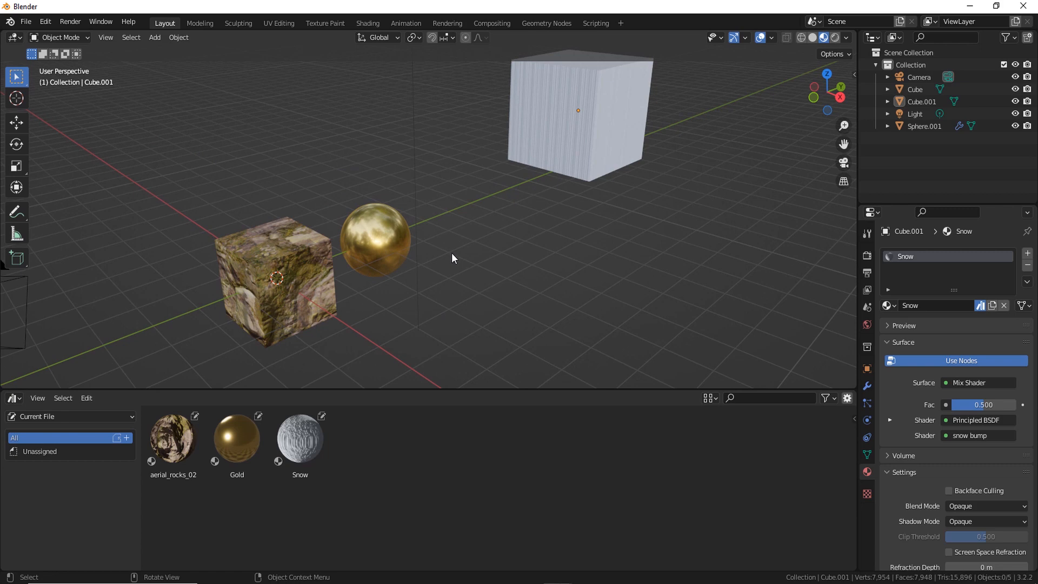
{"action": "left_click", "coordinate": [26, 21]}
{"action": "left_click", "coordinate": [49, 116]}
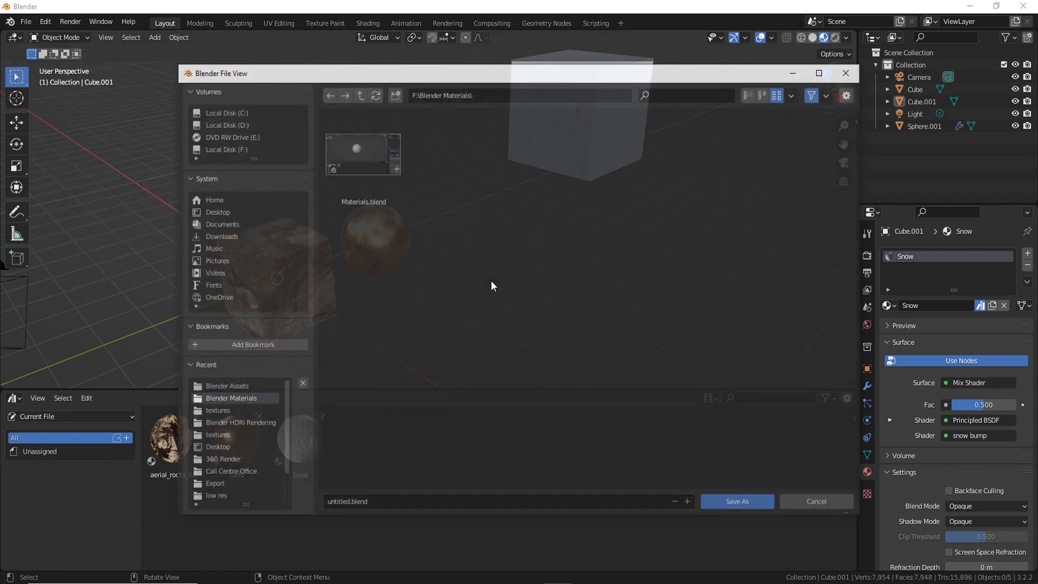
{"action": "left_click", "coordinate": [360, 95]}
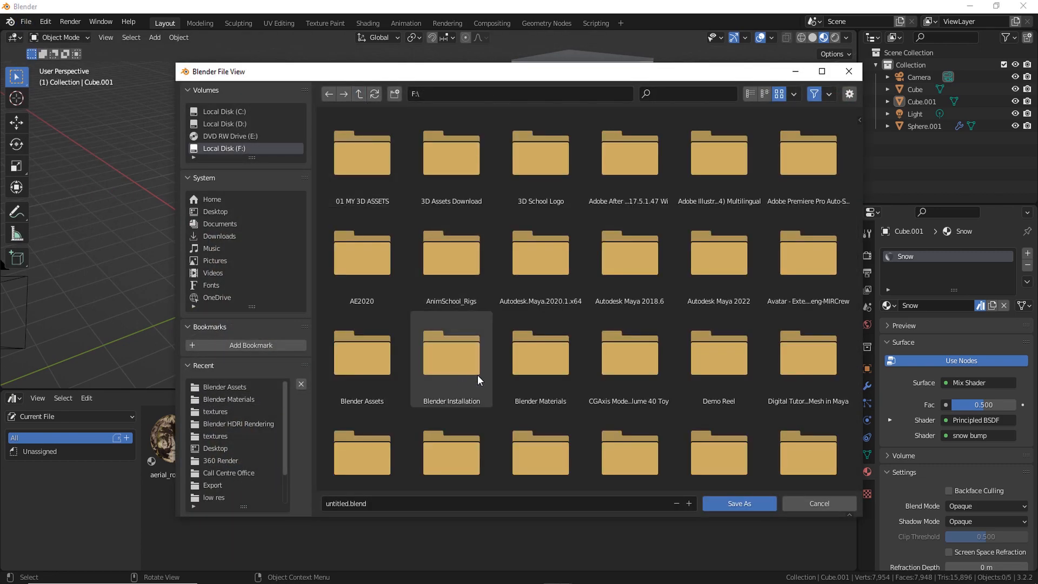
{"action": "double_click", "coordinate": [367, 370]}
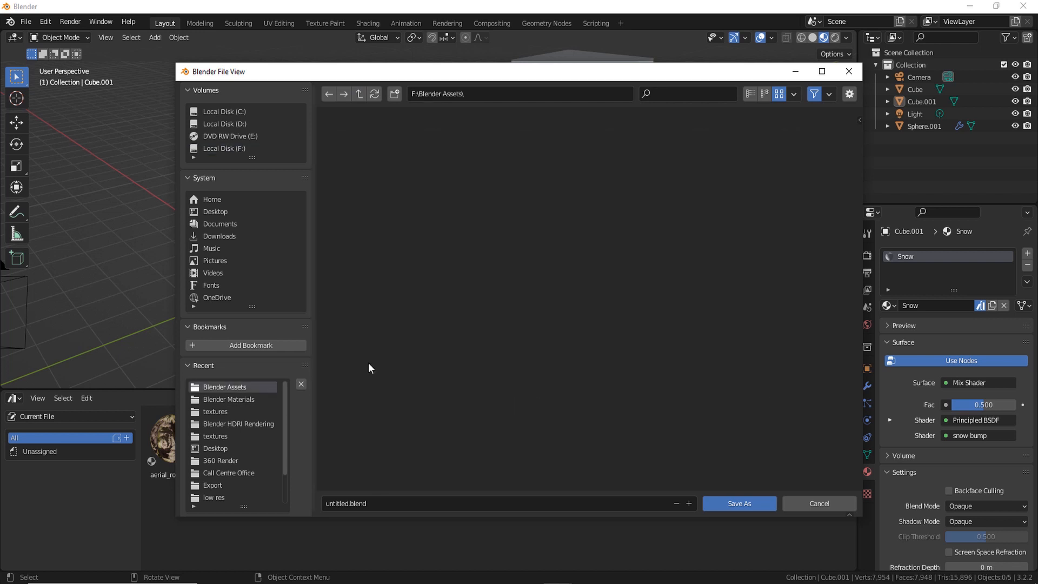
{"action": "left_click", "coordinate": [394, 507]}
{"action": "type", "text": "Materials"}
{"action": "key", "text": "Return"}
{"action": "left_click", "coordinate": [750, 502]}
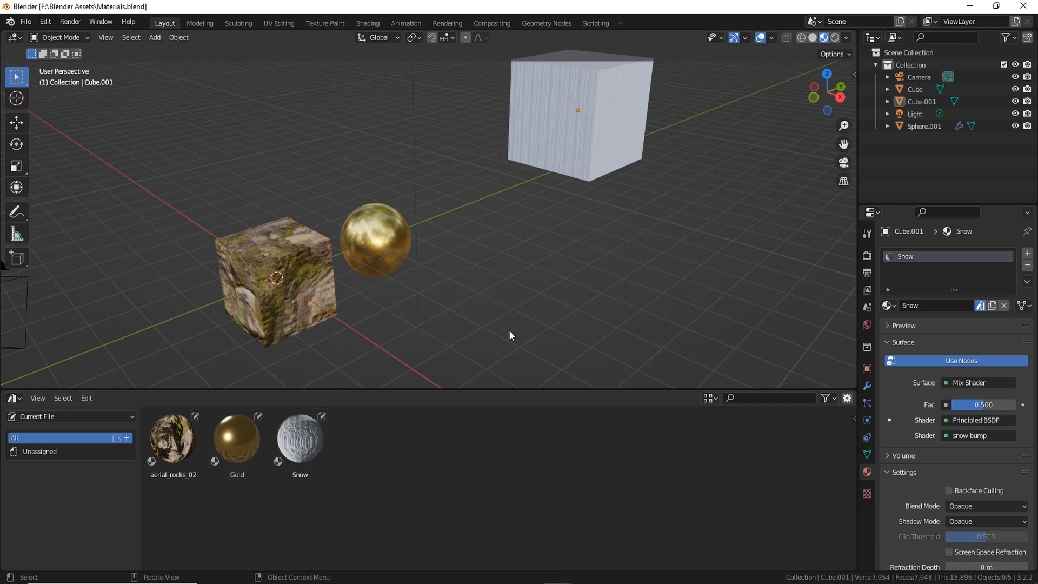
Start a new file with the default cube scene
{"action": "middle_click_drag", "start_coordinate": [508, 331], "coordinate": [486, 319]}
{"action": "left_click", "coordinate": [25, 22]}
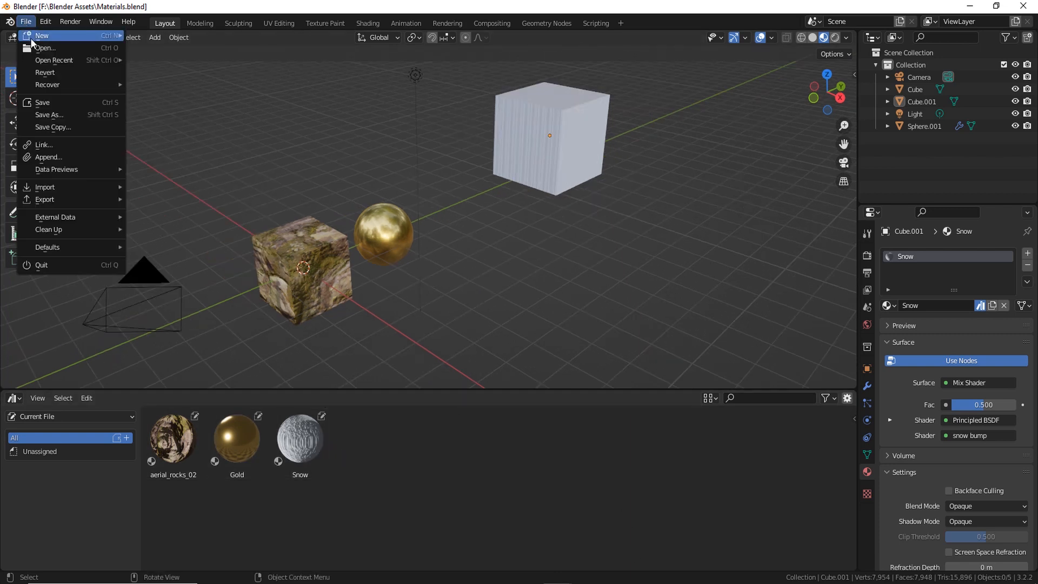
{"action": "mouse_move", "coordinate": [31, 40]}
{"action": "left_click", "coordinate": [157, 36]}
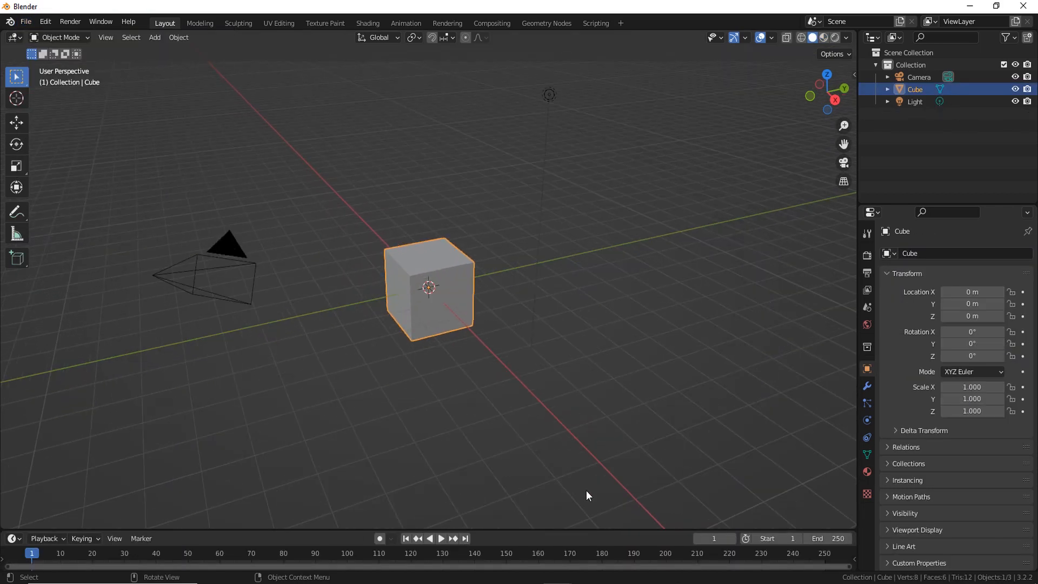
Enlarge the timeline area, change it to an Asset Browser and show the User Library in it
{"action": "left_click_drag", "start_coordinate": [591, 530], "coordinate": [541, 395]}
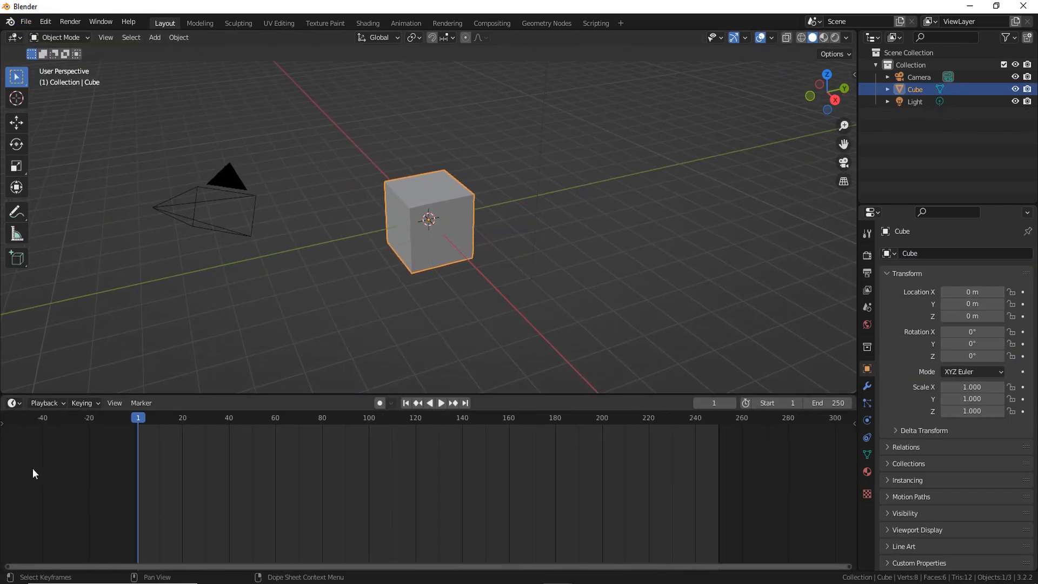
{"action": "left_click", "coordinate": [16, 404]}
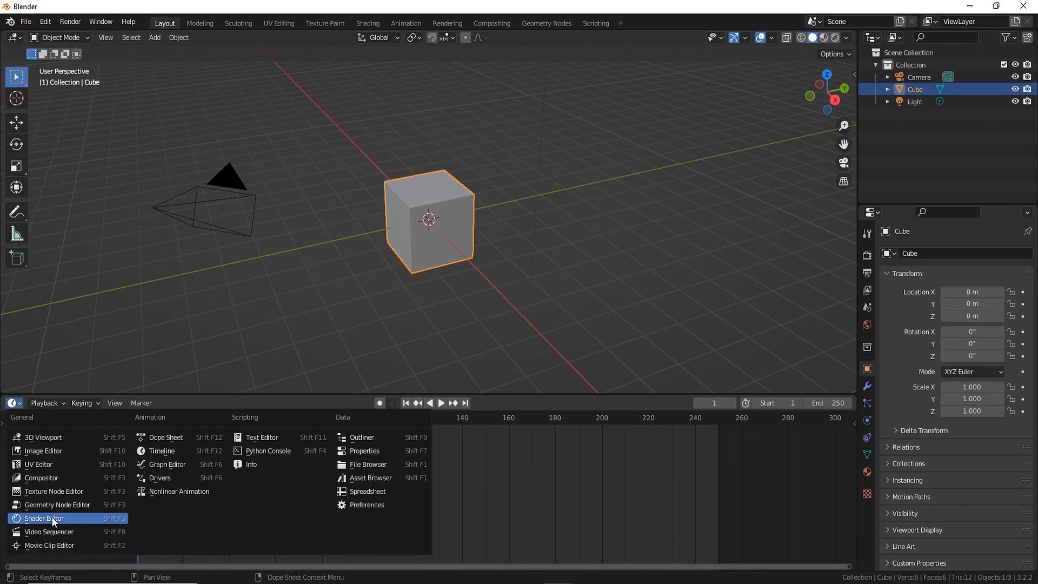
{"action": "left_click", "coordinate": [367, 479]}
{"action": "left_click_drag", "start_coordinate": [487, 395], "coordinate": [487, 406]}
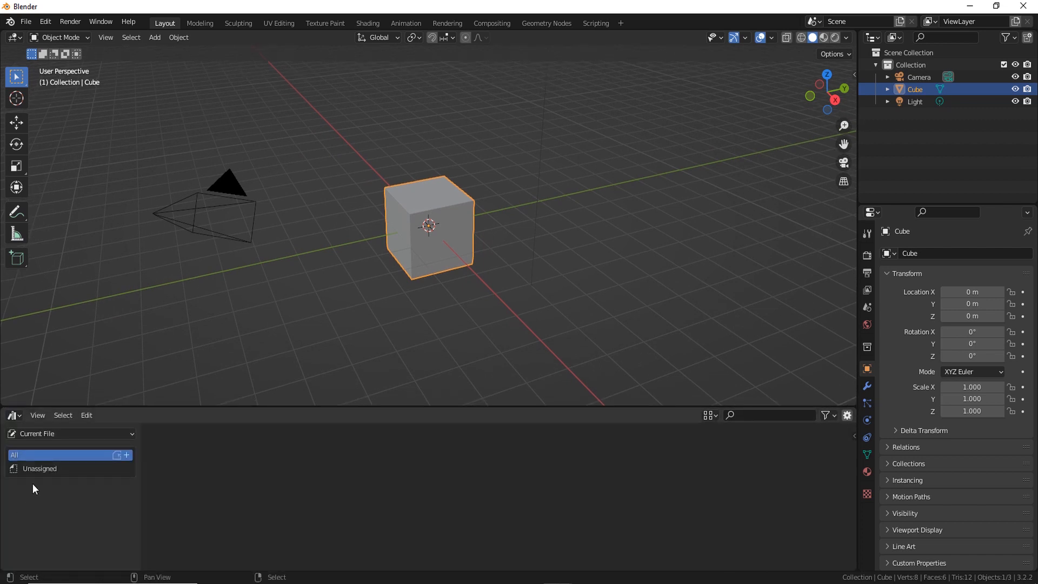
{"action": "left_click", "coordinate": [41, 434]}
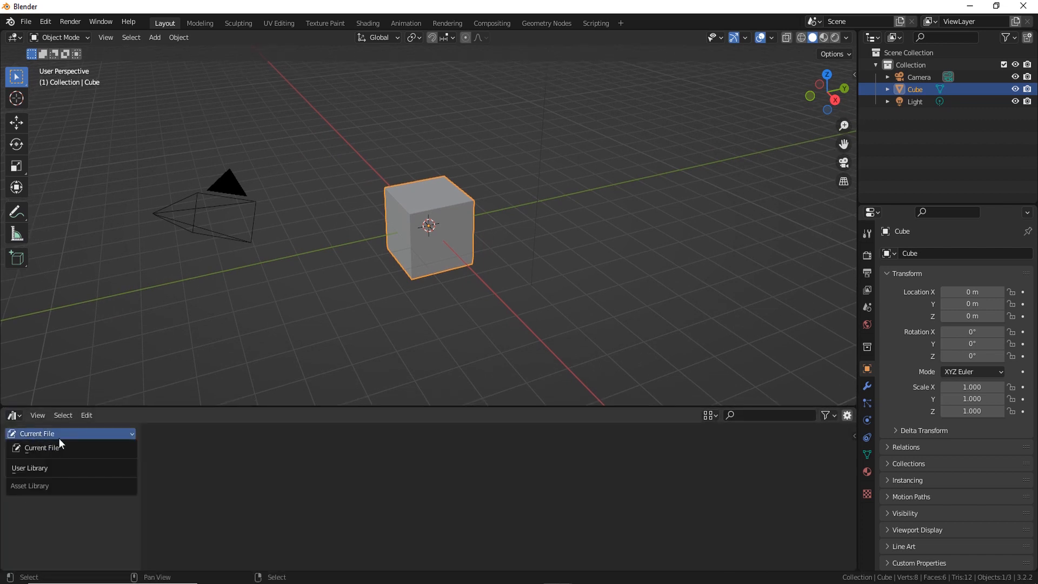
{"action": "left_click", "coordinate": [31, 468]}
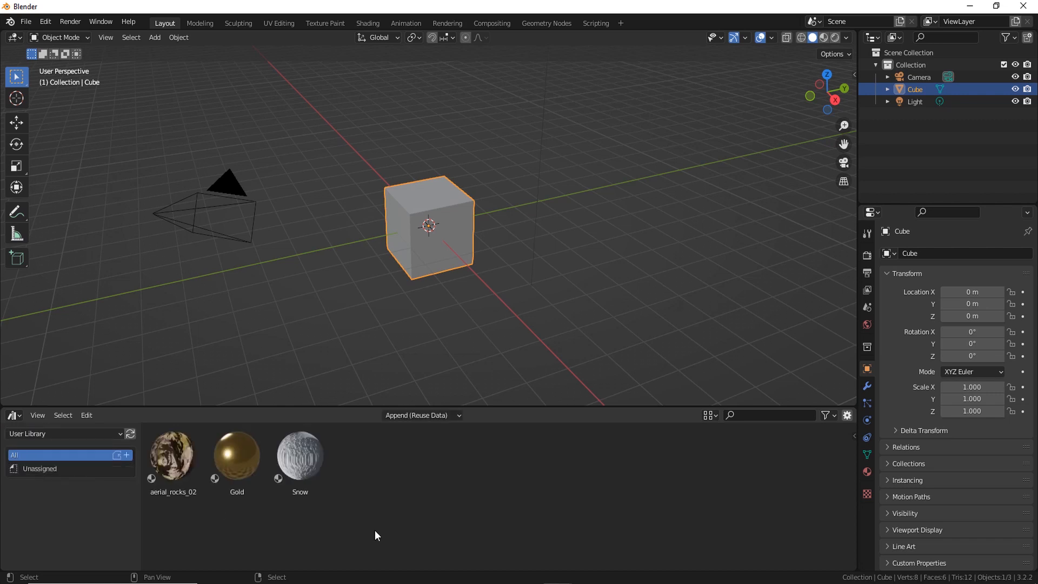
{"action": "left_click_drag", "start_coordinate": [537, 407], "coordinate": [538, 396]}
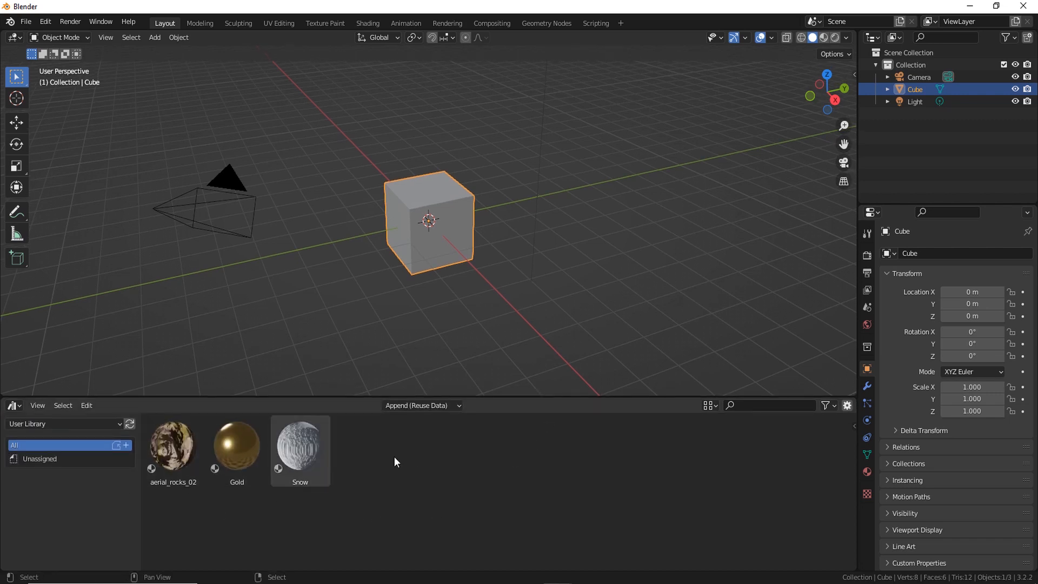
Switch the 3D viewport to Material Preview shading with the default cube in close view
{"action": "scroll", "coordinate": [486, 297], "scroll_direction": "up", "scroll_amount": 1}
{"action": "scroll", "coordinate": [485, 301], "scroll_direction": "up", "scroll_amount": 2}
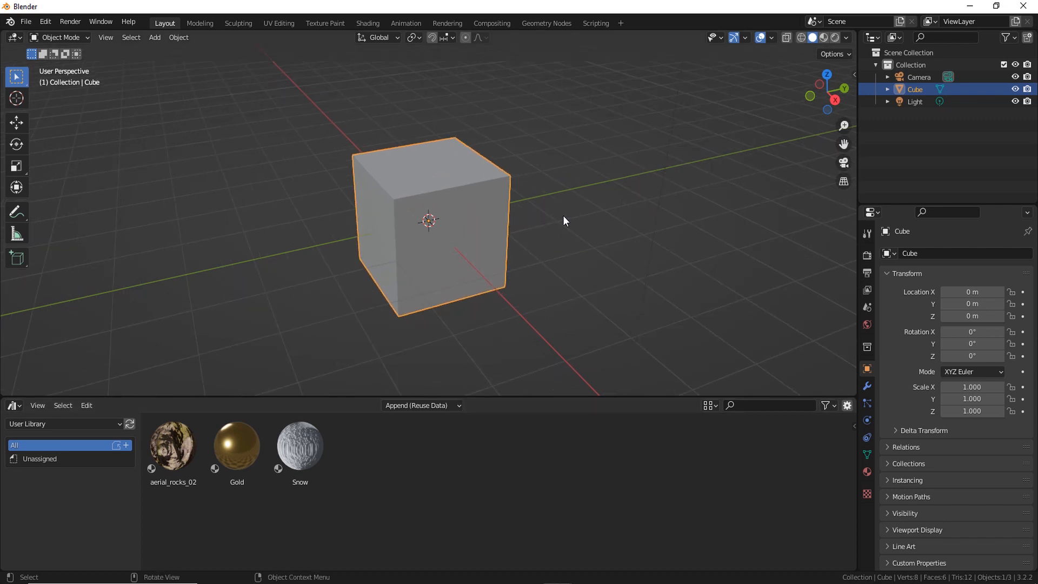
{"action": "key", "text": "z"}
{"action": "left_click", "coordinate": [562, 286]}
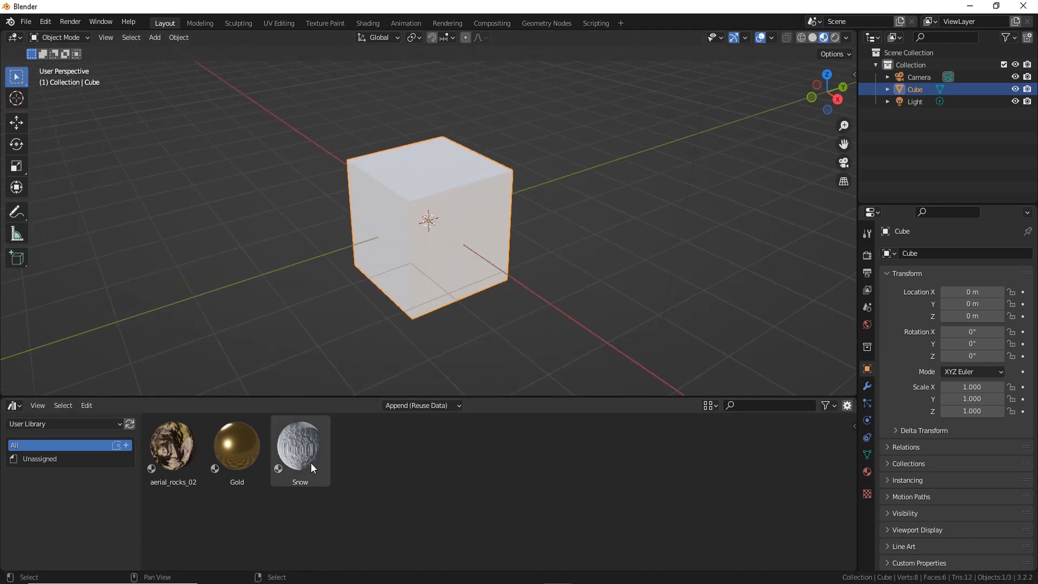
Apply the Gold, aerial_rocks_02 and Snow library materials to the cube one after another, leaving Snow on it, and deselect the cube
{"action": "left_click_drag", "start_coordinate": [240, 456], "coordinate": [418, 246]}
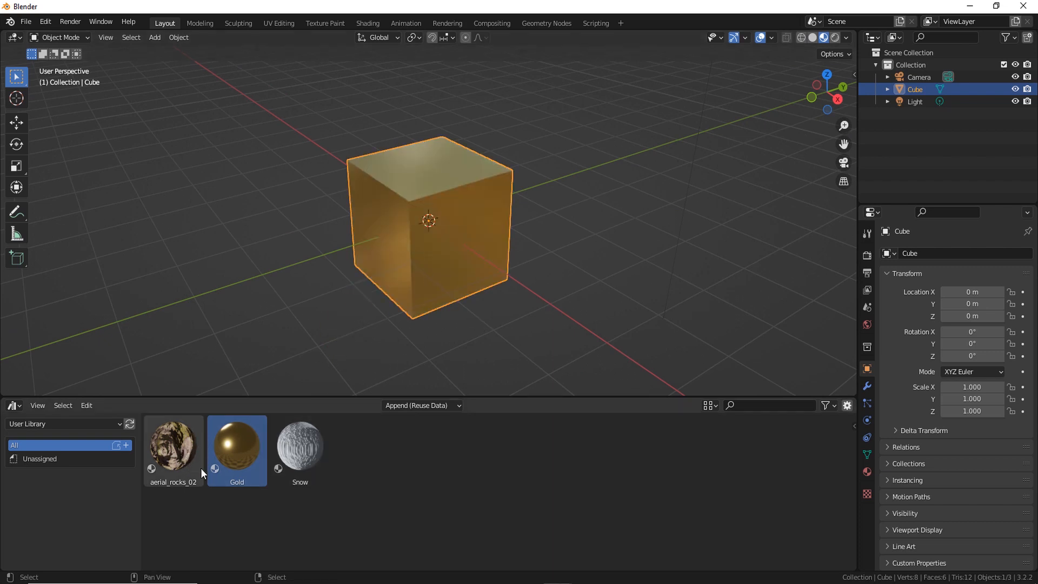
{"action": "left_click_drag", "start_coordinate": [170, 460], "coordinate": [427, 362]}
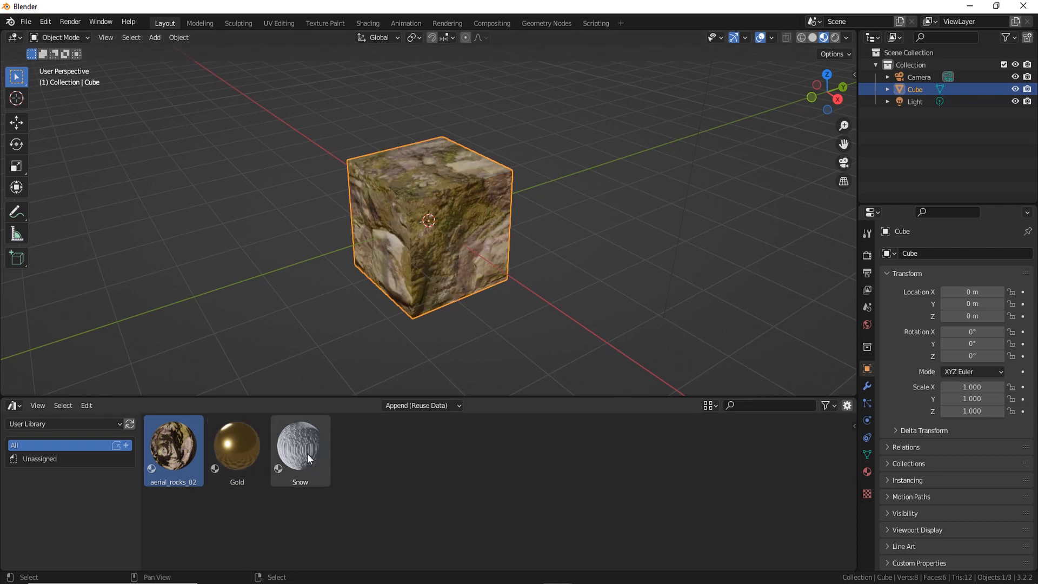
{"action": "left_click_drag", "start_coordinate": [305, 451], "coordinate": [427, 232]}
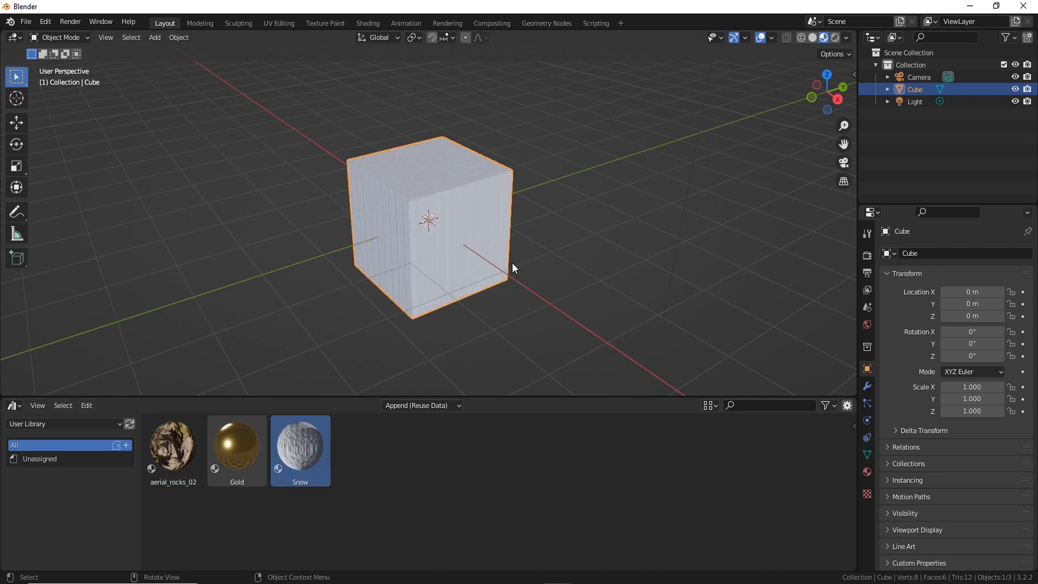
{"action": "scroll", "coordinate": [519, 254], "scroll_direction": "down", "scroll_amount": 2}
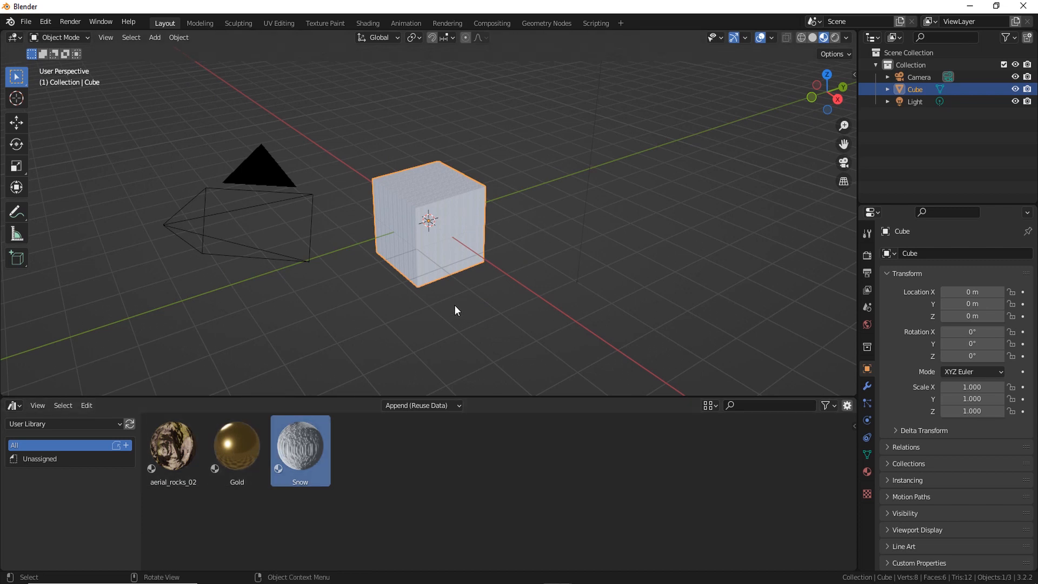
{"action": "left_click", "coordinate": [323, 335]}
{"action": "scroll", "coordinate": [323, 334], "scroll_direction": "up", "scroll_amount": 1}
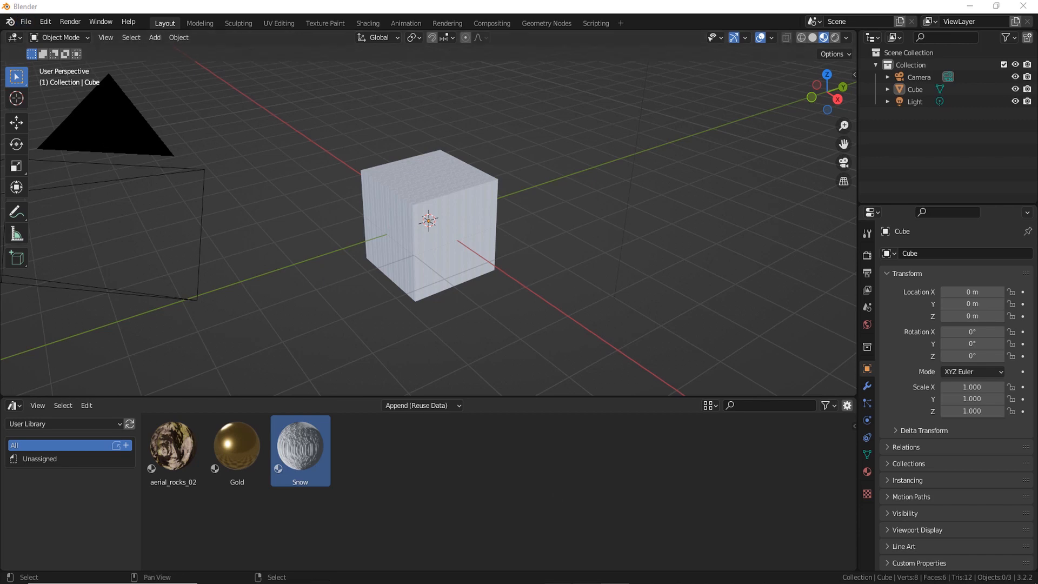
Open Materials.blend from the F:\Blender Assets folder in place of the current test file
{"action": "mouse_move", "coordinate": [558, 582]}
{"action": "left_click", "coordinate": [25, 21]}
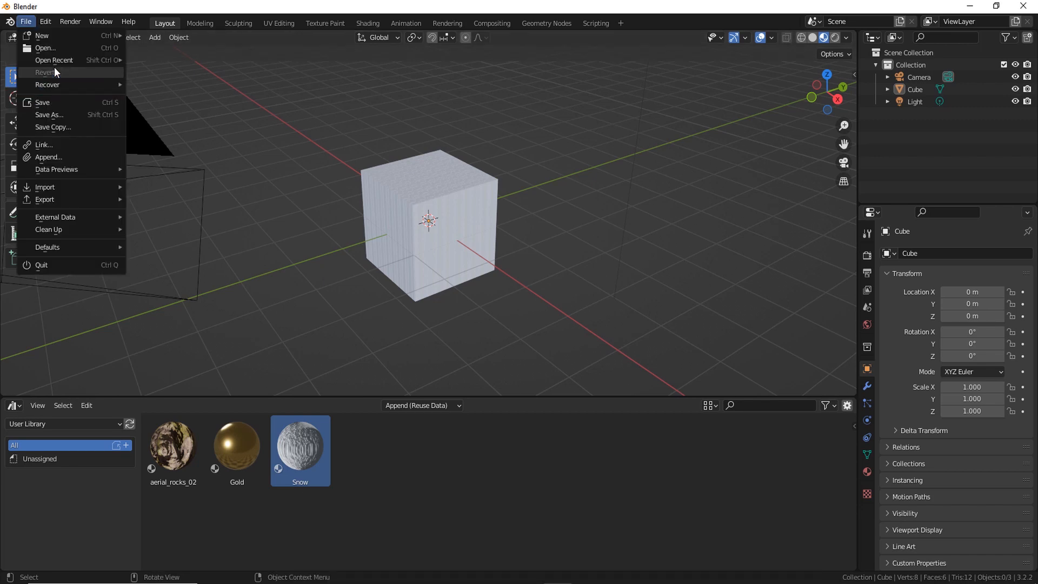
{"action": "mouse_move", "coordinate": [54, 60]}
{"action": "left_click", "coordinate": [178, 60]}
{"action": "left_click", "coordinate": [536, 316]}
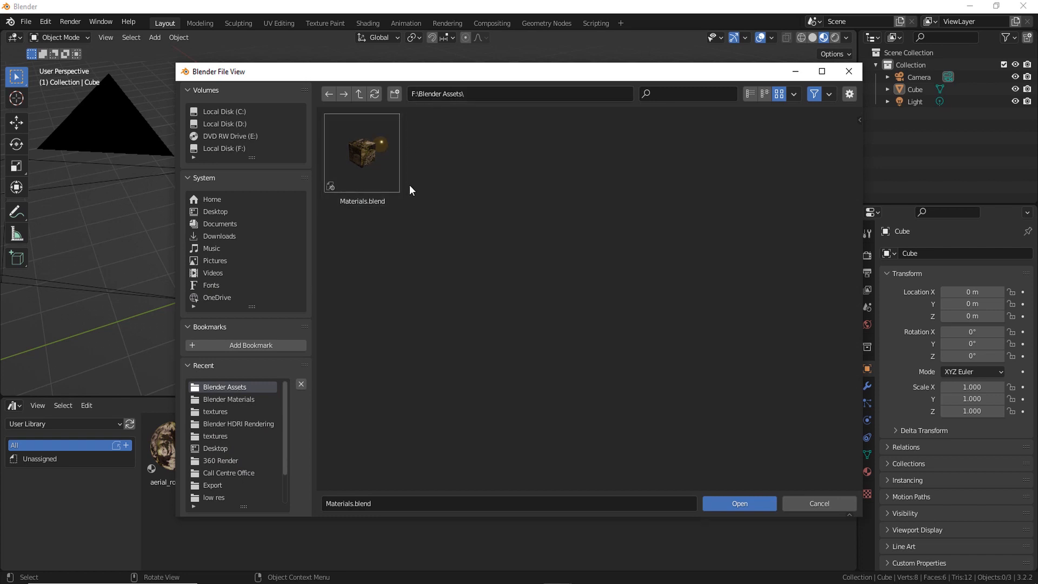
{"action": "left_click", "coordinate": [372, 157]}
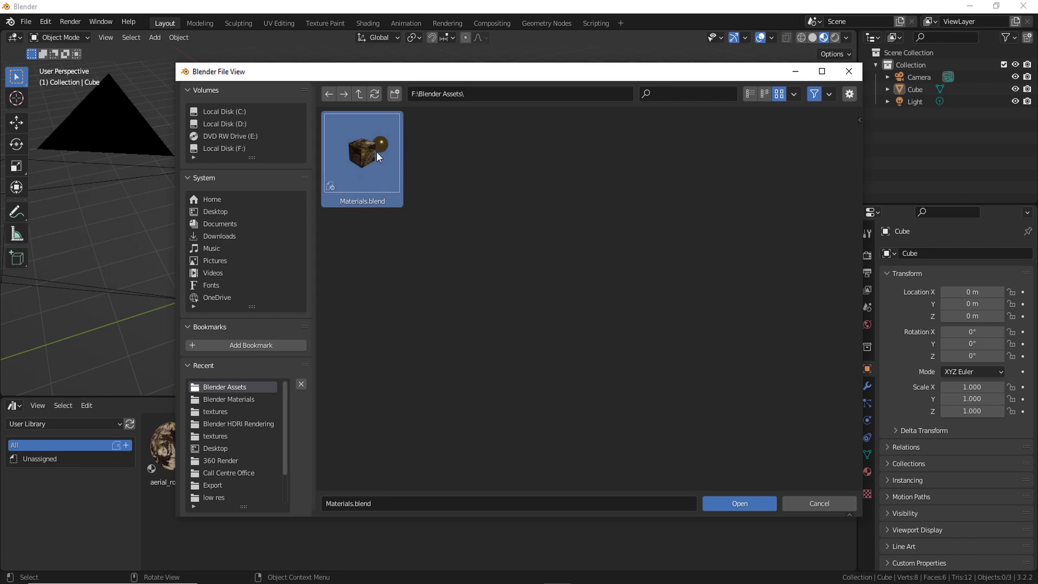
{"action": "left_click", "coordinate": [730, 505]}
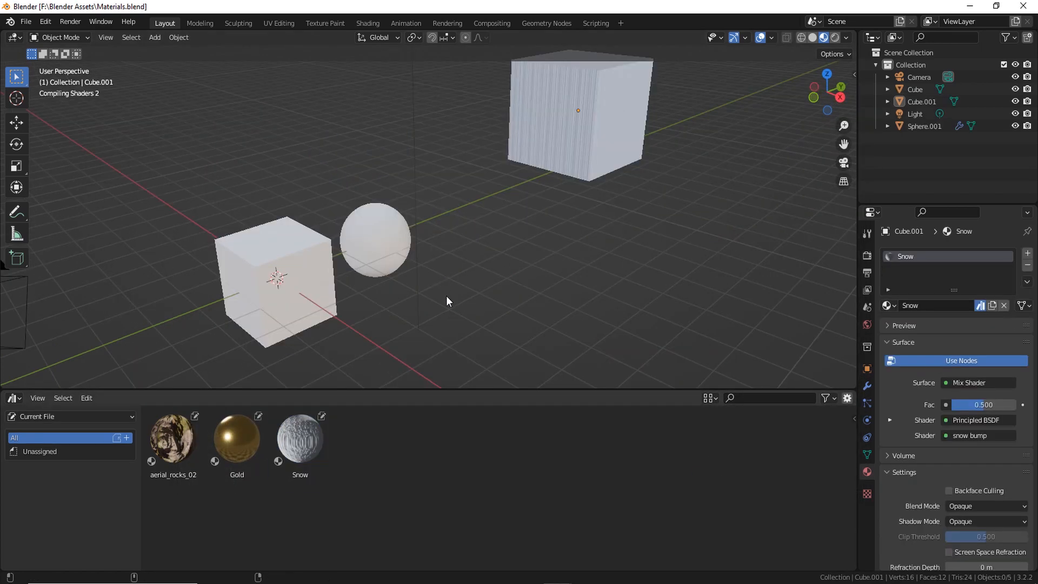
{"action": "scroll", "coordinate": [446, 296], "scroll_direction": "down", "scroll_amount": 8}
{"action": "scroll", "coordinate": [453, 291], "scroll_direction": "up", "scroll_amount": 6}
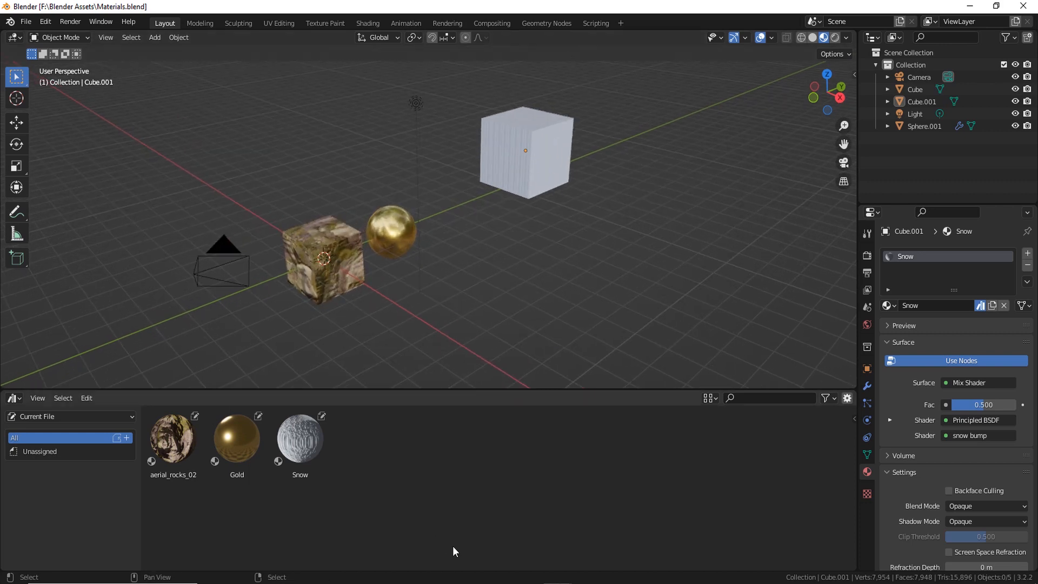
Switch to the Blender window with HDRI.blend and copy its transparent glass sphere
{"action": "mouse_move", "coordinate": [560, 582]}
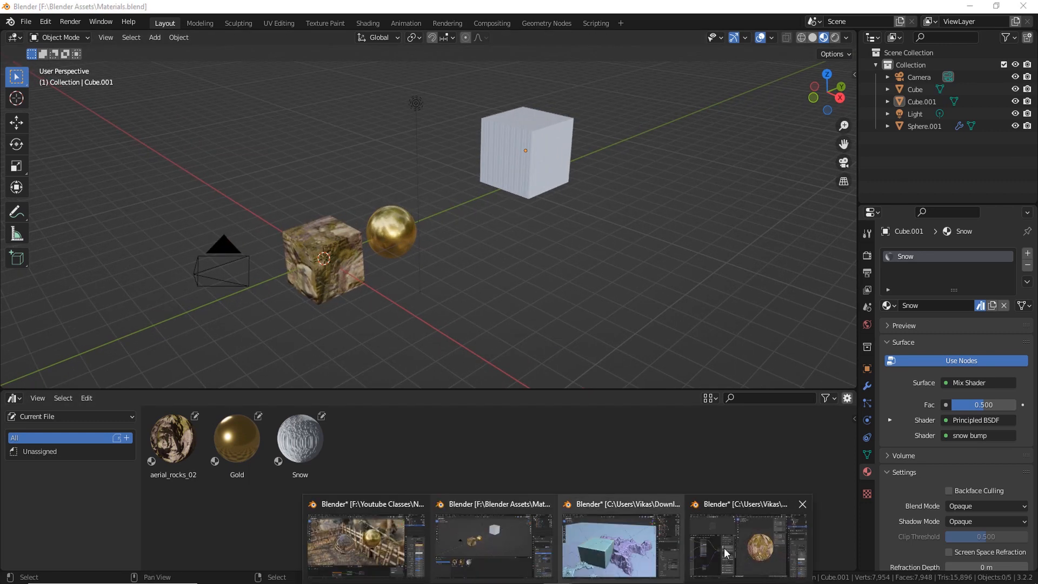
{"action": "left_click", "coordinate": [626, 546]}
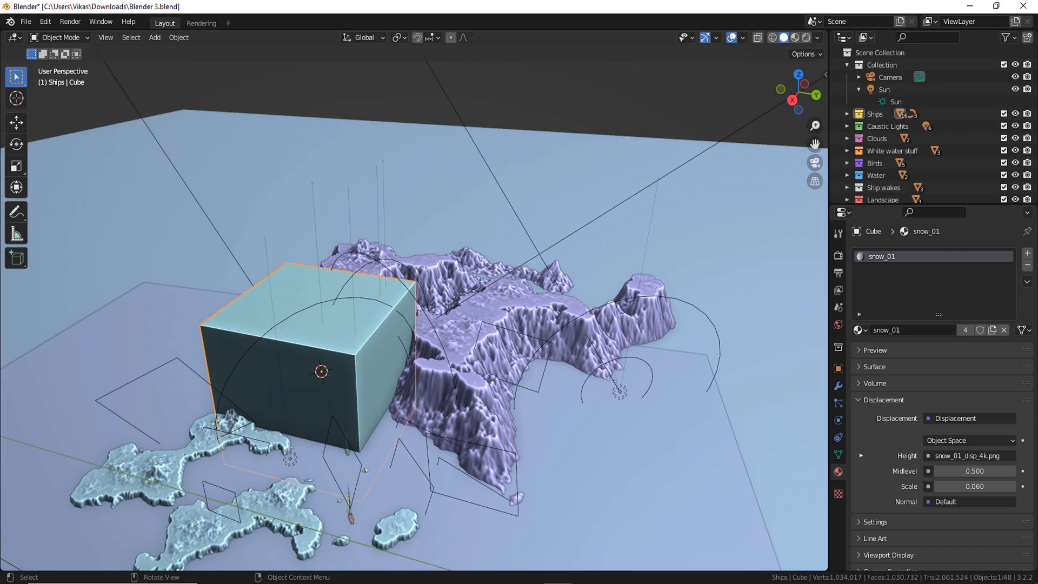
{"action": "mouse_move", "coordinate": [560, 582]}
{"action": "left_click", "coordinate": [390, 504]}
{"action": "left_click", "coordinate": [351, 252]}
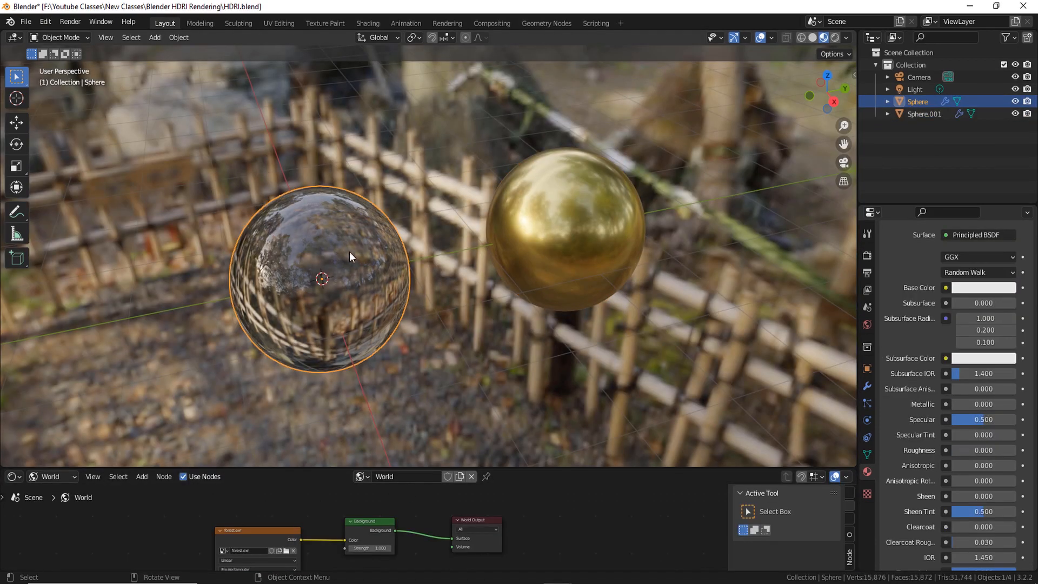
Paste the copied glass sphere into Materials.blend and move it between the gold sphere and the snow cube
{"action": "mouse_move", "coordinate": [560, 579]}
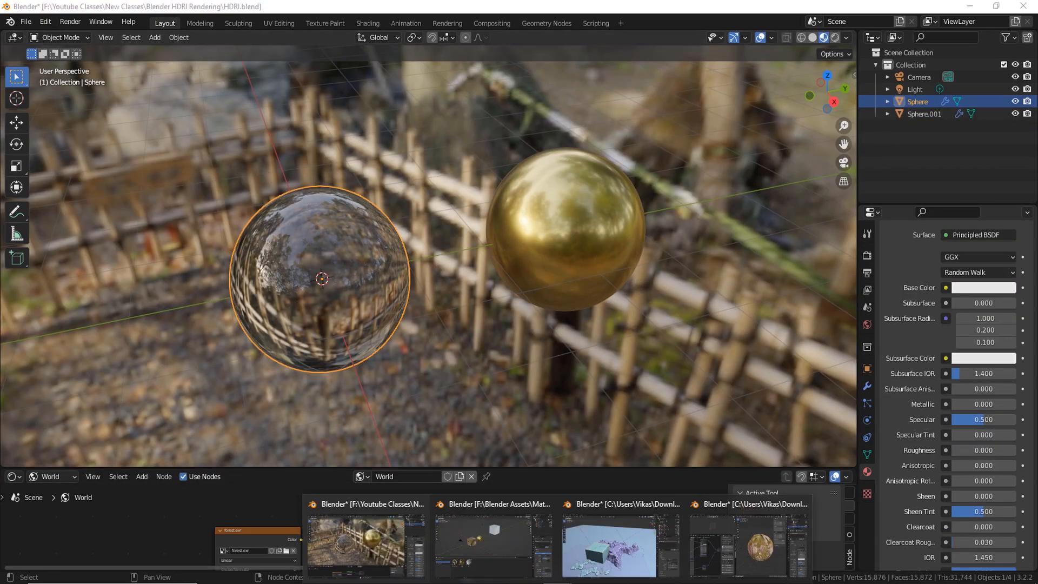
{"action": "left_click", "coordinate": [494, 546]}
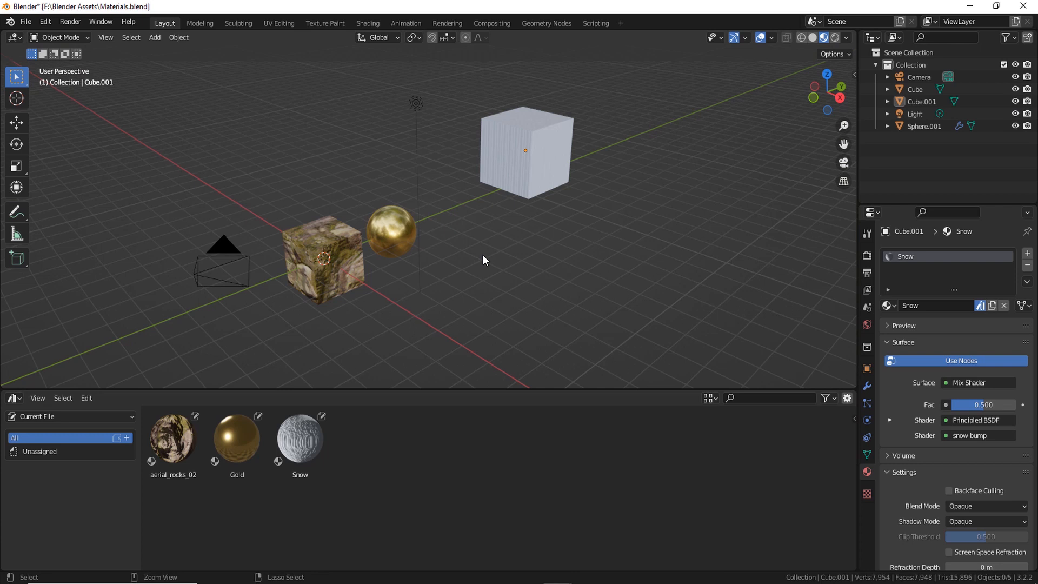
{"action": "key", "text": "ctrl+v"}
{"action": "key", "text": "g"}
{"action": "left_click", "coordinate": [518, 277]}
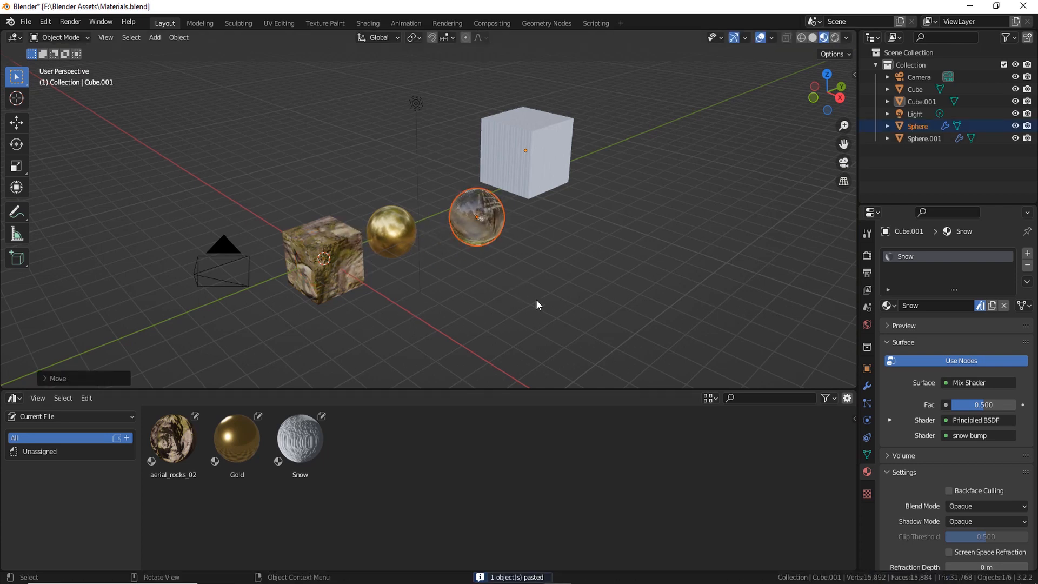
{"action": "left_click", "coordinate": [536, 299]}
Select the pasted sphere and rename its material to Glass
{"action": "scroll", "coordinate": [537, 292], "scroll_direction": "up", "scroll_amount": 2}
{"action": "left_click", "coordinate": [534, 244]}
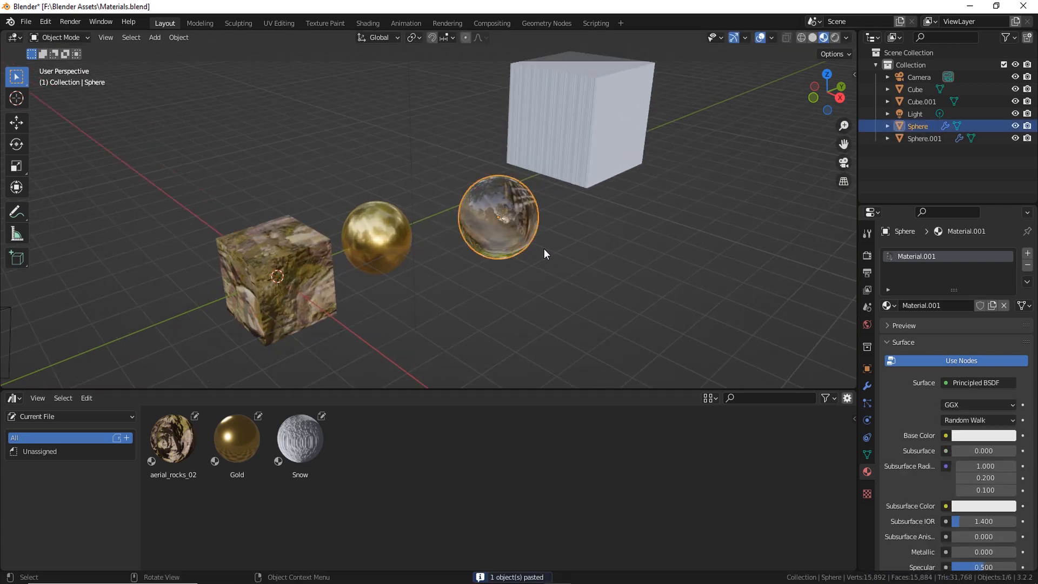
{"action": "double_click", "coordinate": [916, 256]}
{"action": "type", "text": "G"}
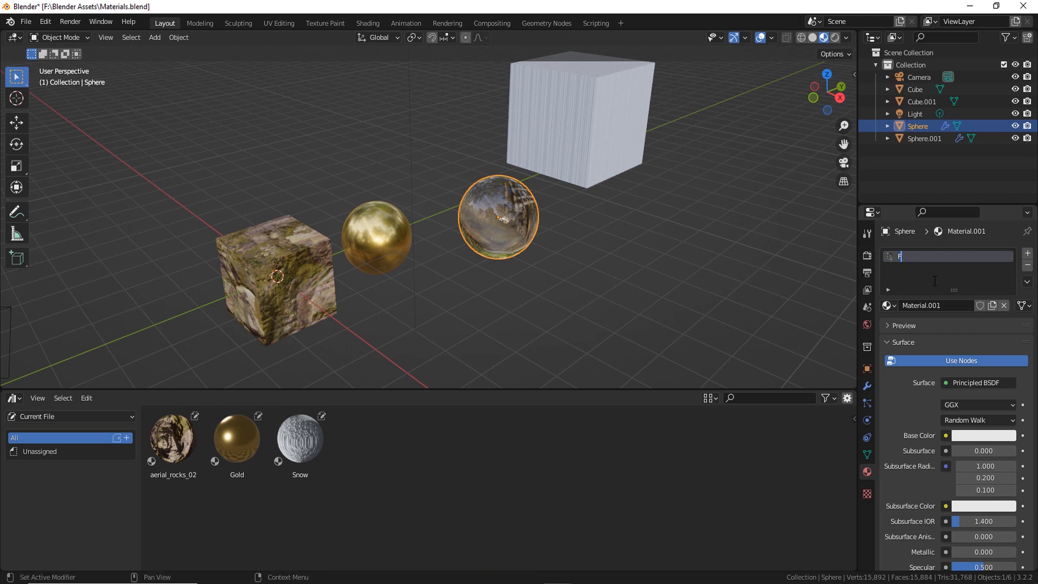
{"action": "type", "text": "lass"}
{"action": "key", "text": "Return"}
Mark the Glass material as an asset and save Materials.blend
{"action": "right_click", "coordinate": [904, 254]}
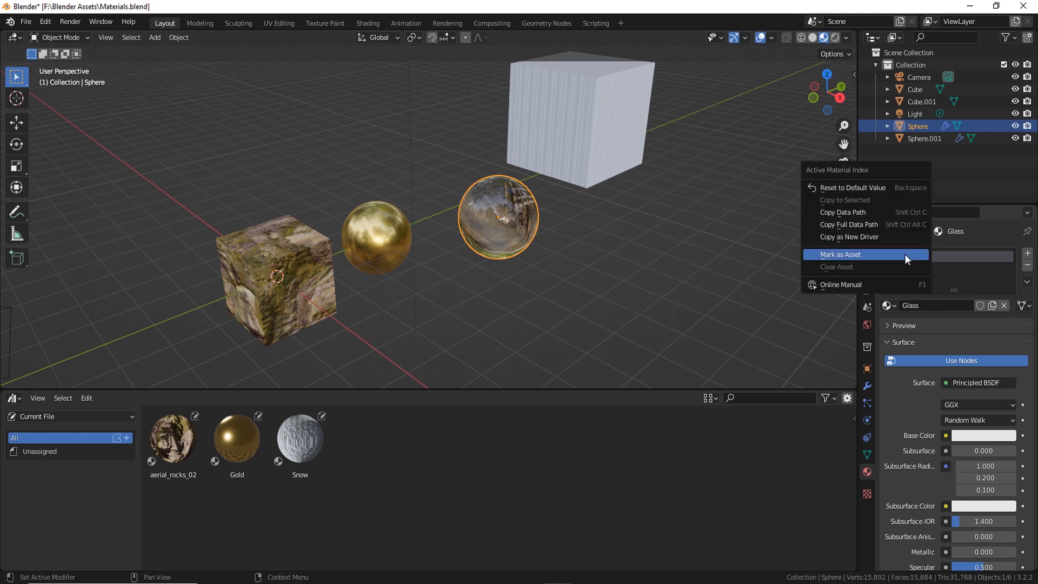
{"action": "left_click", "coordinate": [834, 254]}
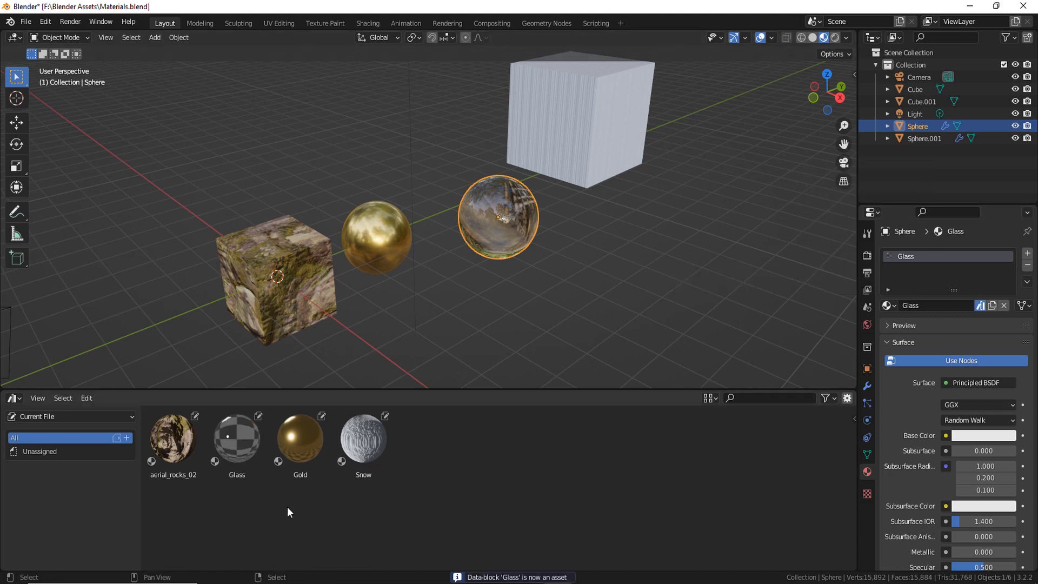
{"action": "key", "text": "ctrl+s"}
{"action": "scroll", "coordinate": [502, 300], "scroll_direction": "down", "scroll_amount": 3}
{"action": "scroll", "coordinate": [501, 300], "scroll_direction": "up", "scroll_amount": 4}
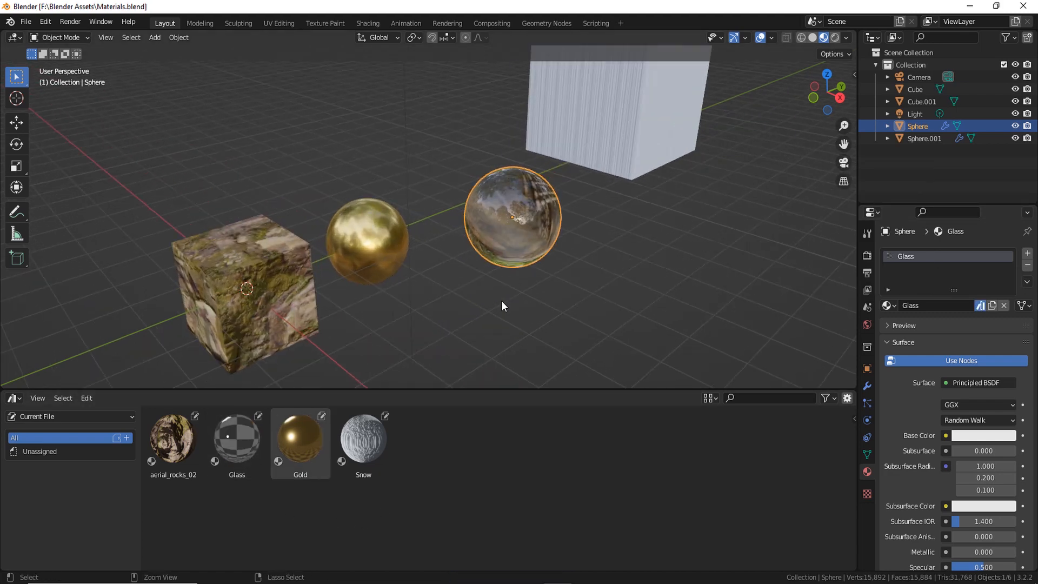
Start a new General file
{"action": "left_click", "coordinate": [25, 21]}
{"action": "mouse_move", "coordinate": [71, 35]}
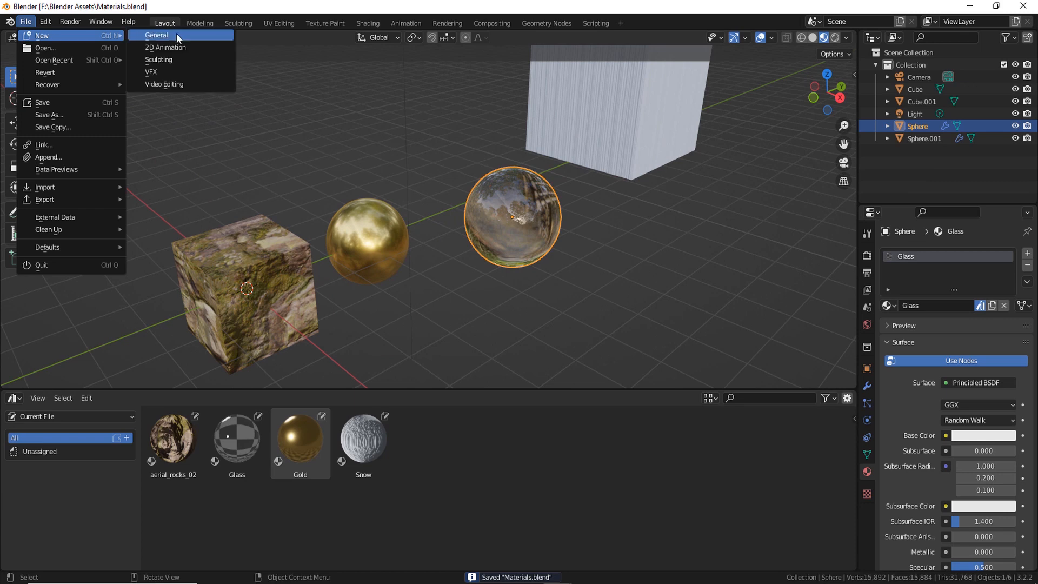
{"action": "left_click", "coordinate": [176, 35]}
Enlarge the timeline area, turn it into an Asset Browser and display the User Library's materials
{"action": "left_click_drag", "start_coordinate": [530, 528], "coordinate": [530, 378]}
{"action": "scroll", "coordinate": [406, 485], "scroll_direction": "down", "scroll_amount": 2}
{"action": "left_click", "coordinate": [14, 388]}
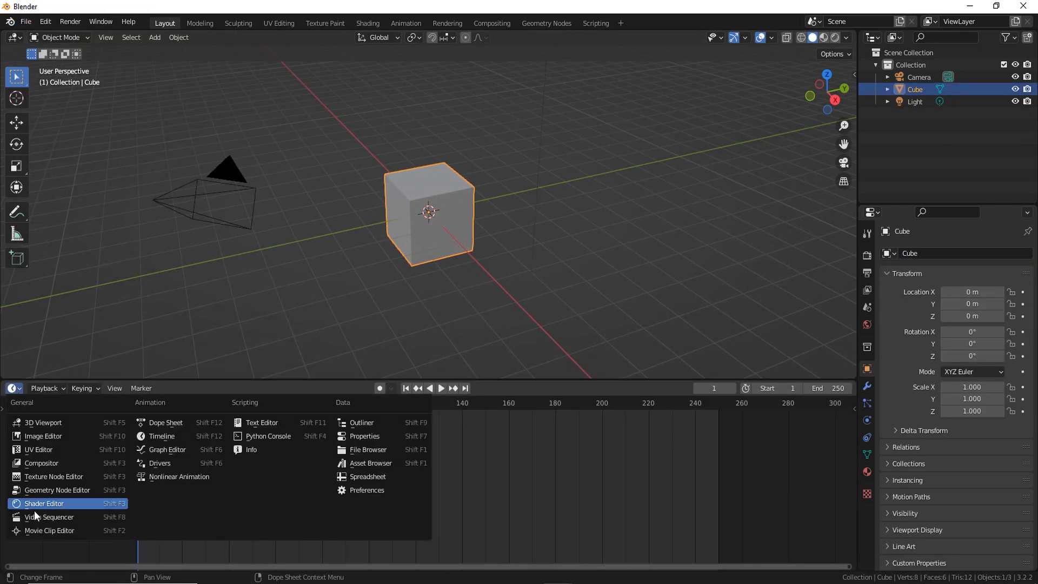
{"action": "left_click", "coordinate": [370, 463]}
{"action": "left_click", "coordinate": [23, 409]}
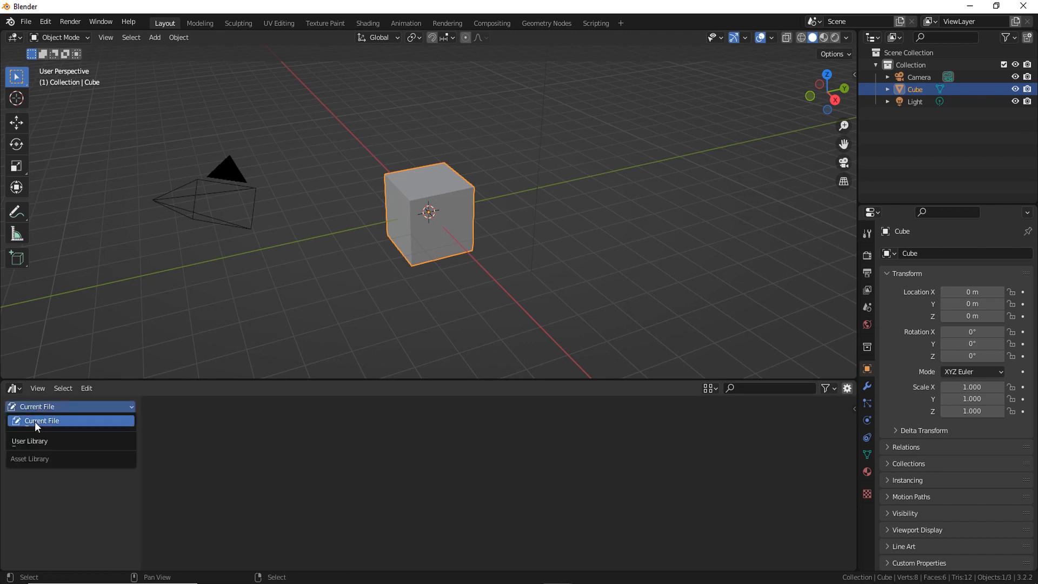
{"action": "left_click", "coordinate": [36, 442]}
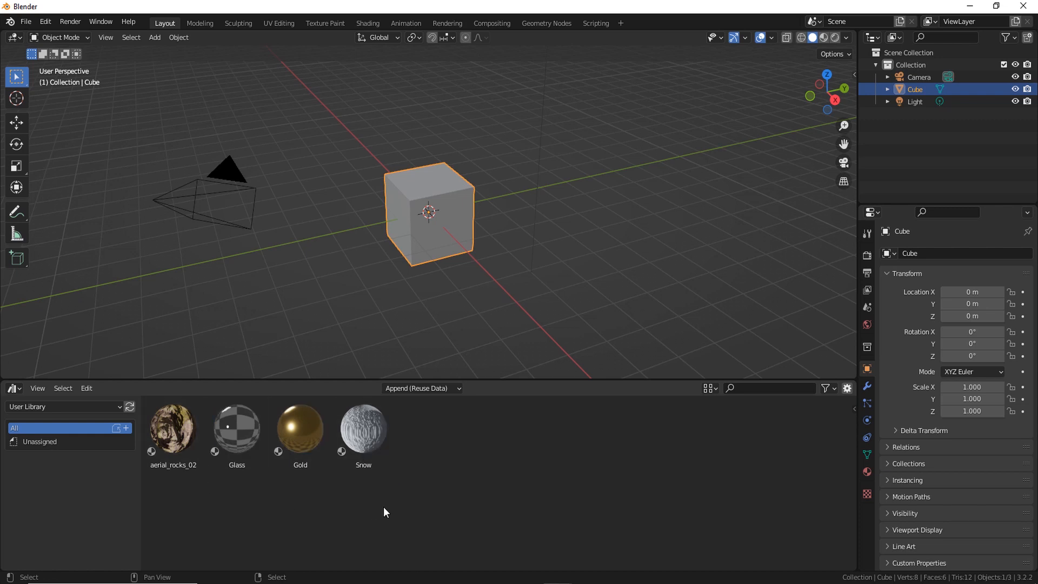
{"action": "middle_click_drag", "start_coordinate": [467, 267], "coordinate": [243, 466]}
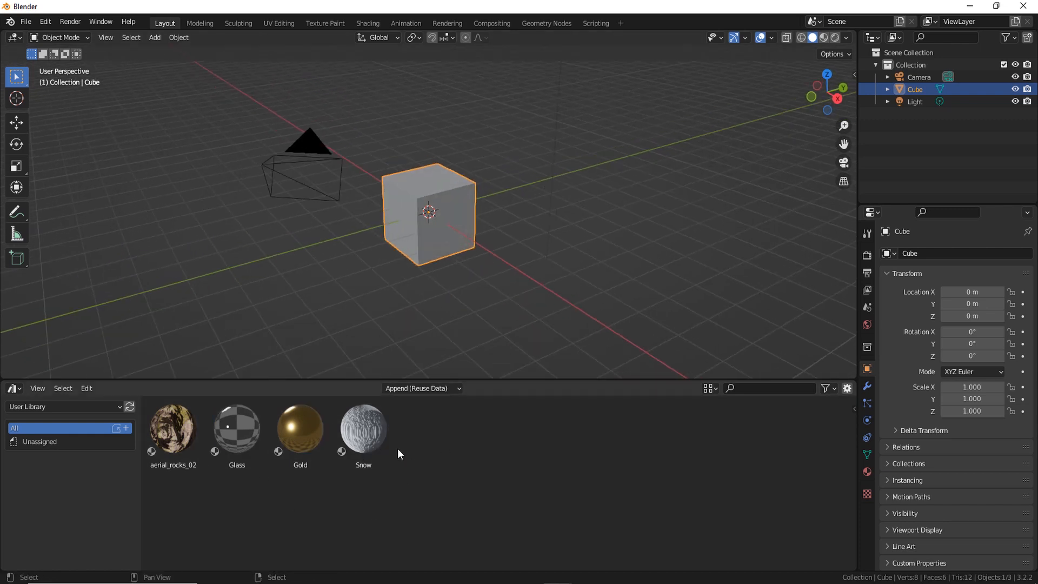